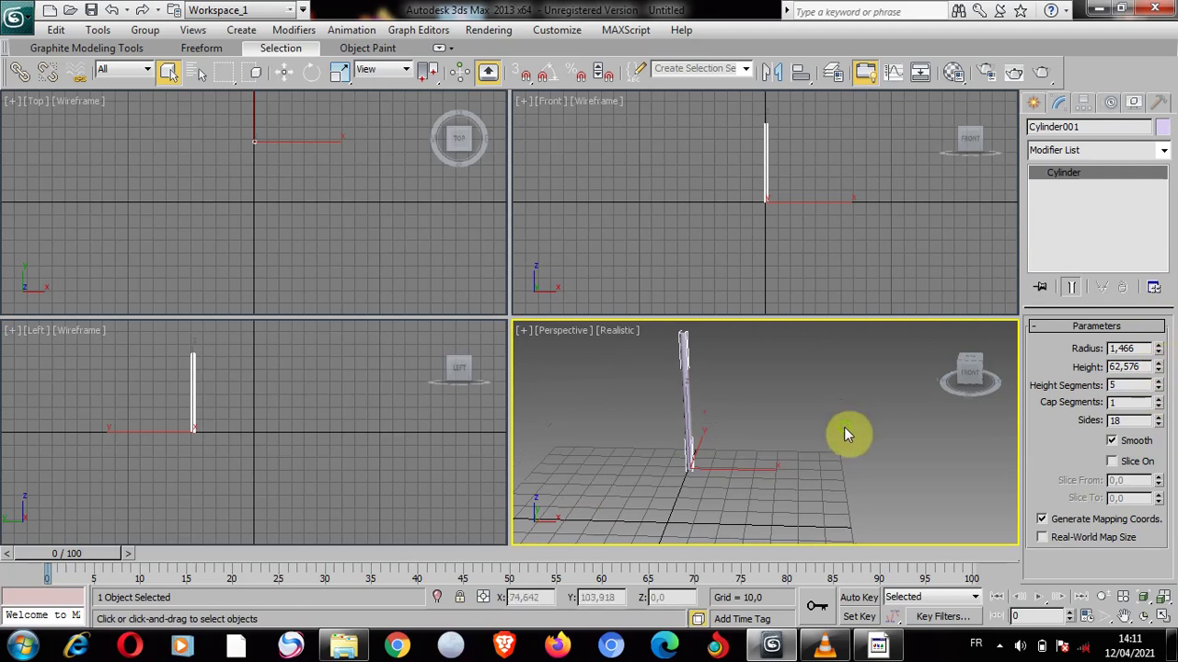
Draw an arc in the Front view, starting at the top of the pole and curving out to its left side
{"action": "left_click", "coordinate": [838, 224]}
{"action": "left_click", "coordinate": [1033, 102]}
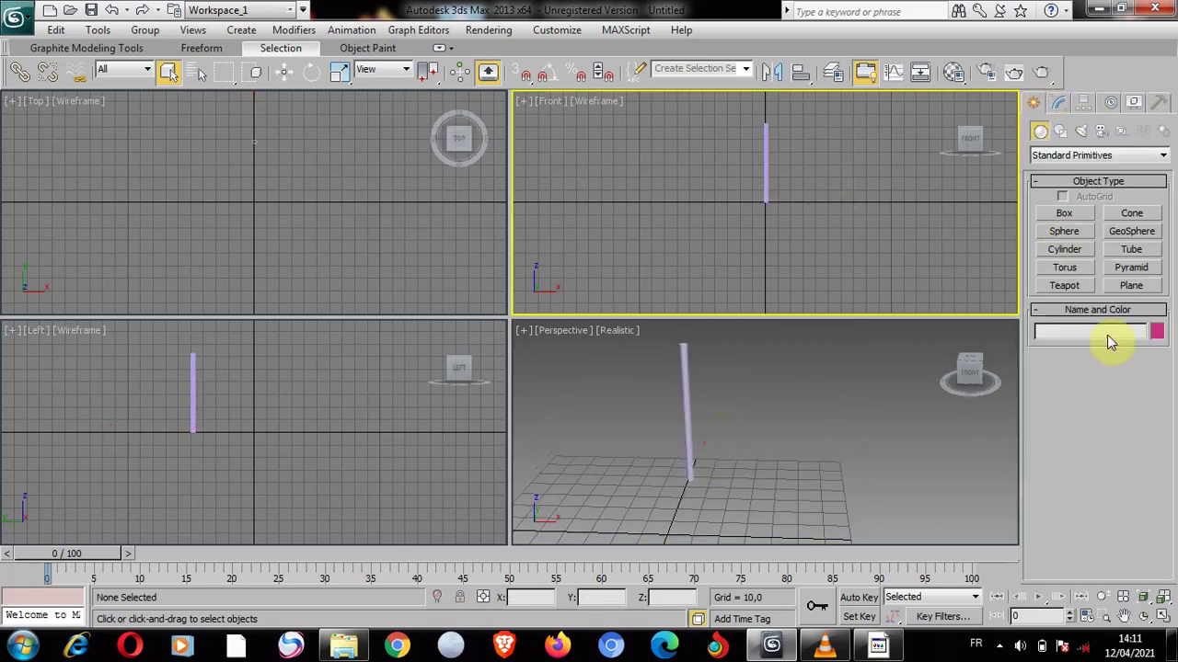
{"action": "left_click", "coordinate": [1061, 131]}
{"action": "left_click", "coordinate": [1065, 263]}
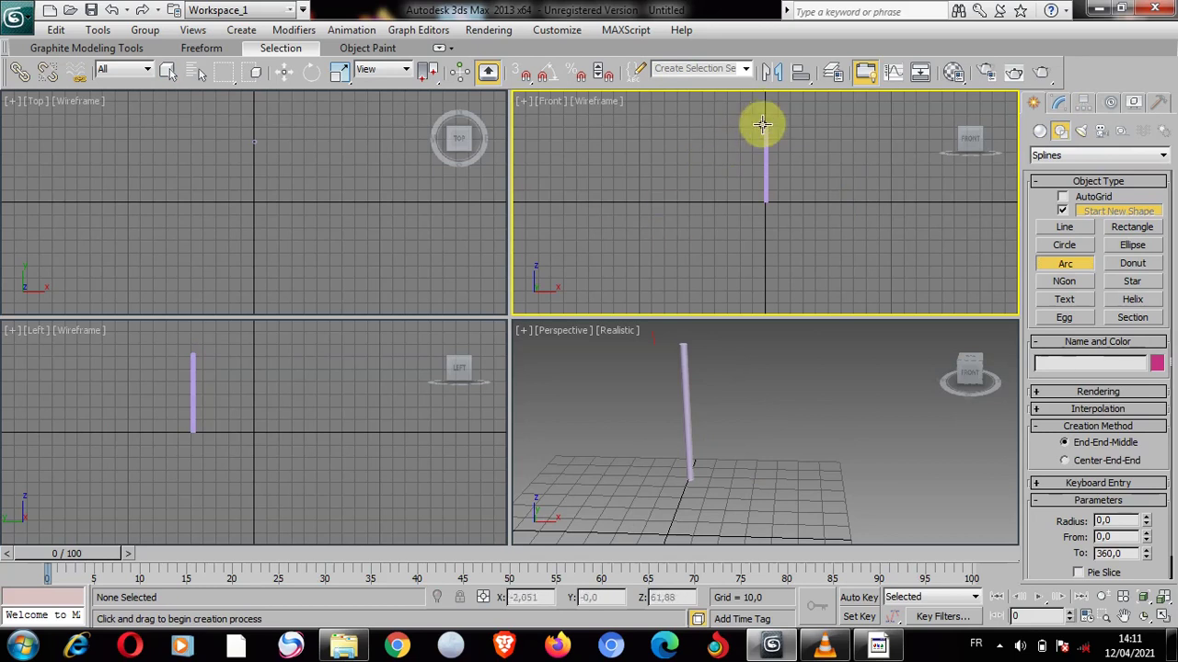
{"action": "left_click_drag", "start_coordinate": [761, 125], "coordinate": [741, 140]}
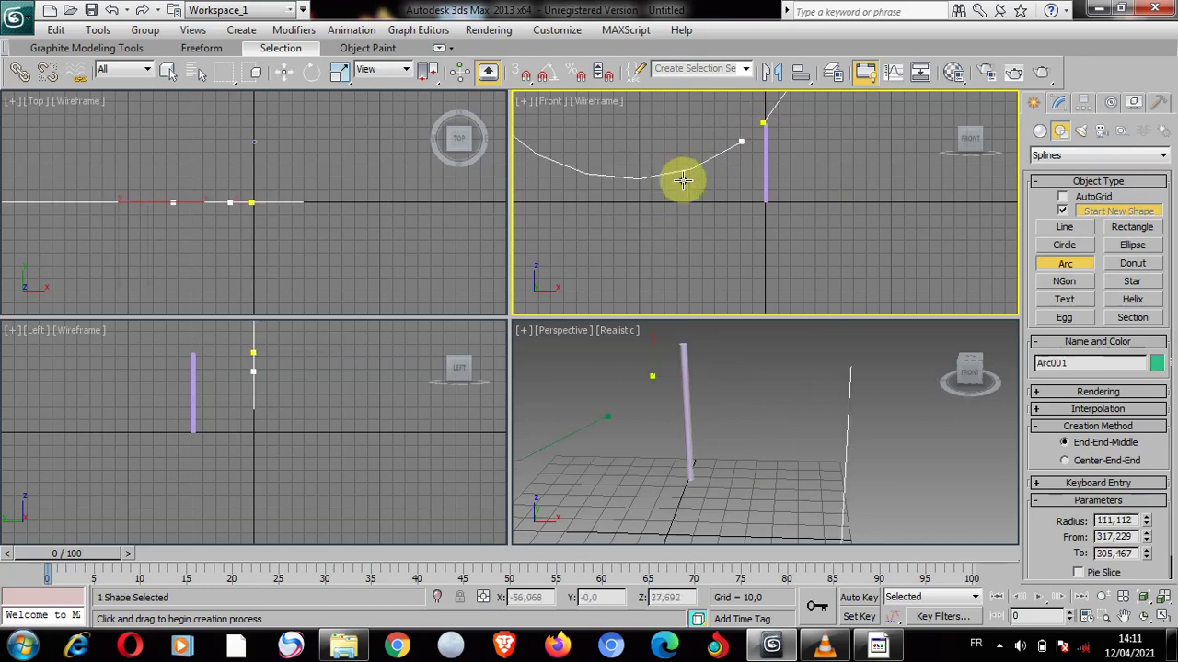
{"action": "left_click", "coordinate": [751, 127]}
Scale the arc up in both width and height in the maximized Front view
{"action": "middle_click_drag", "start_coordinate": [750, 127], "coordinate": [746, 184]}
{"action": "scroll", "coordinate": [757, 179], "scroll_direction": "up", "scroll_amount": 4}
{"action": "key", "text": "alt+w"}
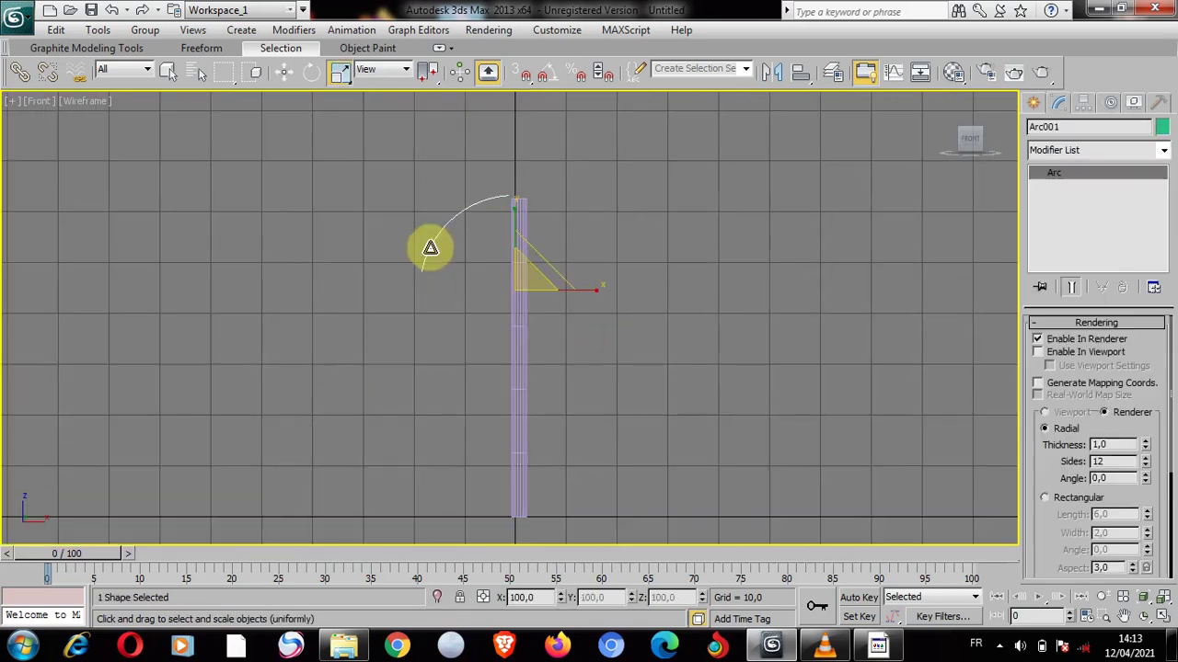
{"action": "left_click_drag", "start_coordinate": [584, 290], "coordinate": [612, 287]}
{"action": "left_click_drag", "start_coordinate": [517, 217], "coordinate": [515, 181]}
Move the arc down to the pole's top and rotate it about 3° clockwise so its end meets the pole
{"action": "left_click", "coordinate": [284, 72]}
{"action": "left_click_drag", "start_coordinate": [516, 226], "coordinate": [520, 287]}
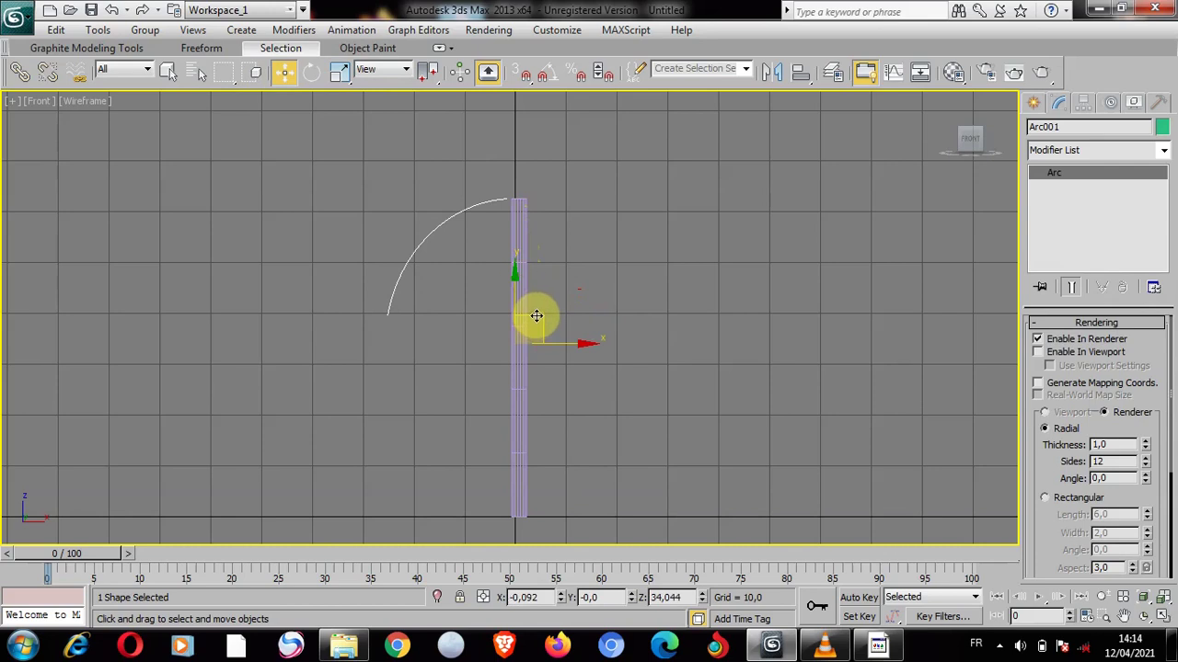
{"action": "left_click", "coordinate": [313, 73]}
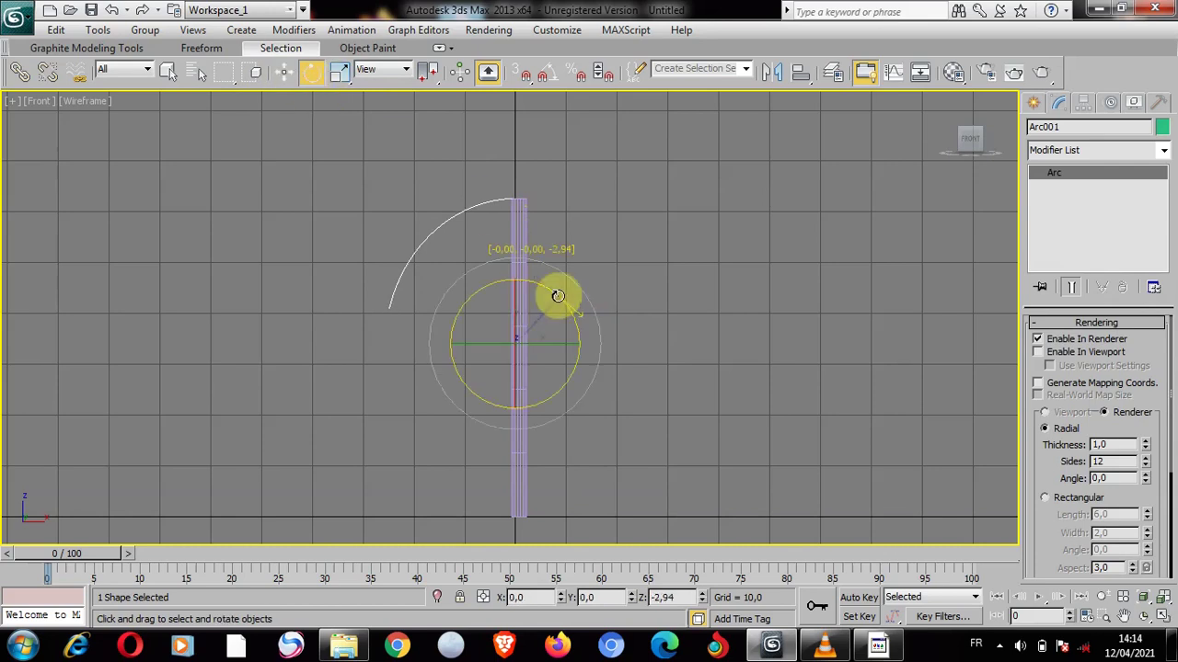
{"action": "left_click", "coordinate": [635, 258]}
Reduce the radius of the pole cylinder to 0.699
{"action": "scroll", "coordinate": [557, 274], "scroll_direction": "up", "scroll_amount": 8}
{"action": "scroll", "coordinate": [521, 291], "scroll_direction": "up", "scroll_amount": 2}
{"action": "left_click", "coordinate": [530, 330]}
{"action": "scroll", "coordinate": [585, 422], "scroll_direction": "down", "scroll_amount": 4}
{"action": "scroll", "coordinate": [585, 421], "scroll_direction": "down", "scroll_amount": 5}
{"action": "left_click_drag", "start_coordinate": [1157, 352], "coordinate": [1157, 366]}
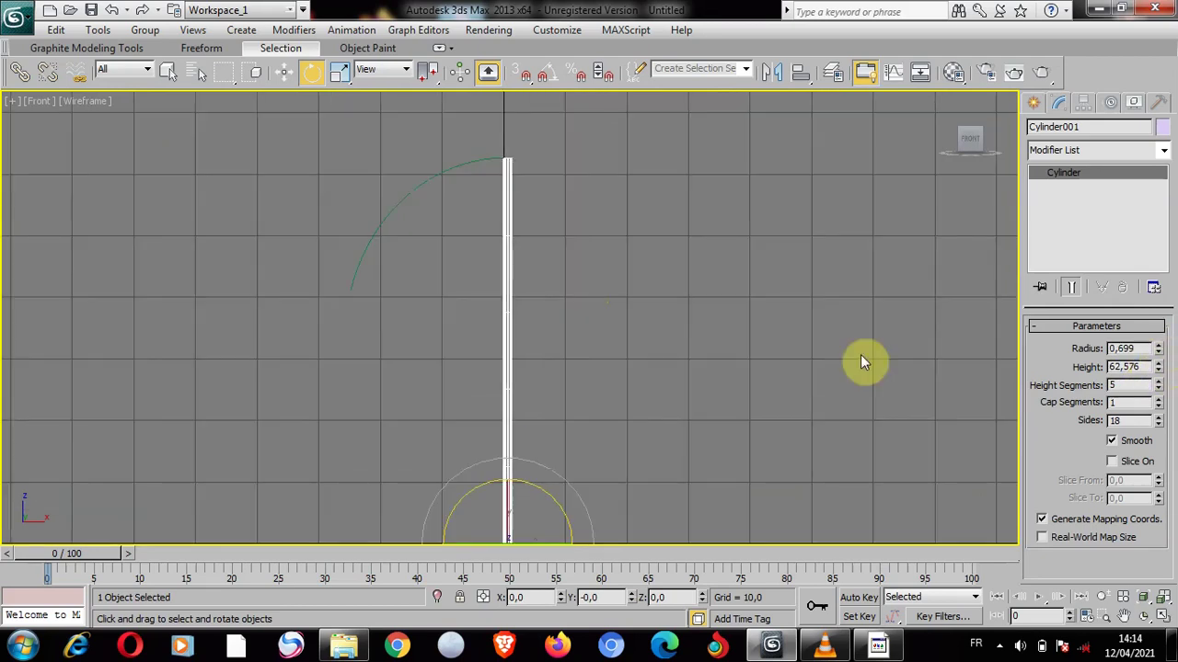
Enable rendering of the arc in the viewport and give it a thickness of 0.39
{"action": "mouse_move", "coordinate": [568, 369]}
{"action": "middle_mouse_down"}
{"action": "mouse_move", "coordinate": [586, 315]}
{"action": "mouse_move", "coordinate": [586, 355]}
{"action": "middle_mouse_up"}
{"action": "left_click", "coordinate": [457, 159]}
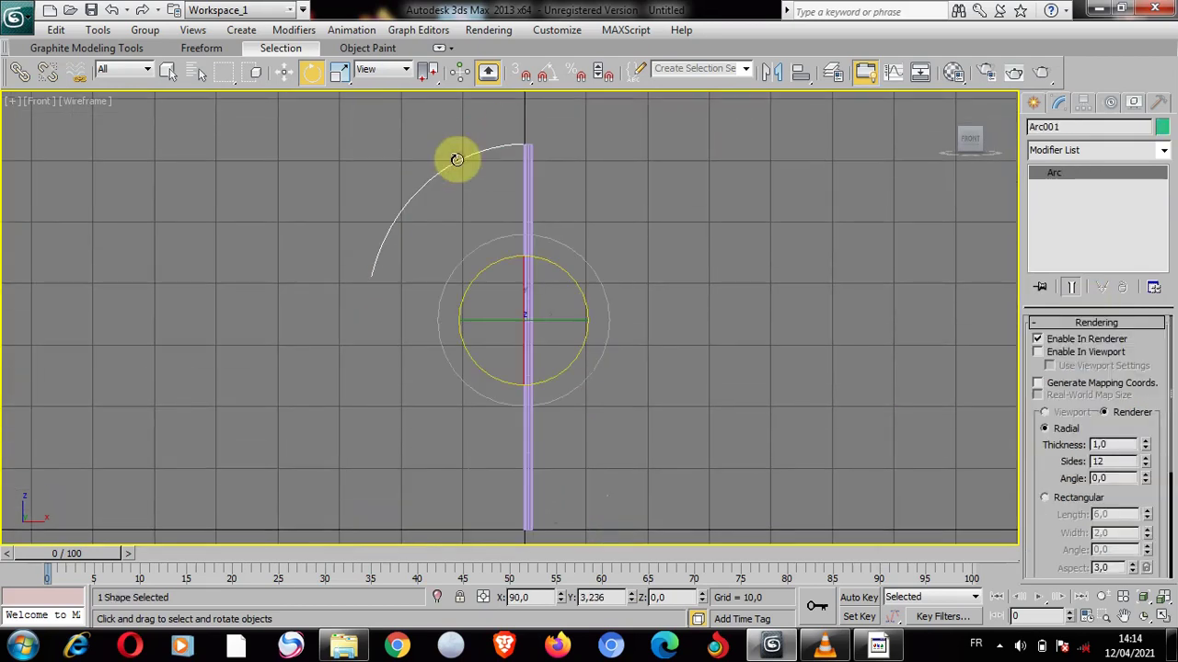
{"action": "left_click", "coordinate": [1037, 352]}
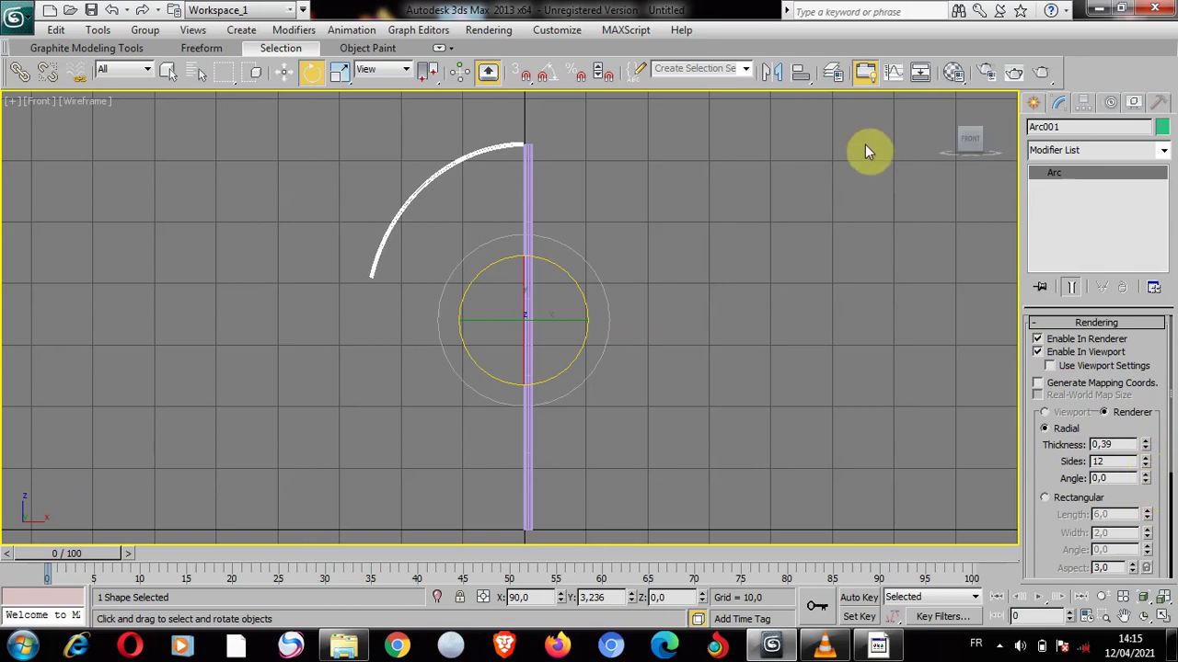
Set the arc's adjustment mode to Affect Pivot Only and turn on object snapping and angle snapping
{"action": "middle_click_drag", "start_coordinate": [307, 347], "coordinate": [359, 282]}
{"action": "left_click", "coordinate": [1083, 102]}
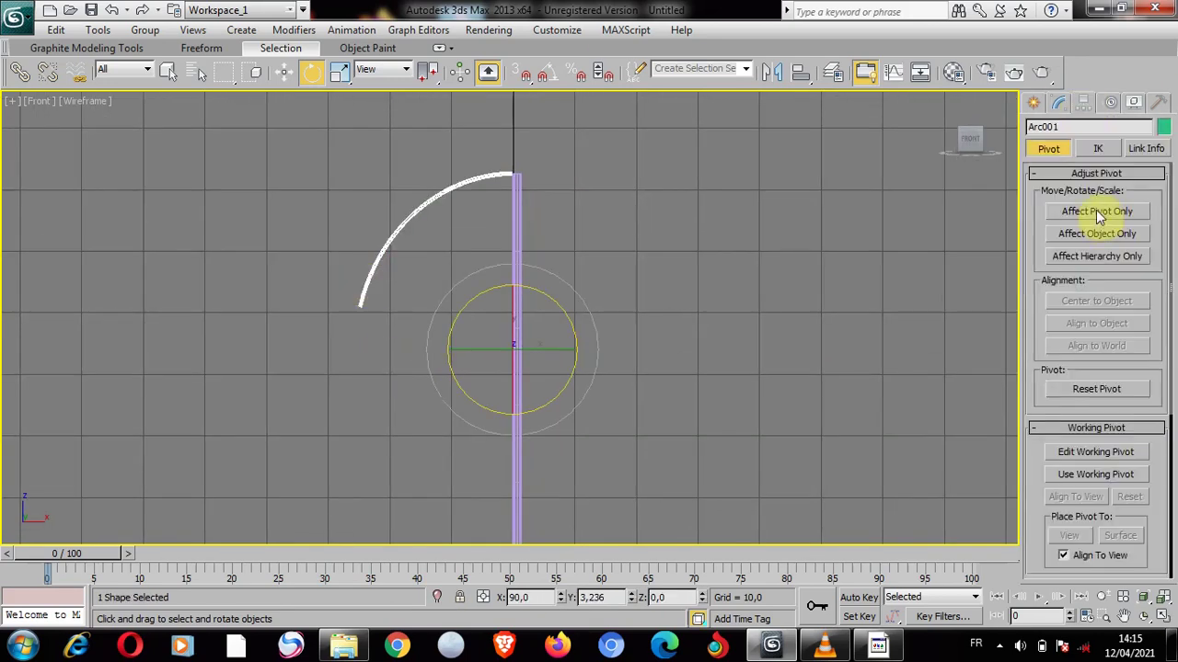
{"action": "middle_click_drag", "start_coordinate": [652, 297], "coordinate": [652, 223]}
{"action": "left_click", "coordinate": [548, 75]}
{"action": "left_click", "coordinate": [521, 77]}
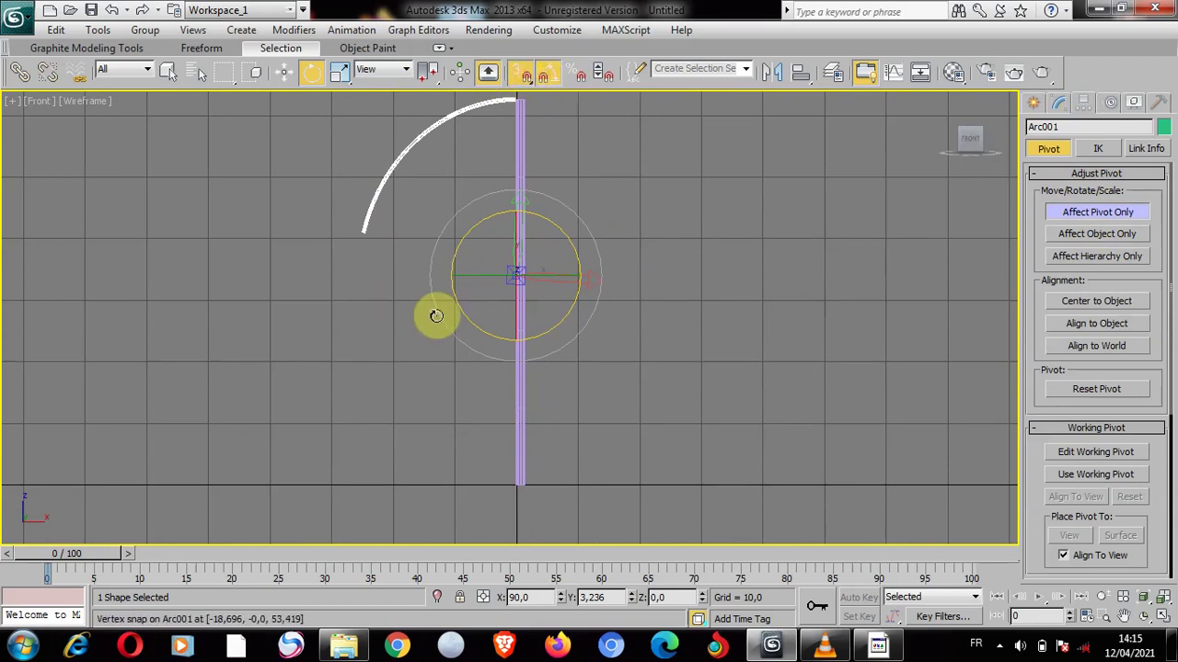
Try to clone the arc with a slight move in the Top view
{"action": "key", "text": "alt+w"}
{"action": "key", "text": "w"}
{"action": "mouse_move", "coordinate": [257, 200]}
{"action": "left_mouse_down", "text": "shift"}
{"action": "mouse_move", "coordinate": [237, 227]}
{"action": "mouse_move", "coordinate": [250, 202]}
{"action": "mouse_move", "coordinate": [252, 245]}
{"action": "mouse_move", "coordinate": [253, 202]}
{"action": "left_mouse_up", "text": "shift"}
{"action": "left_click", "coordinate": [589, 398]}
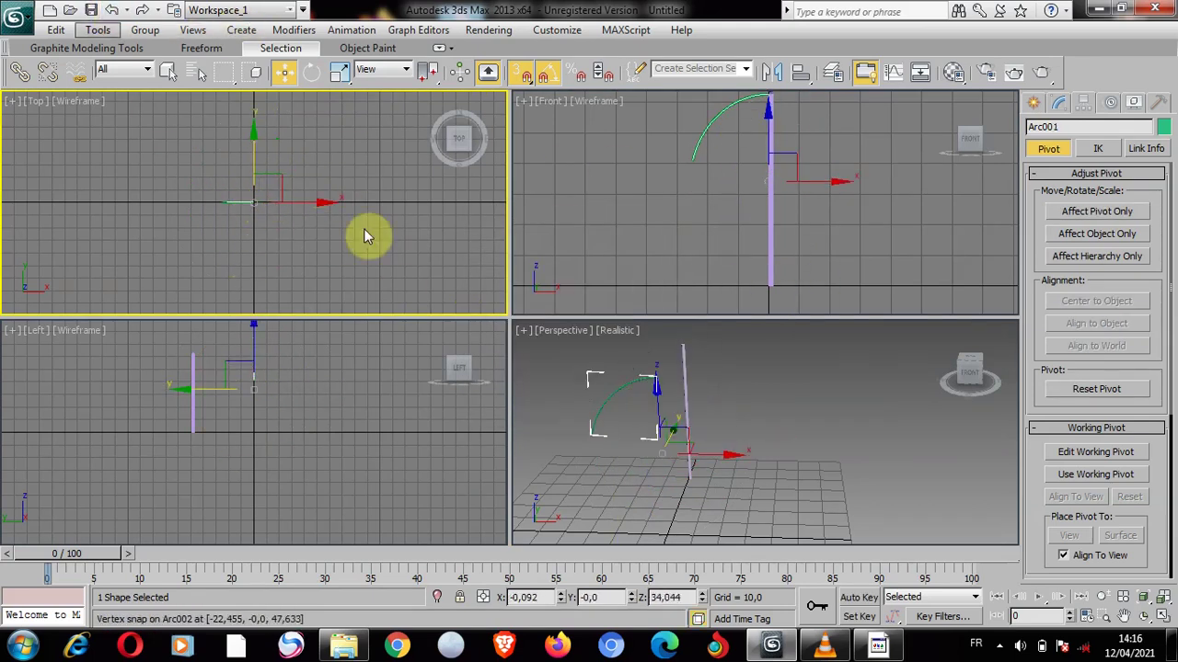
Clone the arc around the pole by rotating it 50° about the vertical axis, making 6 copies
{"action": "key", "text": "e"}
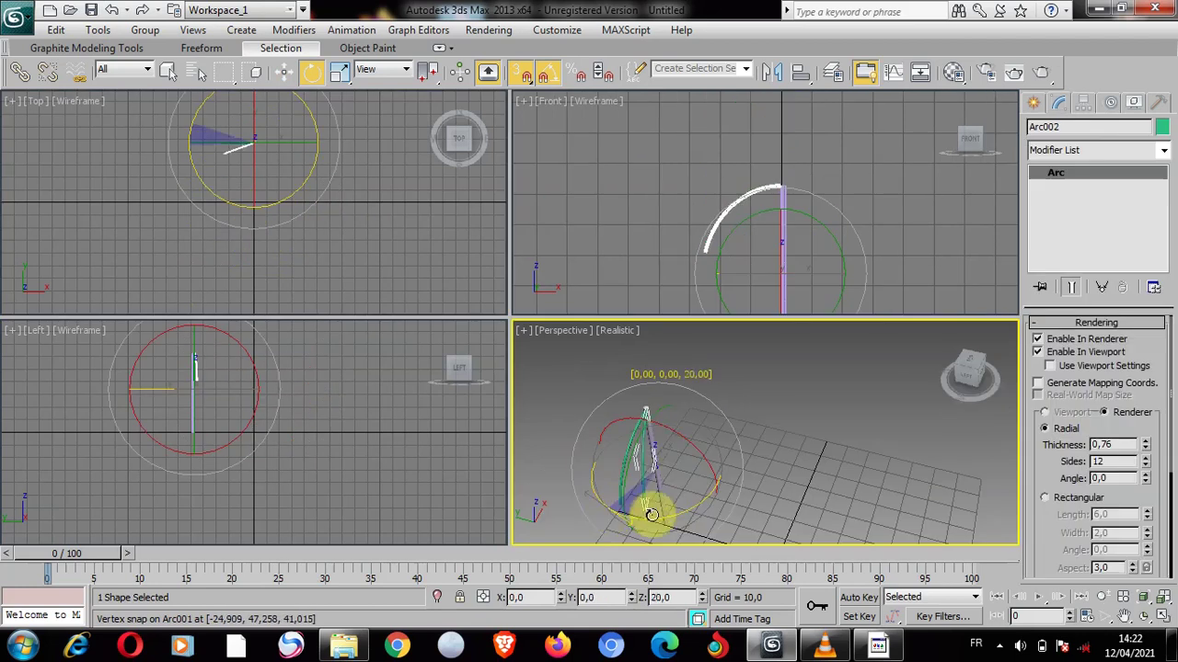
{"action": "left_click_drag", "start_coordinate": [650, 514], "coordinate": [657, 507], "text": "shift"}
{"action": "left_click", "coordinate": [633, 332]}
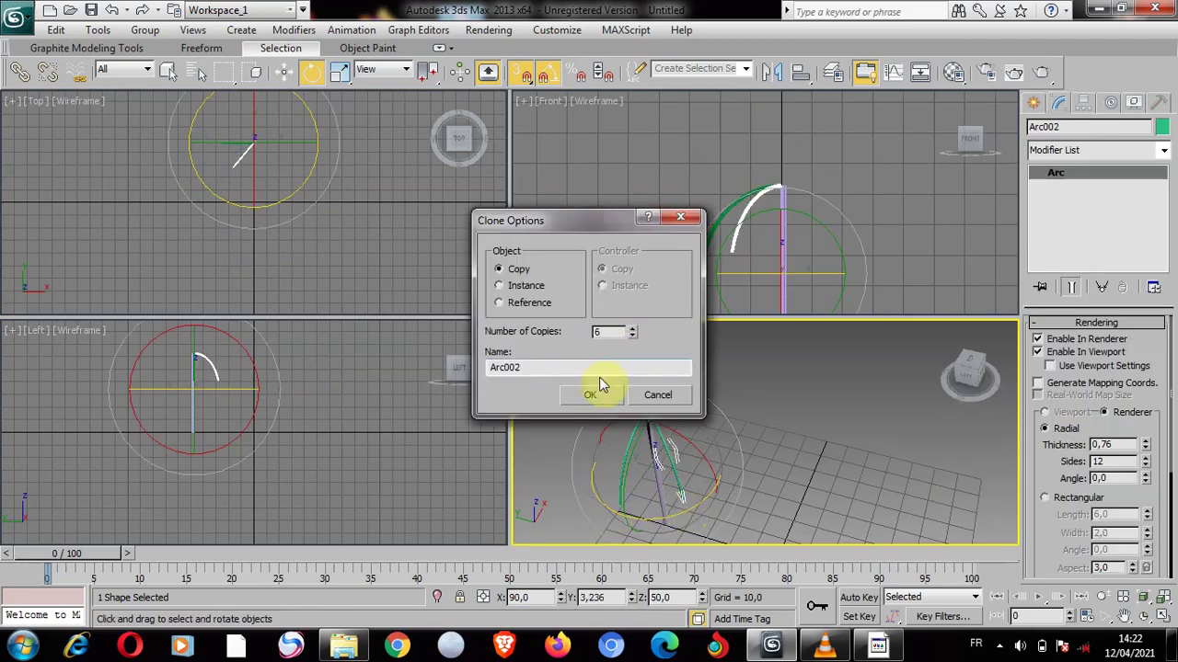
{"action": "key", "text": "Return"}
{"action": "middle_click_drag", "start_coordinate": [784, 399], "coordinate": [787, 429], "text": "alt"}
{"action": "left_click", "coordinate": [787, 430]}
{"action": "left_click", "coordinate": [660, 421]}
{"action": "left_click", "coordinate": [284, 72]}
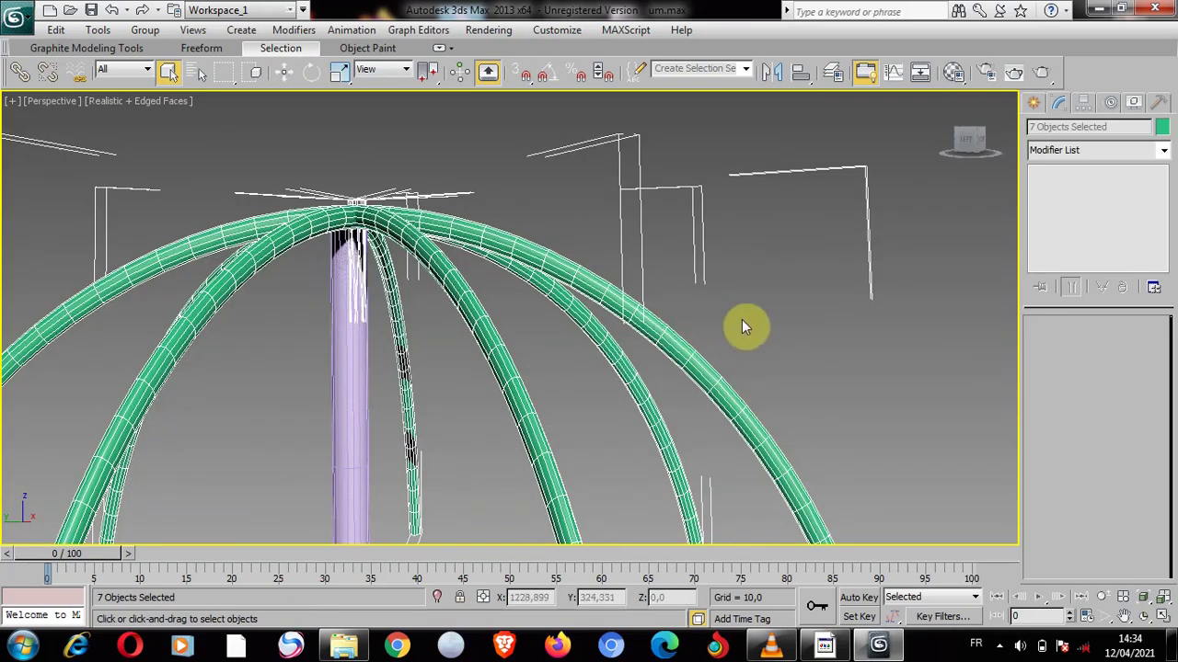
Select two neighbouring ribs and move them up, well clear of the pole and the other ribs
{"action": "left_click", "coordinate": [746, 326]}
{"action": "left_click", "coordinate": [445, 279]}
{"action": "left_click", "coordinate": [197, 324], "text": "ctrl"}
{"action": "middle_click_drag", "start_coordinate": [197, 336], "coordinate": [201, 387]}
{"action": "left_click", "coordinate": [284, 72]}
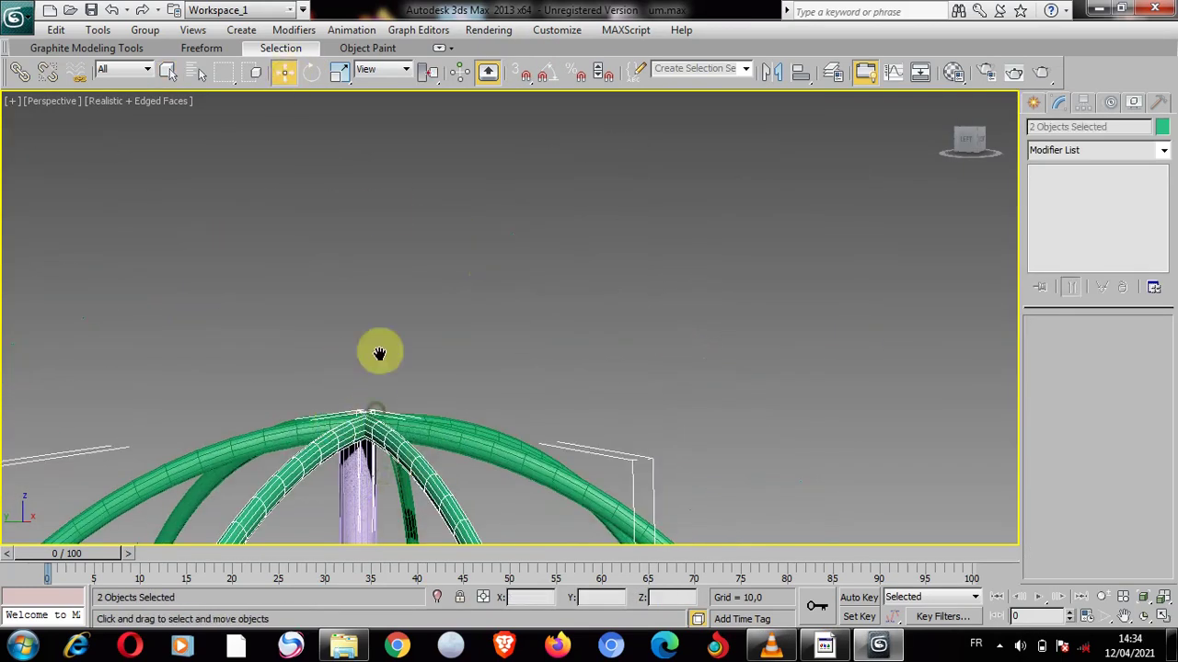
{"action": "middle_click_drag", "start_coordinate": [372, 411], "coordinate": [366, 365]}
{"action": "left_click_drag", "start_coordinate": [361, 426], "coordinate": [495, 177]}
{"action": "scroll", "coordinate": [482, 284], "scroll_direction": "down", "scroll_amount": 3}
{"action": "scroll", "coordinate": [482, 284], "scroll_direction": "up", "scroll_amount": 3}
{"action": "middle_click_drag", "start_coordinate": [483, 284], "coordinate": [465, 432]}
{"action": "left_click_drag", "start_coordinate": [413, 333], "coordinate": [432, 101]}
{"action": "mouse_move", "coordinate": [539, 289]}
{"action": "middle_mouse_down"}
{"action": "mouse_move", "coordinate": [568, 47]}
{"action": "mouse_move", "coordinate": [550, 291]}
{"action": "middle_mouse_up"}
Attach the two raised ribs into one object and convert it to an editable poly
{"action": "left_click", "coordinate": [525, 273]}
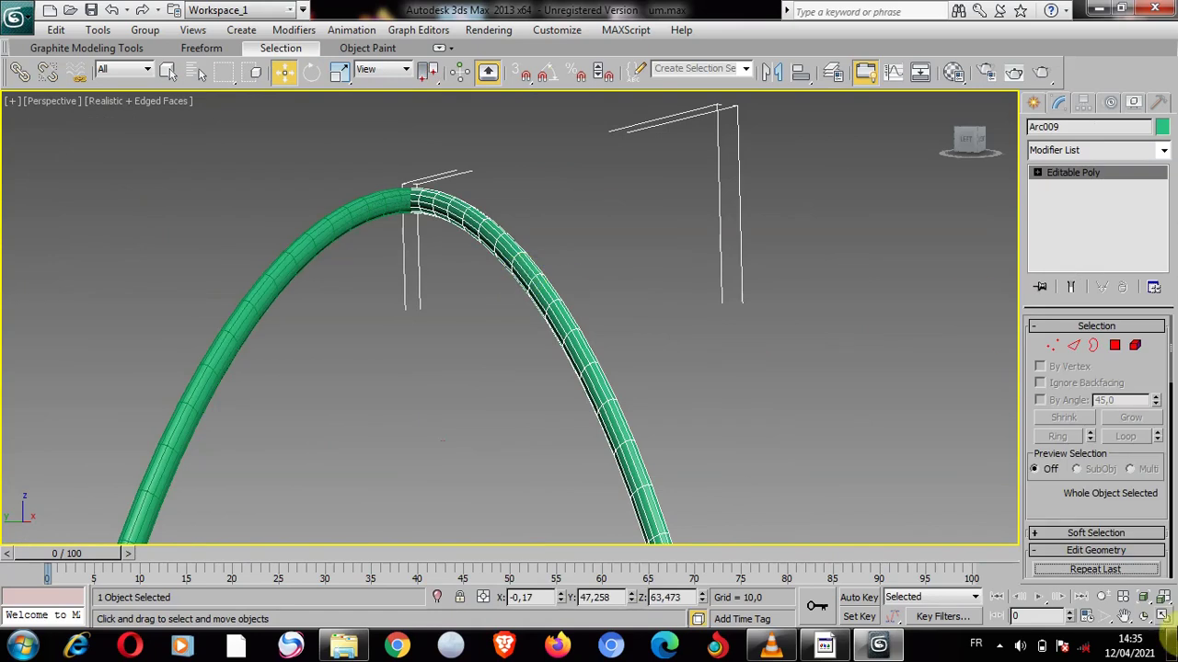
{"action": "left_click", "coordinate": [1087, 419]}
{"action": "left_click", "coordinate": [396, 337]}
{"action": "left_click", "coordinate": [359, 565]}
{"action": "right_click", "coordinate": [600, 396]}
{"action": "mouse_move", "coordinate": [655, 547]}
{"action": "left_click", "coordinate": [763, 561]}
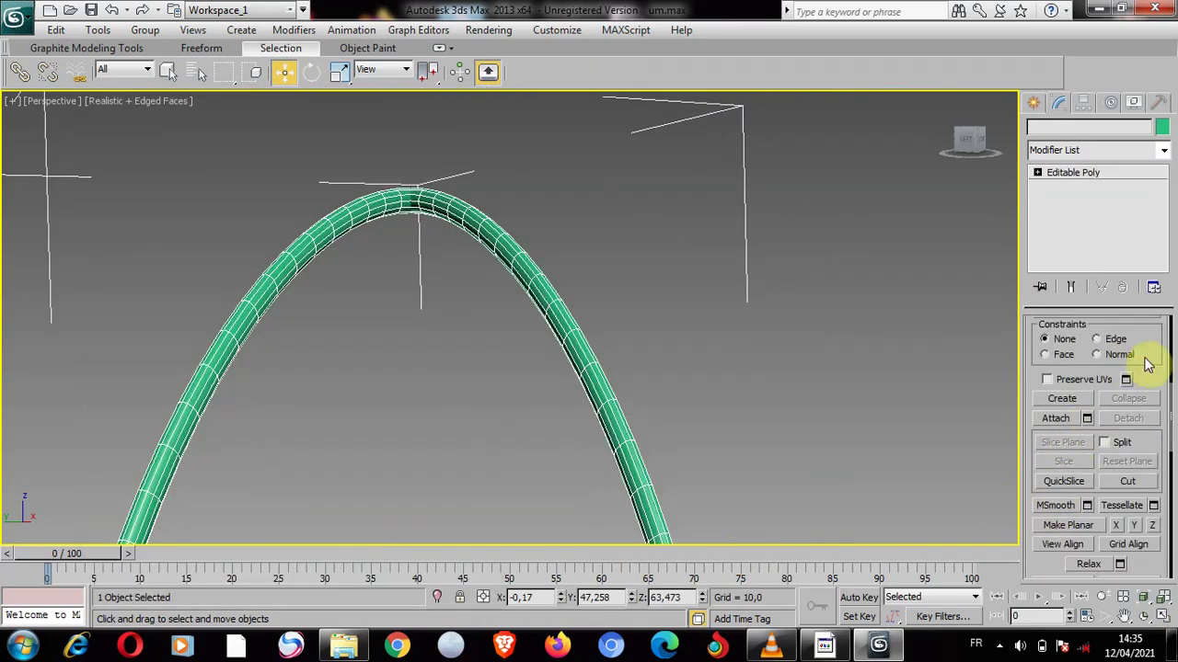
Select the two inner rows of polygons along the upper part of the right rib, working down from the apex
{"action": "key", "text": "4"}
{"action": "middle_click_drag", "start_coordinate": [491, 200], "coordinate": [491, 254]}
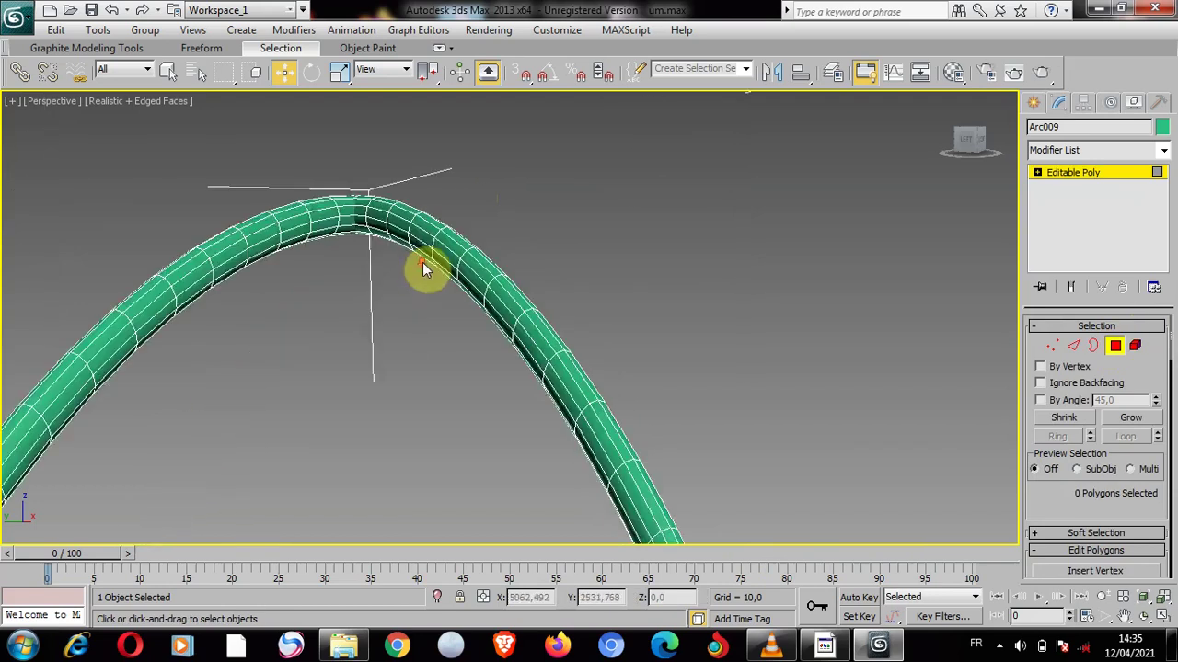
{"action": "scroll", "coordinate": [414, 257], "scroll_direction": "up", "scroll_amount": 5}
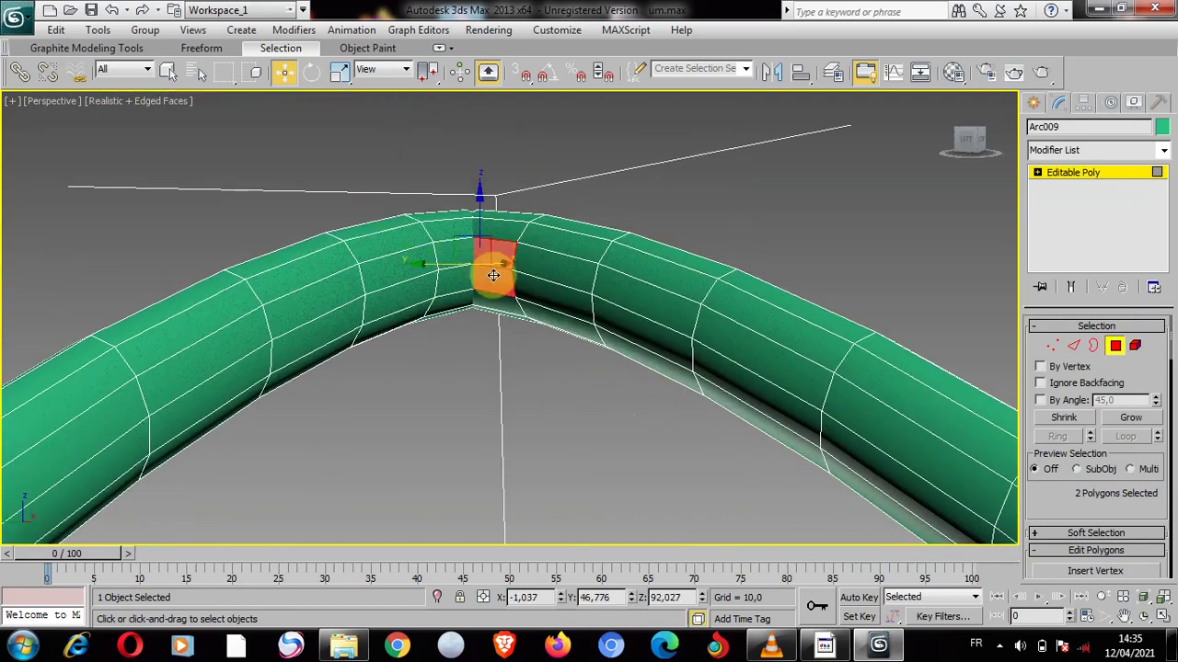
{"action": "left_click", "coordinate": [545, 261], "text": "ctrl"}
{"action": "left_click", "coordinate": [543, 285], "text": "ctrl"}
{"action": "left_click", "coordinate": [628, 292], "text": "ctrl"}
{"action": "left_click", "coordinate": [626, 316], "text": "ctrl"}
{"action": "left_click", "coordinate": [747, 354], "text": "ctrl"}
{"action": "left_click", "coordinate": [747, 384], "text": "ctrl"}
{"action": "left_click", "coordinate": [889, 435], "text": "ctrl"}
{"action": "middle_click_drag", "start_coordinate": [867, 446], "coordinate": [810, 417]}
{"action": "left_click", "coordinate": [408, 323], "text": "ctrl"}
{"action": "left_click", "coordinate": [345, 308], "text": "ctrl"}
{"action": "left_click", "coordinate": [437, 400], "text": "ctrl"}
{"action": "middle_click_drag", "start_coordinate": [488, 403], "coordinate": [418, 331]}
{"action": "left_click", "coordinate": [368, 332], "text": "ctrl"}
{"action": "left_click", "coordinate": [363, 386], "text": "ctrl"}
{"action": "left_click", "coordinate": [474, 460], "text": "ctrl"}
{"action": "left_click", "coordinate": [460, 487], "text": "ctrl"}
{"action": "middle_click_drag", "start_coordinate": [465, 483], "coordinate": [442, 433]}
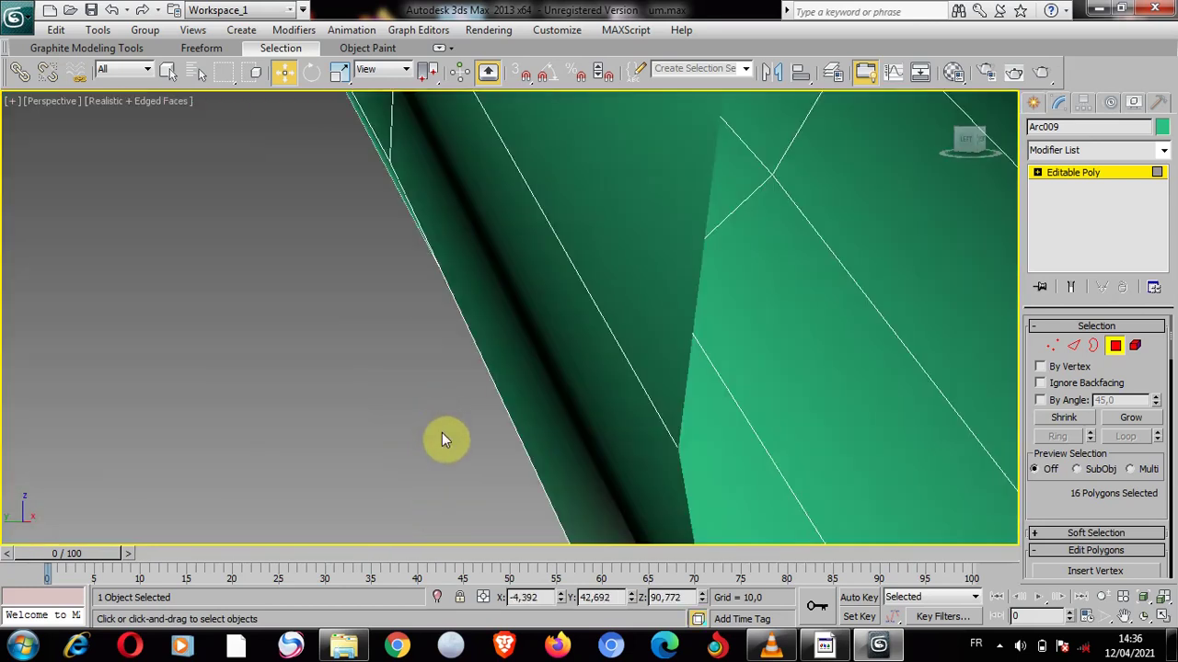
{"action": "scroll", "coordinate": [450, 429], "scroll_direction": "up", "scroll_amount": 2}
{"action": "scroll", "coordinate": [464, 417], "scroll_direction": "down", "scroll_amount": 3}
{"action": "middle_click_drag", "start_coordinate": [530, 370], "coordinate": [322, 273]}
{"action": "middle_click_drag", "start_coordinate": [791, 452], "coordinate": [615, 365]}
{"action": "left_click", "coordinate": [691, 354], "text": "ctrl"}
{"action": "left_click", "coordinate": [694, 402], "text": "ctrl"}
{"action": "left_click", "coordinate": [828, 460], "text": "ctrl"}
{"action": "middle_click_drag", "start_coordinate": [857, 513], "coordinate": [745, 405]}
{"action": "left_click", "coordinate": [588, 248], "text": "ctrl"}
{"action": "left_click", "coordinate": [717, 308], "text": "ctrl"}
{"action": "left_click", "coordinate": [689, 334], "text": "ctrl"}
{"action": "middle_click_drag", "start_coordinate": [817, 398], "coordinate": [752, 292]}
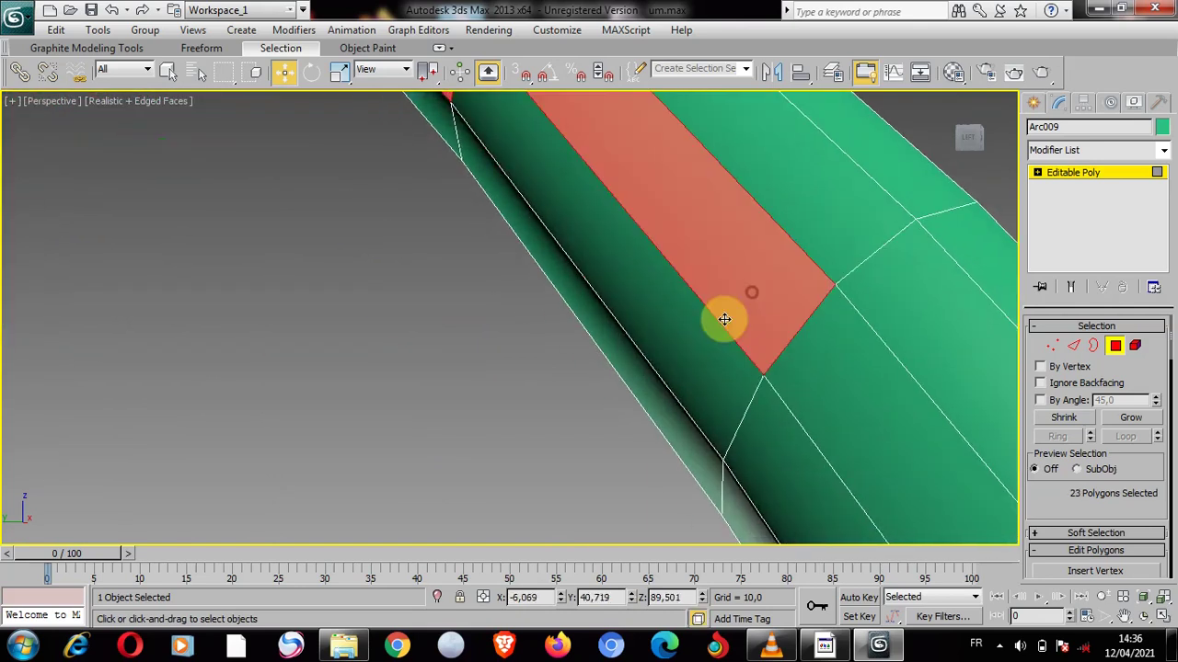
{"action": "left_click", "coordinate": [751, 292], "text": "ctrl"}
{"action": "left_click", "coordinate": [801, 433], "text": "ctrl"}
{"action": "middle_click_drag", "start_coordinate": [800, 433], "coordinate": [736, 322]}
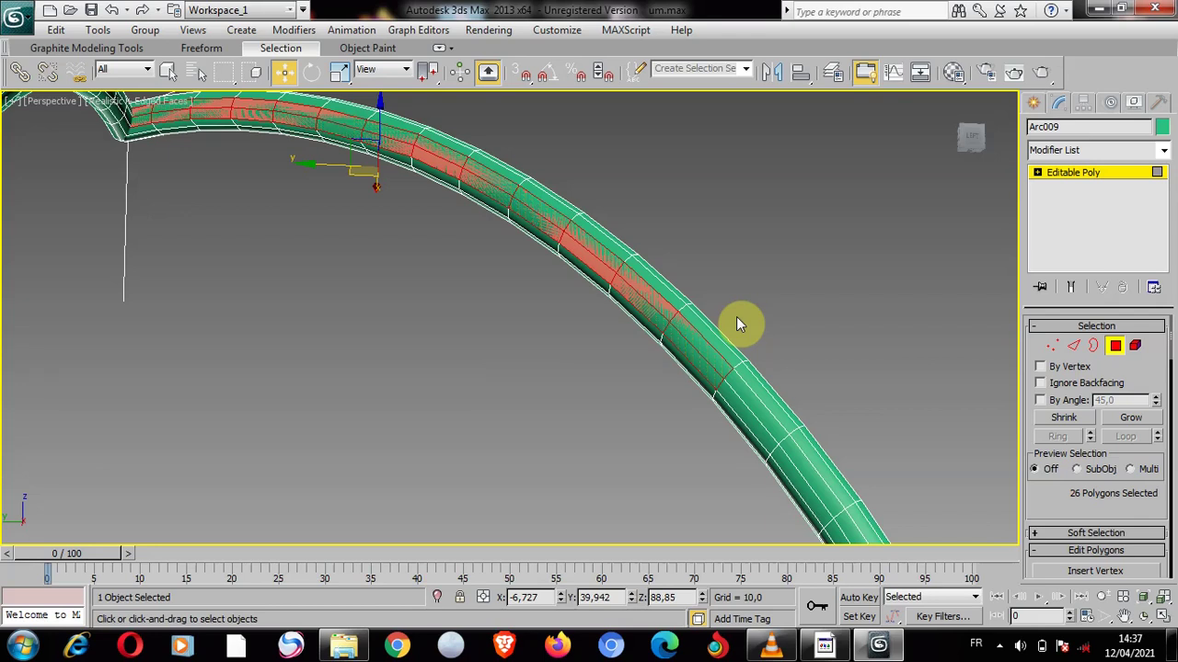
Extend the polygon selection along the same two rows through the lower part of the right rib to its tip
{"action": "middle_click_drag", "start_coordinate": [755, 381], "coordinate": [721, 360]}
{"action": "left_click", "coordinate": [719, 362], "text": "ctrl"}
{"action": "left_click", "coordinate": [705, 377], "text": "ctrl"}
{"action": "left_click", "coordinate": [757, 434], "text": "ctrl"}
{"action": "left_click", "coordinate": [747, 447], "text": "ctrl"}
{"action": "middle_click_drag", "start_coordinate": [793, 475], "coordinate": [673, 204]}
{"action": "left_click", "coordinate": [682, 246], "text": "ctrl"}
{"action": "left_click", "coordinate": [672, 261], "text": "ctrl"}
{"action": "left_click", "coordinate": [728, 316], "text": "ctrl"}
{"action": "left_click", "coordinate": [718, 339], "text": "ctrl"}
{"action": "left_click", "coordinate": [765, 399], "text": "ctrl"}
{"action": "left_click", "coordinate": [764, 417], "text": "ctrl"}
{"action": "middle_click_drag", "start_coordinate": [793, 442], "coordinate": [691, 230]}
{"action": "left_click", "coordinate": [715, 287], "text": "ctrl"}
{"action": "left_click", "coordinate": [709, 304], "text": "ctrl"}
{"action": "left_click", "coordinate": [751, 378], "text": "ctrl"}
{"action": "left_click", "coordinate": [743, 397], "text": "ctrl"}
{"action": "left_click", "coordinate": [788, 473], "text": "ctrl"}
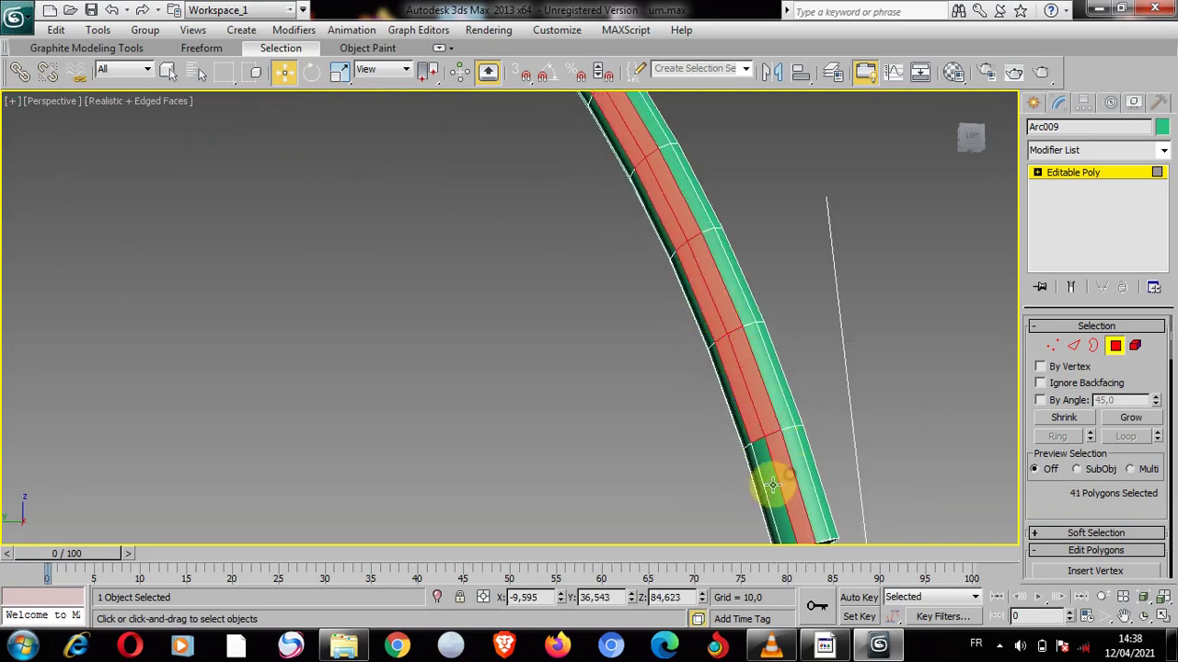
{"action": "left_click", "coordinate": [772, 487], "text": "ctrl"}
Add the two facing rows of polygons on the left rib to the selection, working outward from the apex
{"action": "middle_click_drag", "start_coordinate": [515, 166], "coordinate": [657, 644]}
{"action": "middle_click_drag", "start_coordinate": [137, 213], "coordinate": [564, 263]}
{"action": "scroll", "coordinate": [558, 237], "scroll_direction": "up", "scroll_amount": 4}
{"action": "left_click", "coordinate": [588, 168], "text": "ctrl"}
{"action": "left_click", "coordinate": [586, 187], "text": "ctrl"}
{"action": "left_click", "coordinate": [543, 165], "text": "ctrl"}
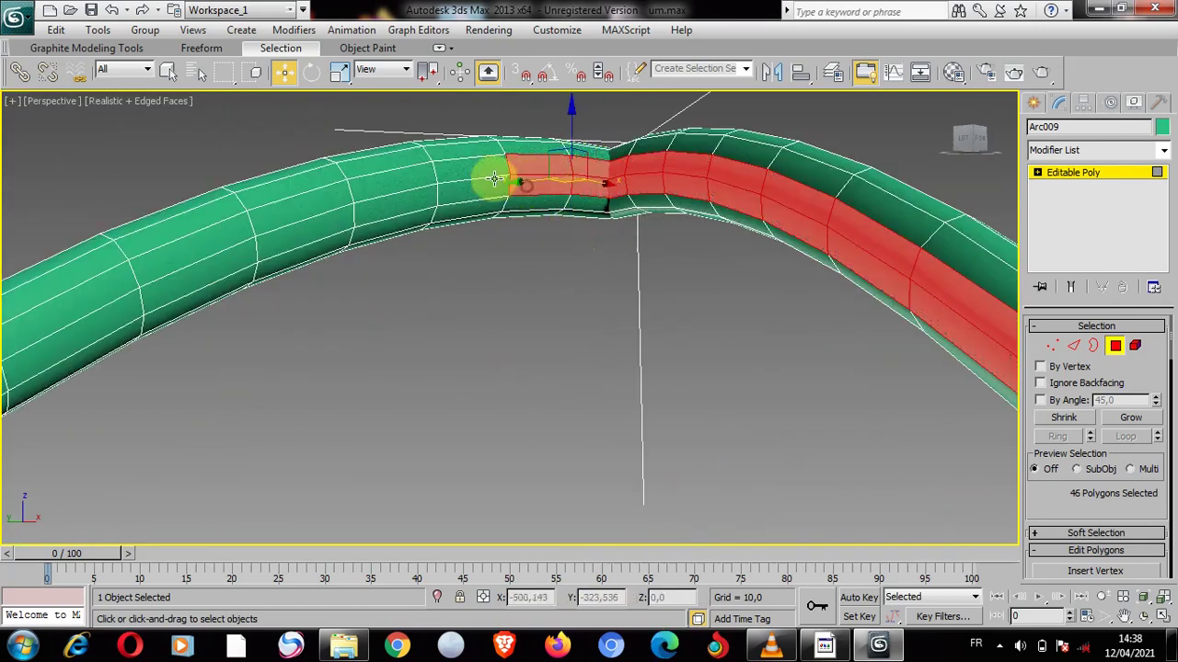
{"action": "left_click", "coordinate": [525, 187], "text": "ctrl"}
{"action": "left_click", "coordinate": [472, 169], "text": "ctrl"}
{"action": "left_click", "coordinate": [468, 188], "text": "ctrl"}
{"action": "left_click", "coordinate": [401, 183], "text": "ctrl"}
{"action": "left_click", "coordinate": [396, 202], "text": "ctrl"}
{"action": "left_click", "coordinate": [282, 211], "text": "ctrl"}
{"action": "left_click", "coordinate": [283, 238], "text": "ctrl"}
{"action": "left_click", "coordinate": [165, 250], "text": "ctrl"}
{"action": "left_click", "coordinate": [177, 281], "text": "ctrl"}
Extend the polygon selection along the same two rows through the middle of the left rib
{"action": "middle_click_drag", "start_coordinate": [113, 289], "coordinate": [359, 192]}
{"action": "left_click", "coordinate": [360, 193], "text": "ctrl"}
{"action": "left_click", "coordinate": [366, 224], "text": "ctrl"}
{"action": "left_click", "coordinate": [248, 255], "text": "ctrl"}
{"action": "left_click", "coordinate": [253, 289], "text": "ctrl"}
{"action": "left_click", "coordinate": [118, 356], "text": "ctrl"}
{"action": "left_click", "coordinate": [139, 378], "text": "ctrl"}
{"action": "middle_click_drag", "start_coordinate": [138, 395], "coordinate": [326, 303]}
{"action": "left_click", "coordinate": [329, 287], "text": "ctrl"}
{"action": "left_click", "coordinate": [331, 322], "text": "ctrl"}
{"action": "left_click", "coordinate": [221, 377], "text": "ctrl"}
{"action": "left_click", "coordinate": [189, 456], "text": "ctrl"}
{"action": "middle_click_drag", "start_coordinate": [235, 350], "coordinate": [276, 248]}
{"action": "left_click", "coordinate": [230, 359], "text": "ctrl"}
{"action": "left_click", "coordinate": [179, 394], "text": "ctrl"}
Continue selecting the two facing polygon rows down the lower part of the left rib to its tip
{"action": "middle_click_drag", "start_coordinate": [178, 394], "coordinate": [381, 147]}
{"action": "left_click", "coordinate": [313, 290], "text": "ctrl"}
{"action": "left_click", "coordinate": [344, 316], "text": "ctrl"}
{"action": "middle_click_drag", "start_coordinate": [92, 400], "coordinate": [372, 329]}
{"action": "left_click", "coordinate": [395, 336], "text": "ctrl"}
{"action": "left_click", "coordinate": [441, 323], "text": "ctrl"}
{"action": "left_click", "coordinate": [345, 304], "text": "ctrl"}
{"action": "left_click", "coordinate": [391, 284], "text": "ctrl"}
{"action": "middle_click_drag", "start_coordinate": [322, 363], "coordinate": [402, 303]}
{"action": "left_click", "coordinate": [313, 363], "text": "ctrl"}
{"action": "left_click", "coordinate": [376, 374], "text": "ctrl"}
{"action": "middle_click_drag", "start_coordinate": [230, 478], "coordinate": [323, 328]}
{"action": "left_click", "coordinate": [166, 359], "text": "ctrl"}
{"action": "left_click", "coordinate": [239, 368], "text": "ctrl"}
{"action": "middle_click_drag", "start_coordinate": [175, 359], "coordinate": [373, 283]}
{"action": "left_click", "coordinate": [592, 230], "text": "ctrl"}
{"action": "middle_click_drag", "start_coordinate": [591, 230], "coordinate": [344, 361]}
{"action": "scroll", "coordinate": [341, 378], "scroll_direction": "down", "scroll_amount": 6}
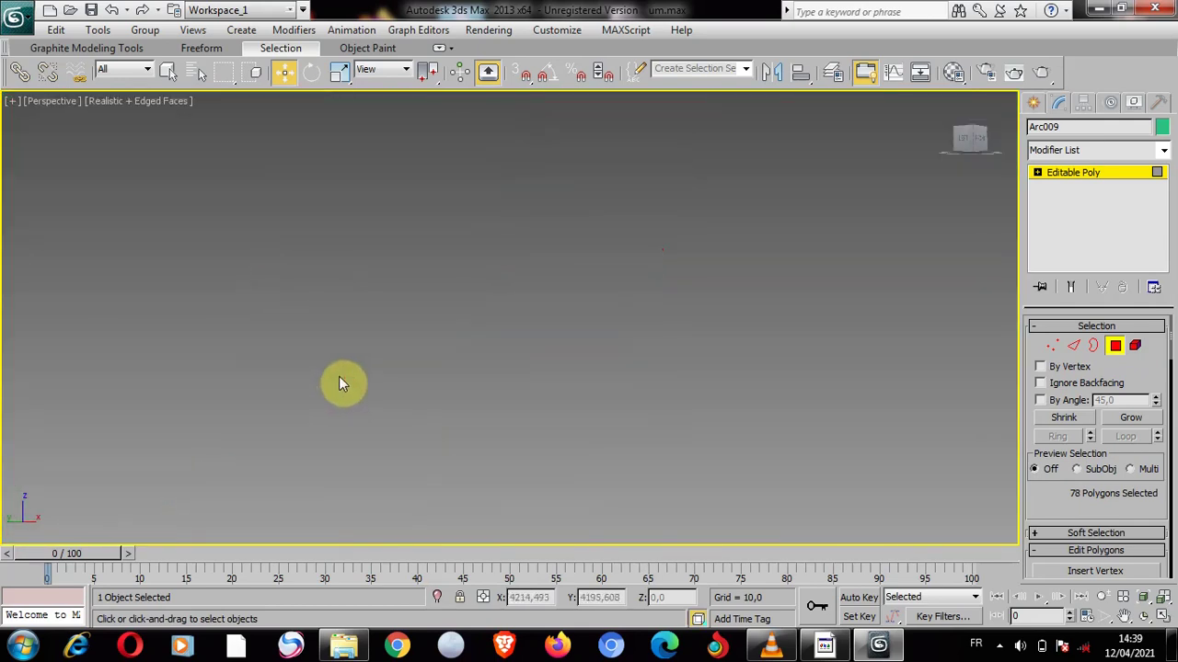
{"action": "left_click", "coordinate": [219, 421], "text": "ctrl"}
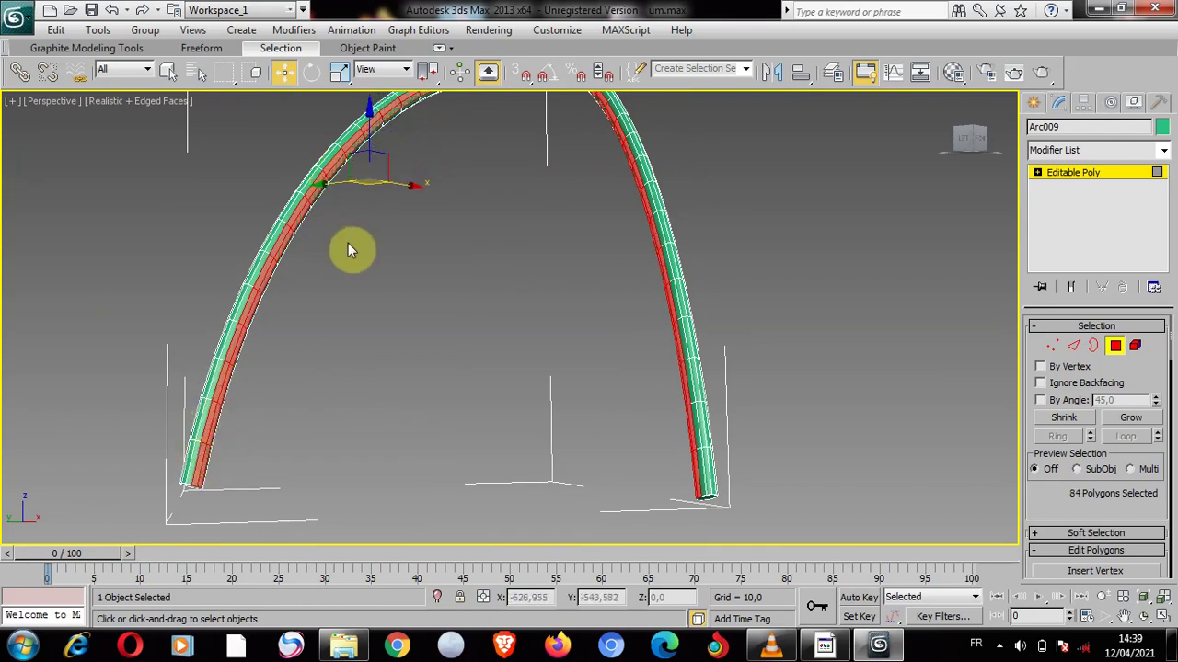
Bridge the selected polygon strips of the two ribs, adjusting Twist 2 until the panel's edges run level between matching rib segments
{"action": "scroll", "coordinate": [1054, 506], "scroll_direction": "down", "scroll_amount": 3}
{"action": "left_click", "coordinate": [1086, 500]}
{"action": "left_click_drag", "start_coordinate": [591, 373], "coordinate": [599, 423]}
{"action": "left_click", "coordinate": [594, 378]}
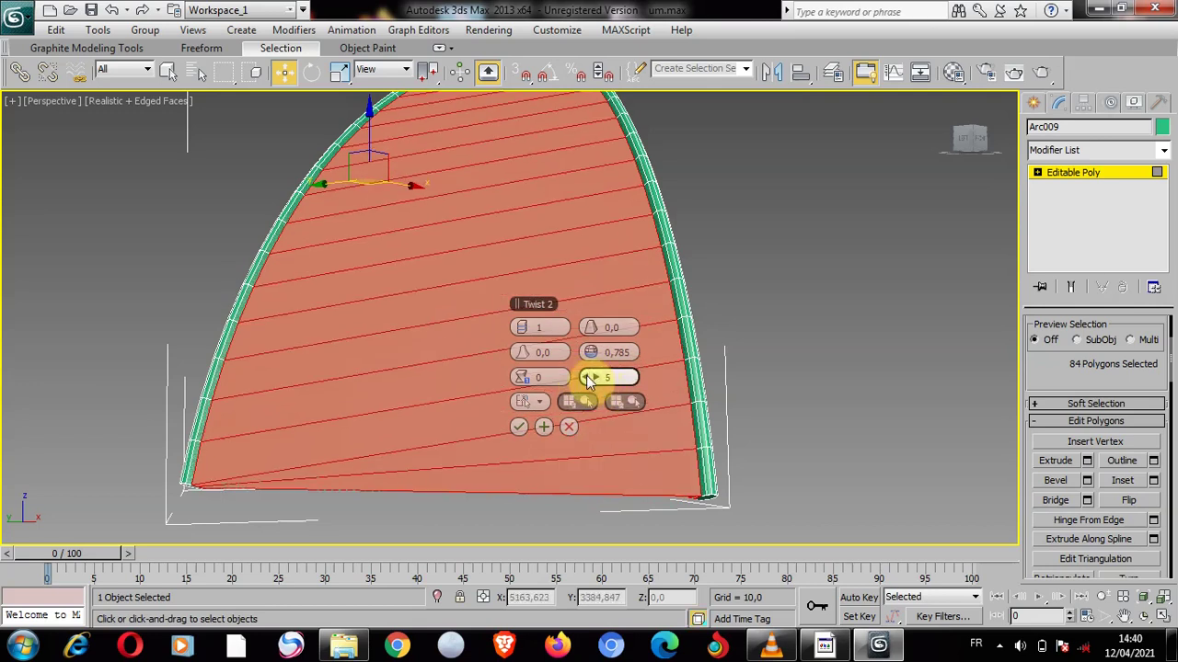
{"action": "left_click", "coordinate": [596, 378]}
{"action": "left_click", "coordinate": [597, 379]}
{"action": "left_click", "coordinate": [597, 379]}
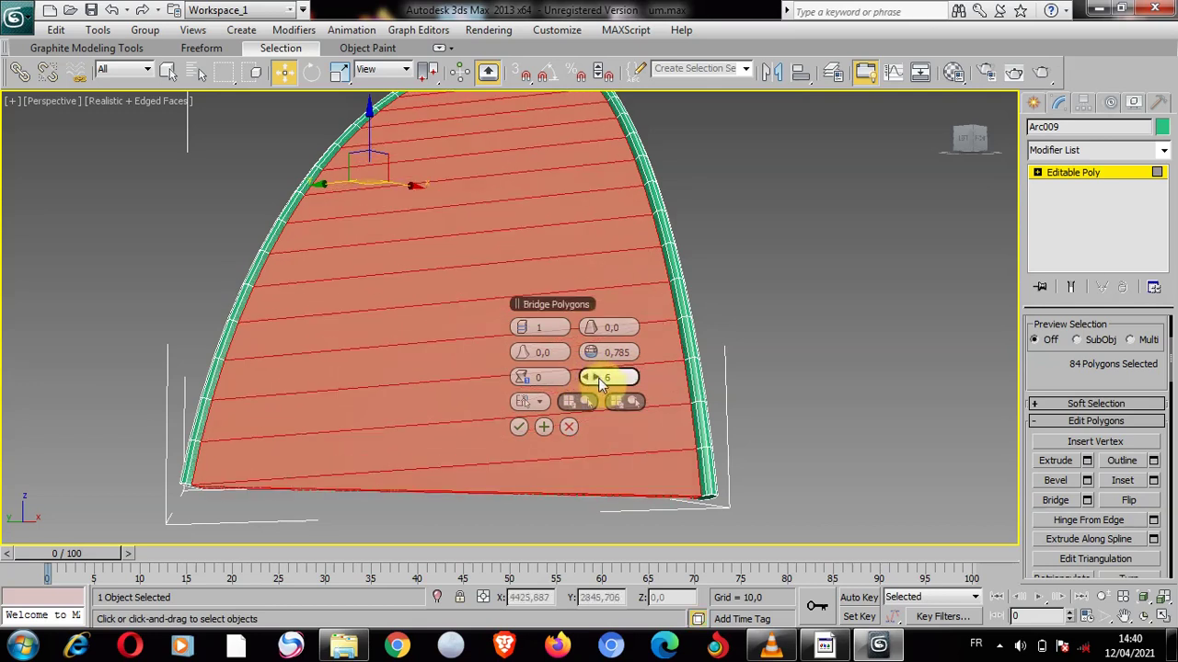
{"action": "left_click_drag", "start_coordinate": [598, 377], "coordinate": [604, 508]}
{"action": "left_click", "coordinate": [519, 427]}
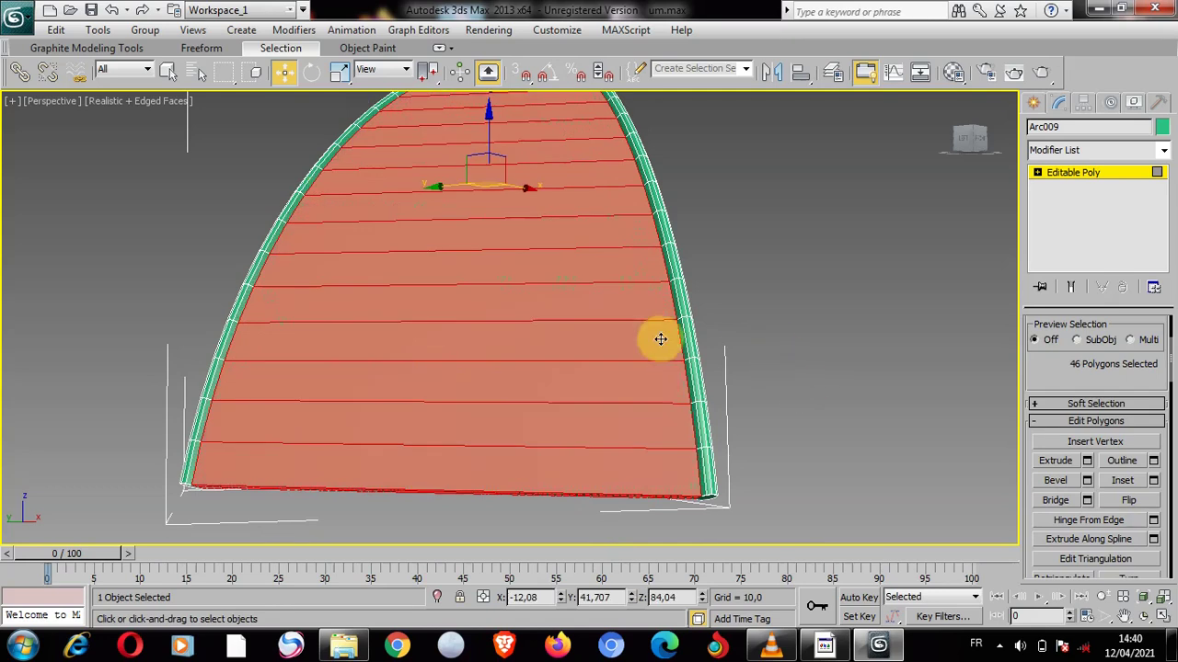
Try copying the canopy panel seven times around the pole by rotating about 50 degrees, and slightly rotate the last copy
{"action": "scroll", "coordinate": [547, 298], "scroll_direction": "up", "scroll_amount": 4}
{"action": "middle_click_drag", "start_coordinate": [552, 384], "coordinate": [583, 381]}
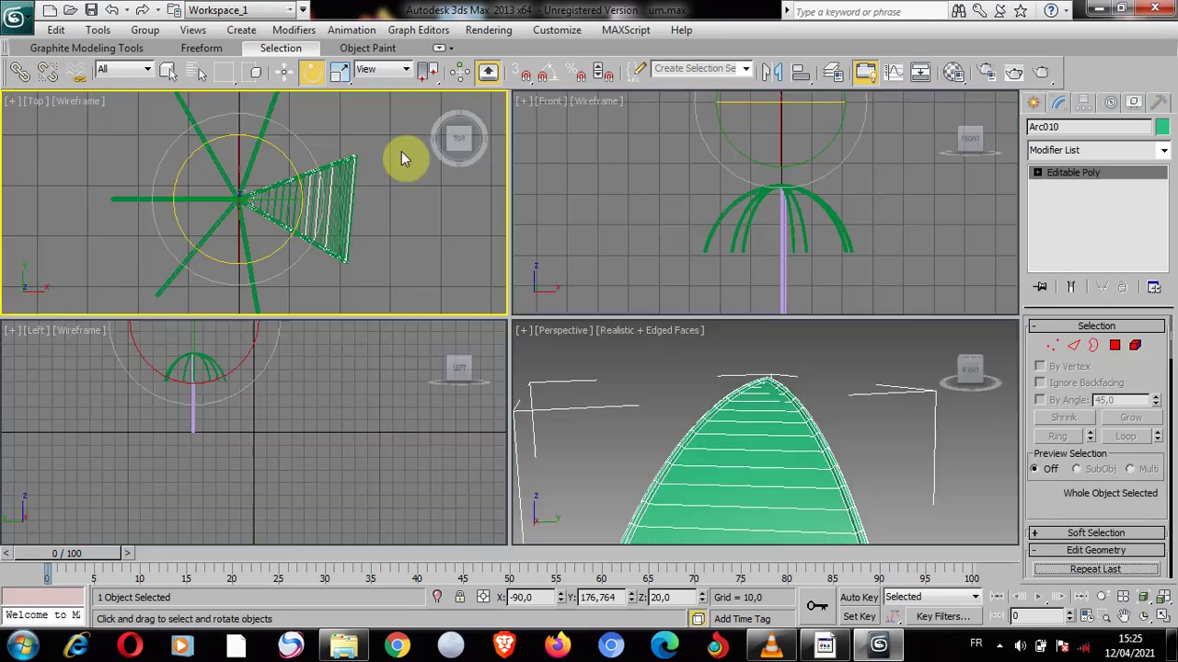
{"action": "mouse_move", "coordinate": [270, 255]}
{"action": "left_mouse_down", "text": "shift"}
{"action": "mouse_move", "coordinate": [306, 162]}
{"action": "mouse_move", "coordinate": [312, 172]}
{"action": "left_mouse_up", "text": "shift"}
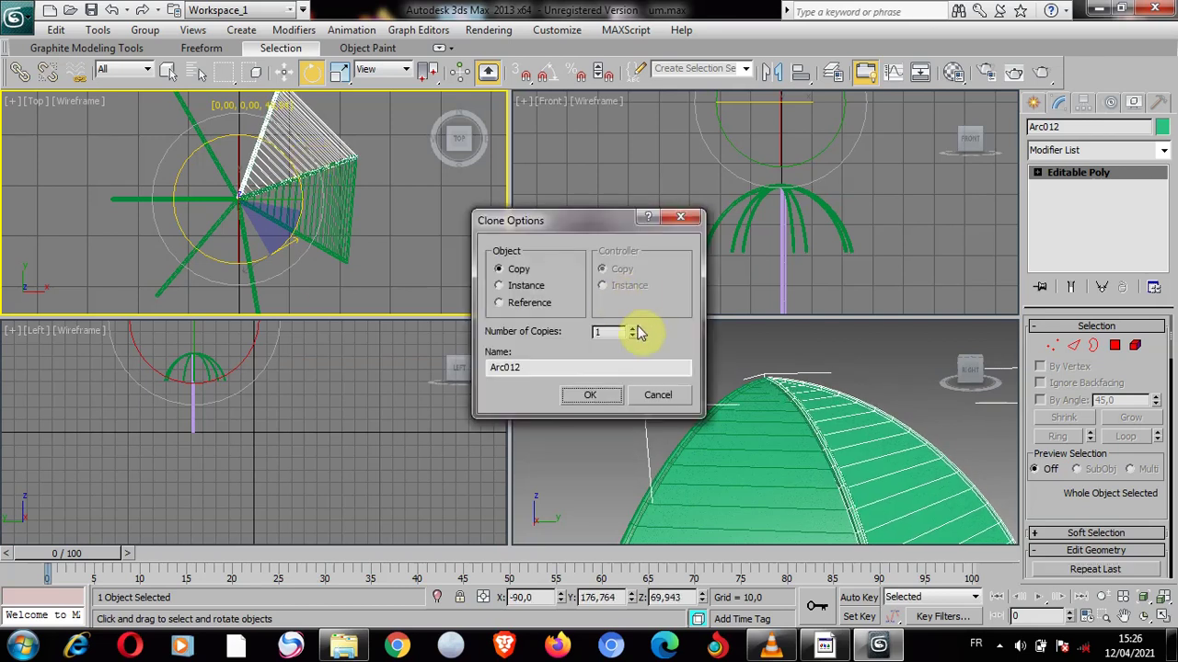
{"action": "left_click", "coordinate": [589, 394]}
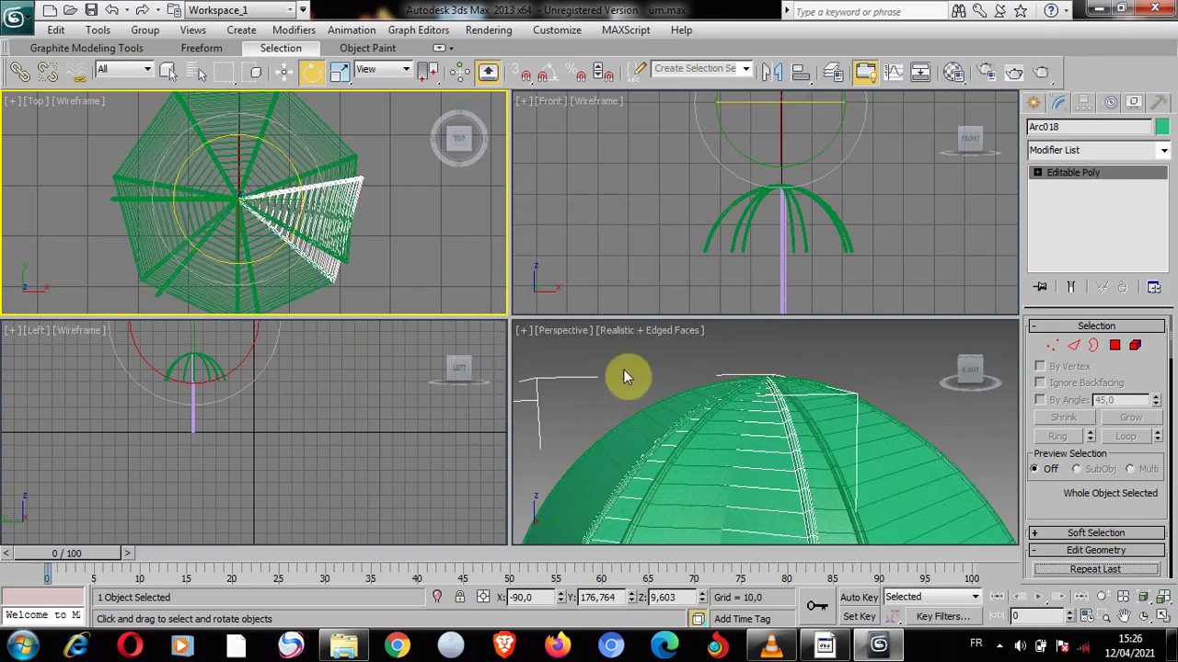
{"action": "right_click", "coordinate": [710, 501]}
{"action": "middle_click_drag", "start_coordinate": [712, 501], "coordinate": [729, 436]}
{"action": "mouse_move", "coordinate": [831, 437]}
{"action": "left_mouse_down"}
{"action": "mouse_move", "coordinate": [850, 437]}
{"action": "mouse_move", "coordinate": [823, 443]}
{"action": "left_mouse_up"}
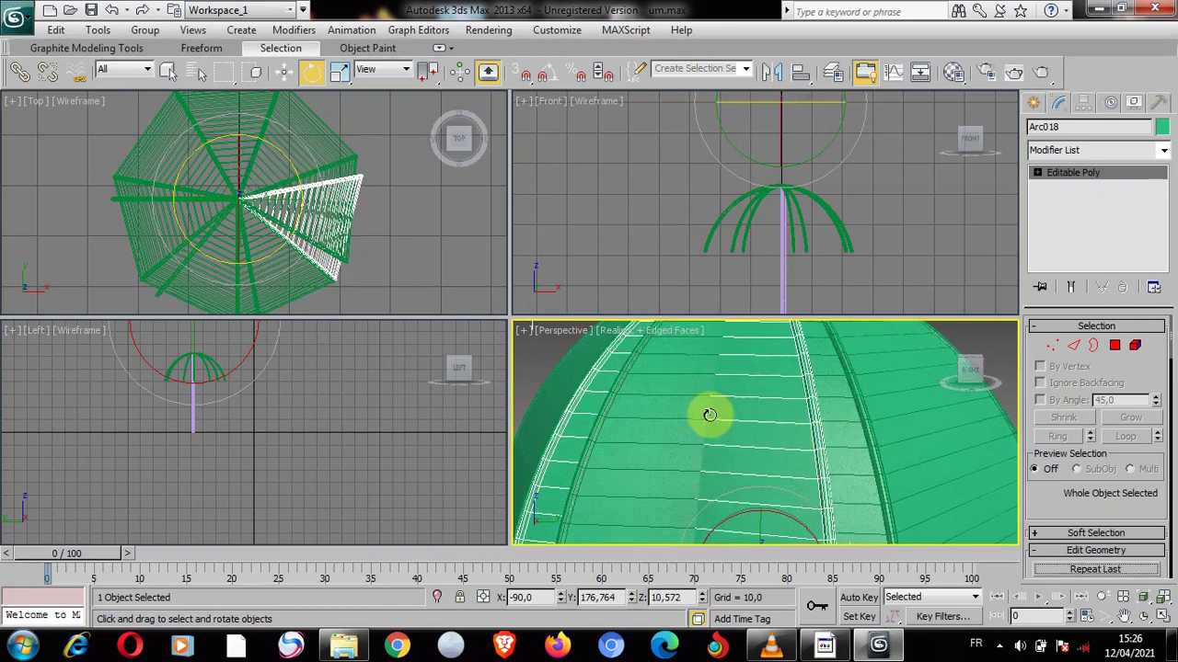
Undo the rotation and the ring of copies back to the single canopy panel
{"action": "left_click", "coordinate": [112, 12]}
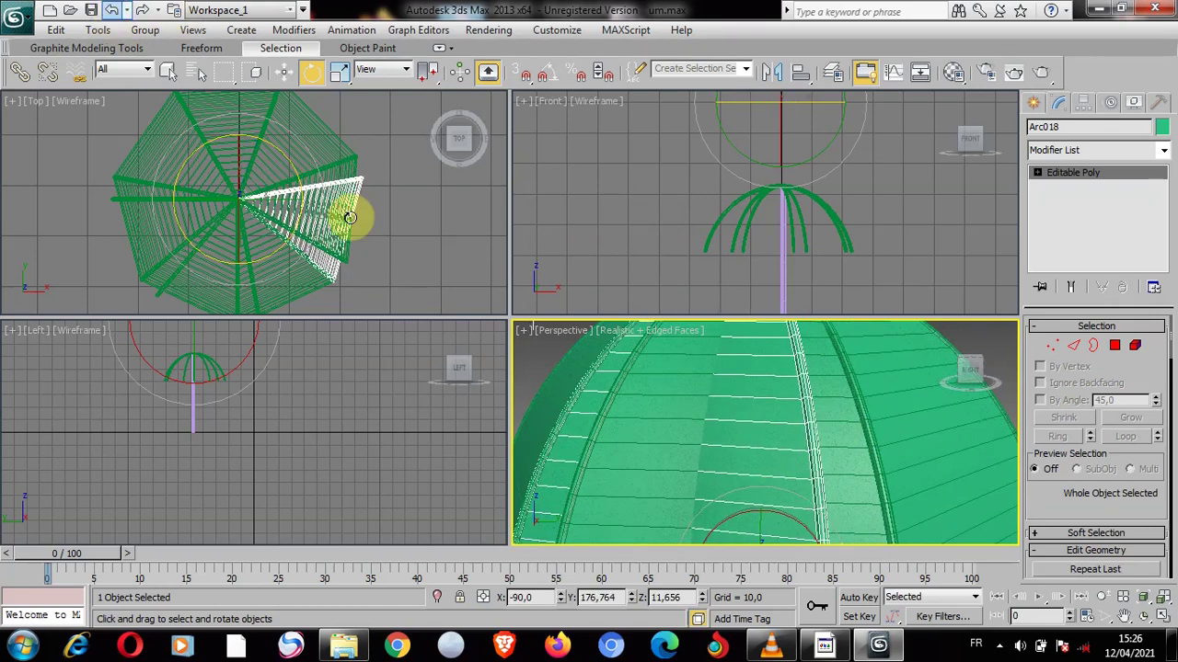
{"action": "left_click", "coordinate": [111, 11]}
{"action": "left_click", "coordinate": [111, 11]}
{"action": "left_click", "coordinate": [111, 11]}
{"action": "left_click", "coordinate": [111, 11]}
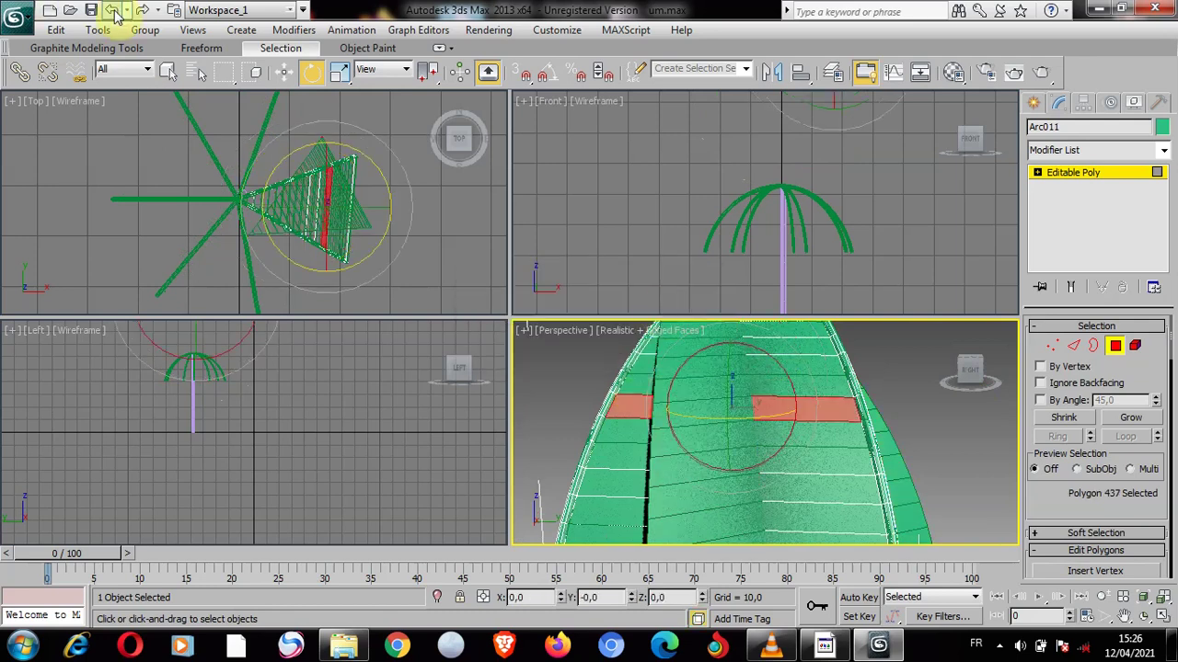
{"action": "left_click", "coordinate": [114, 13]}
{"action": "left_click", "coordinate": [114, 13]}
Try a rotated ring of six copies of the canopy panel, about 50 degrees apart, and undo it
{"action": "right_click", "coordinate": [269, 265]}
{"action": "mouse_move", "coordinate": [270, 254]}
{"action": "left_mouse_down", "text": "shift"}
{"action": "mouse_move", "coordinate": [307, 162]}
{"action": "mouse_move", "coordinate": [310, 173]}
{"action": "left_mouse_up", "text": "shift"}
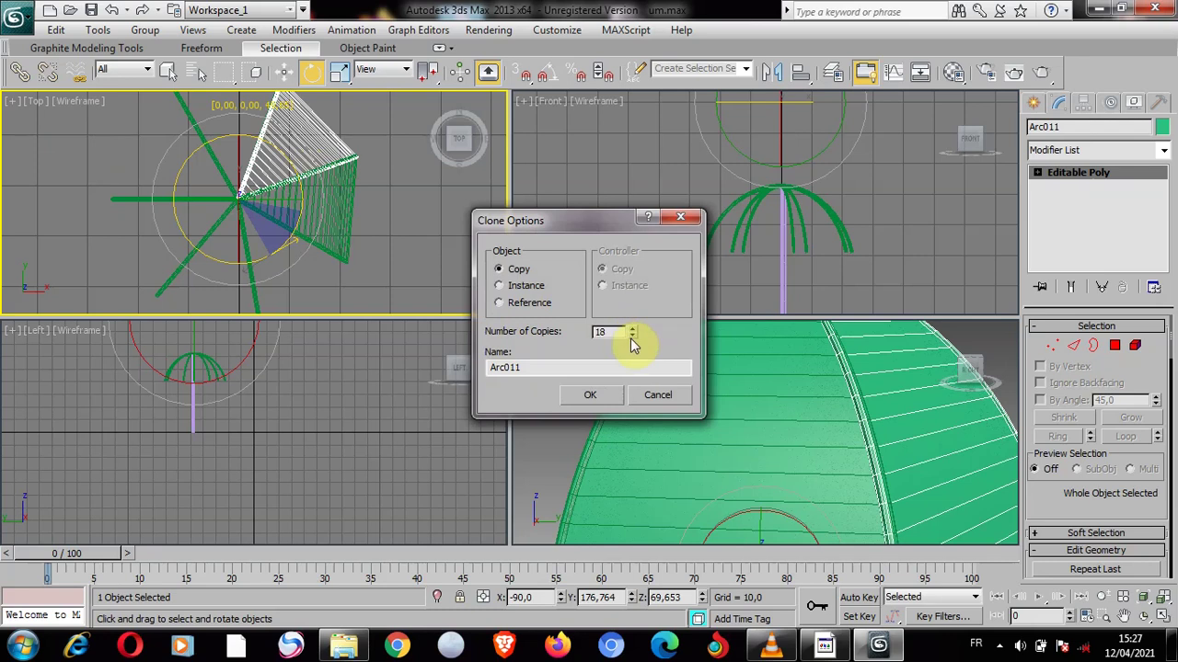
{"action": "left_click", "coordinate": [590, 395]}
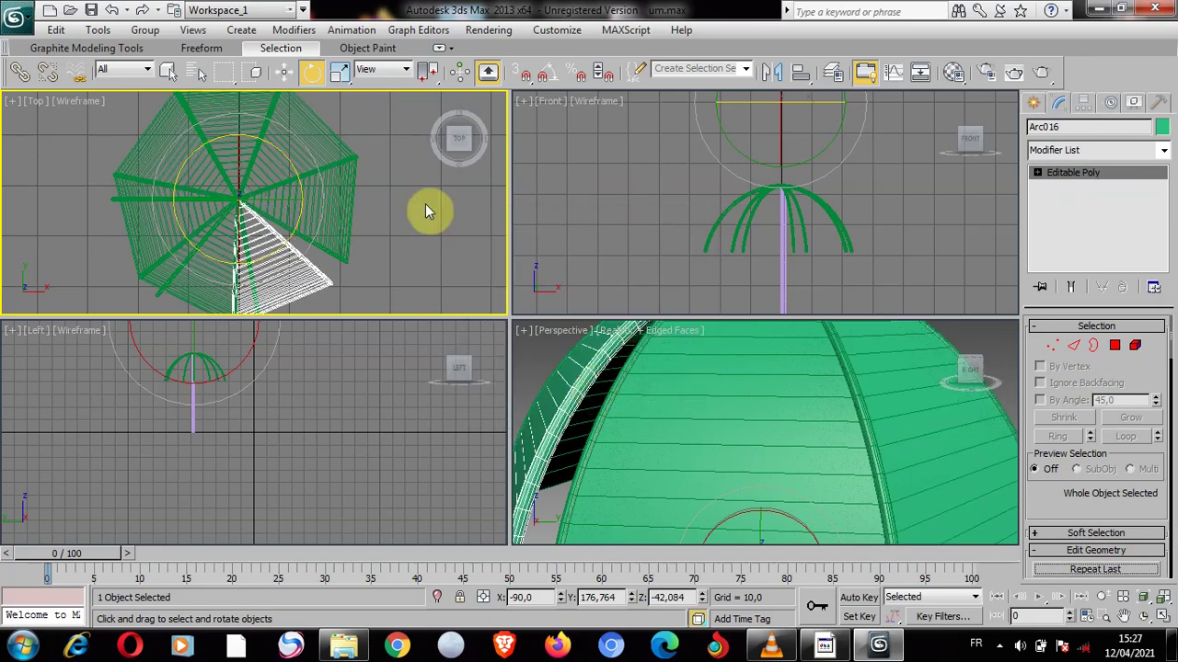
{"action": "left_click", "coordinate": [114, 9]}
Rotate the canopy panel about 50 degrees around the pole in the top view, making 7 copies
{"action": "left_click_drag", "start_coordinate": [289, 231], "coordinate": [320, 158]}
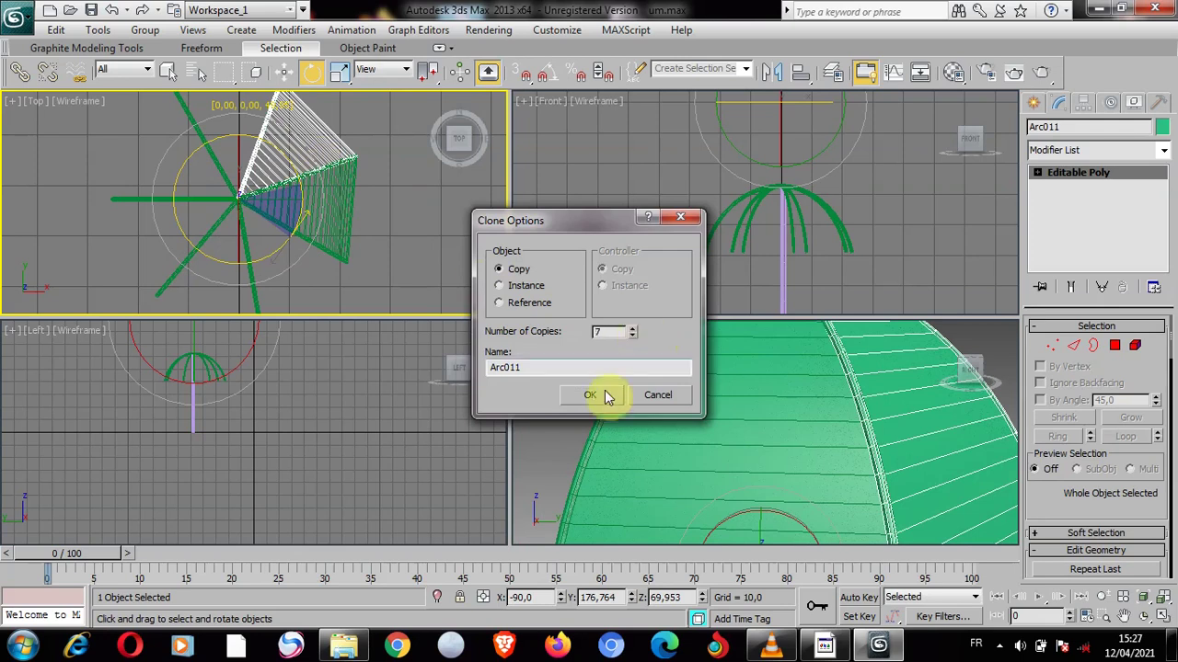
{"action": "left_click", "coordinate": [603, 394]}
{"action": "scroll", "coordinate": [868, 414], "scroll_direction": "up", "scroll_amount": 3}
{"action": "key", "text": "alt+w"}
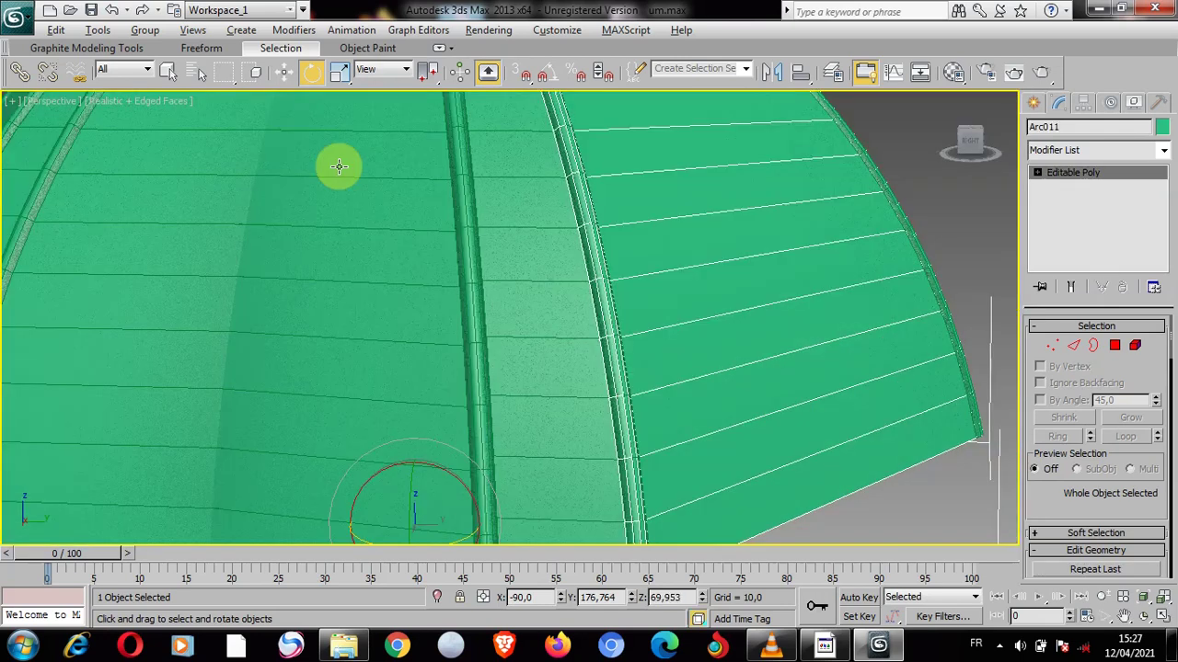
Delete the last canopy panel copy, which overlaps its neighbours
{"action": "scroll", "coordinate": [581, 357], "scroll_direction": "up", "scroll_amount": 5}
{"action": "scroll", "coordinate": [582, 356], "scroll_direction": "down", "scroll_amount": 6}
{"action": "left_click", "coordinate": [432, 327]}
{"action": "middle_click_drag", "start_coordinate": [512, 311], "coordinate": [534, 296]}
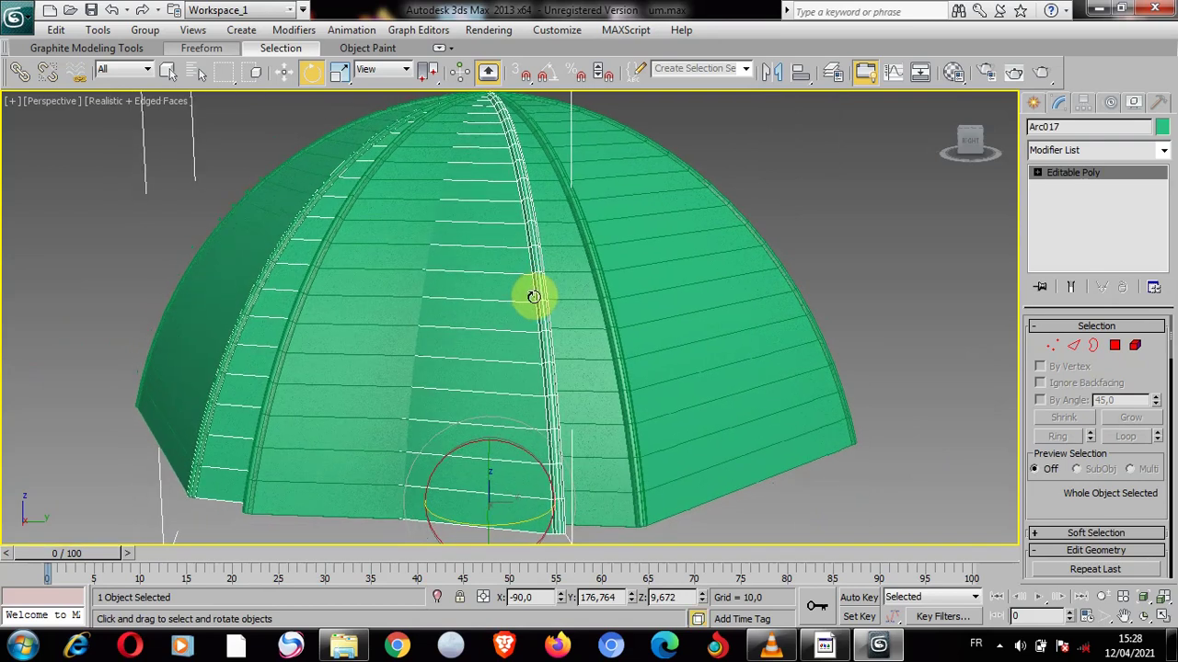
{"action": "left_click", "coordinate": [261, 318]}
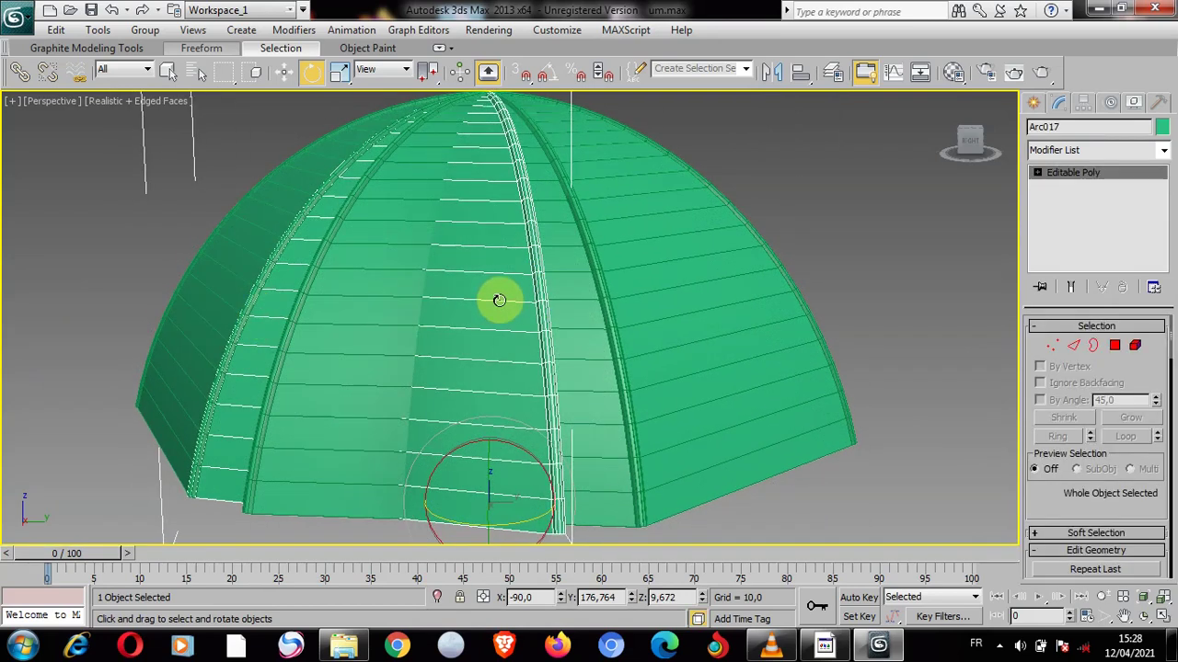
{"action": "key", "text": "Delete"}
{"action": "middle_click_drag", "start_coordinate": [499, 323], "coordinate": [531, 505], "text": "alt"}
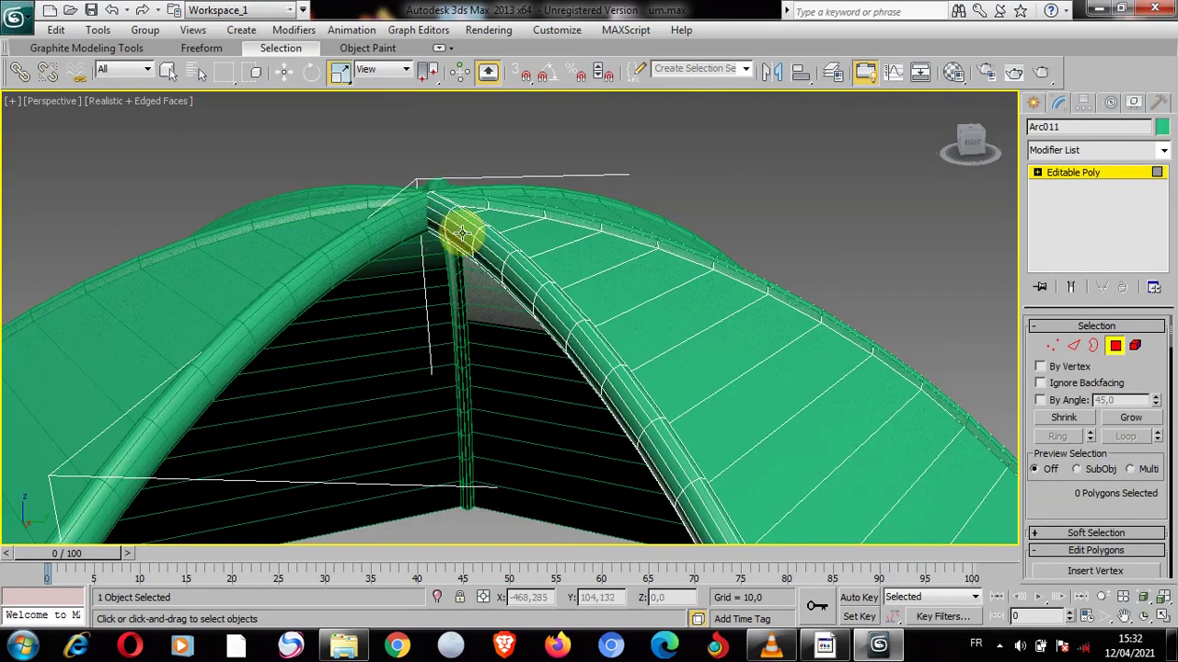
{"action": "key", "text": "5"}
{"action": "left_click", "coordinate": [591, 339]}
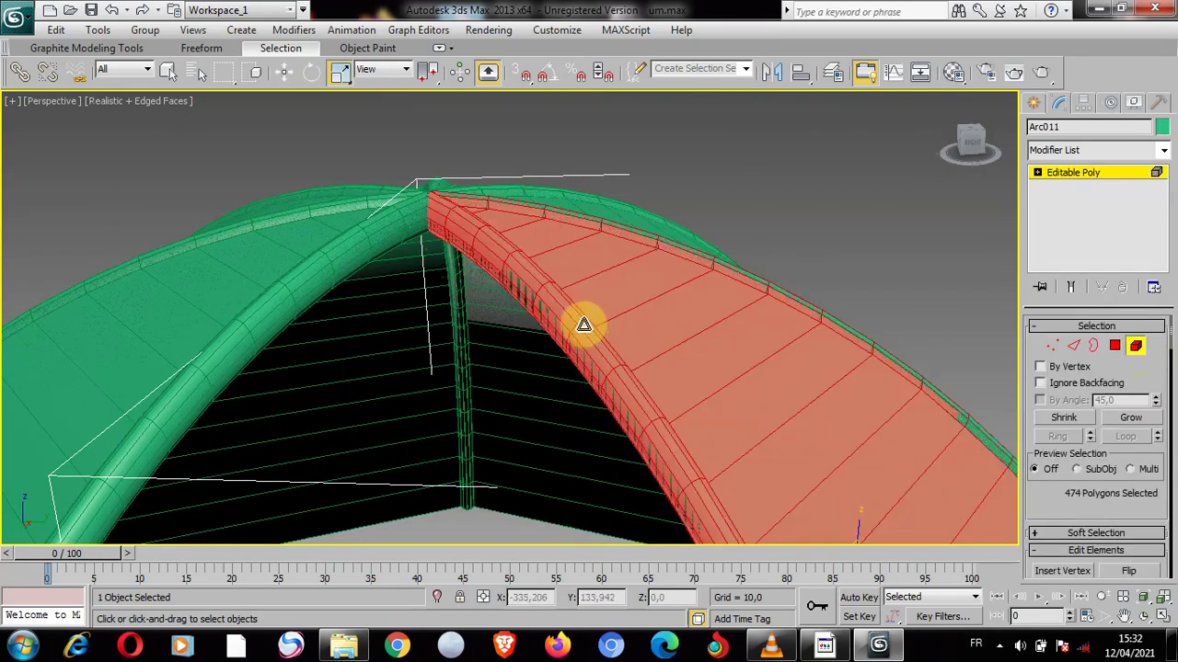
{"action": "left_click", "coordinate": [293, 289]}
{"action": "middle_click_drag", "start_coordinate": [494, 329], "coordinate": [296, 254]}
{"action": "left_click", "coordinate": [463, 417]}
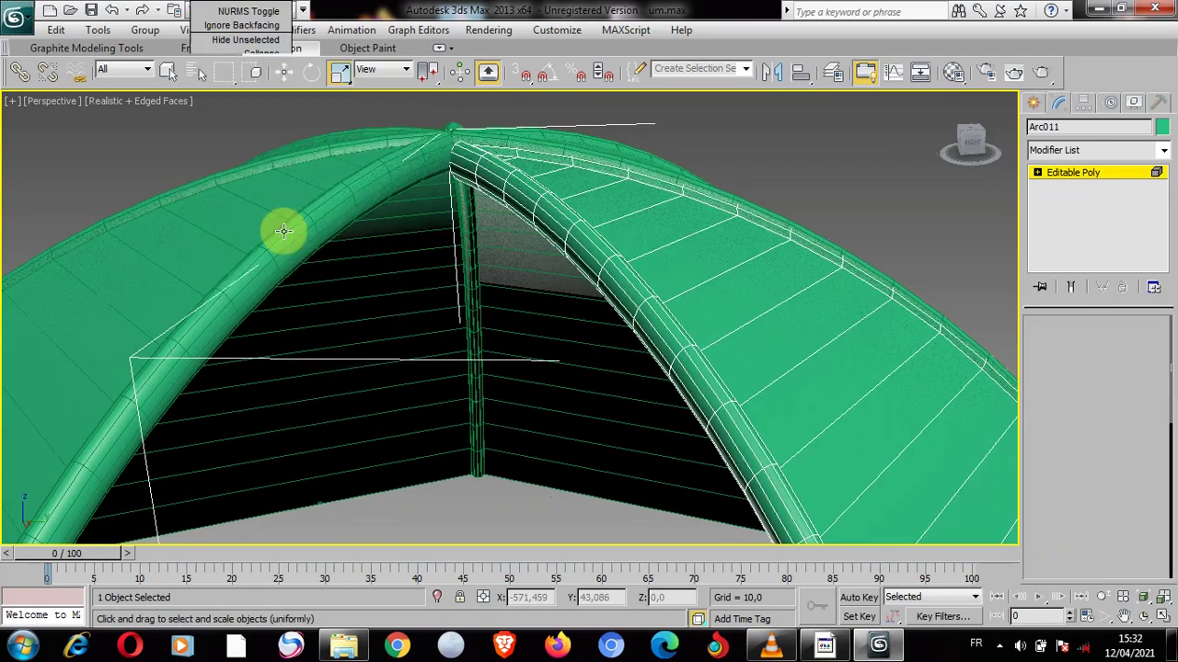
Select the canopy panel on the left of the open gap and attach Arc014 to it
{"action": "right_click", "coordinate": [281, 219]}
{"action": "left_click", "coordinate": [315, 271]}
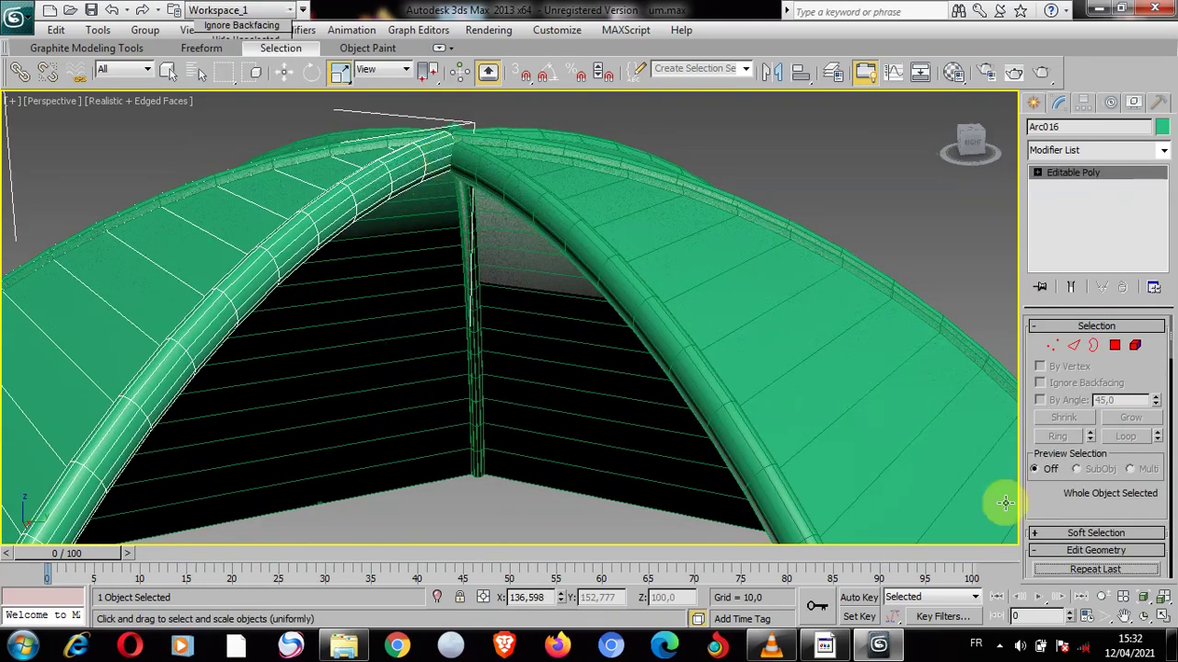
{"action": "scroll", "coordinate": [1061, 478], "scroll_direction": "down", "scroll_amount": 5}
{"action": "left_click", "coordinate": [1086, 496]}
{"action": "left_click", "coordinate": [111, 410]}
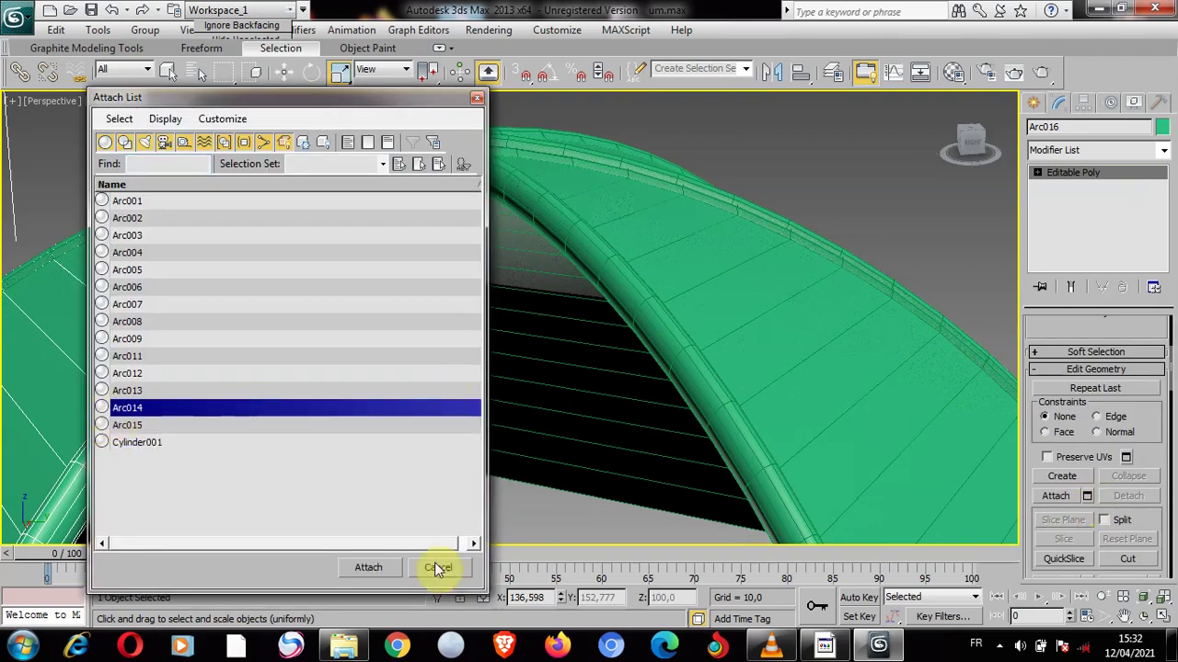
{"action": "left_click", "coordinate": [368, 566]}
Attach two more canopy panels from the list to the same object so both sides of the gap belong to it
{"action": "right_click", "coordinate": [269, 213]}
{"action": "left_click", "coordinate": [1051, 509]}
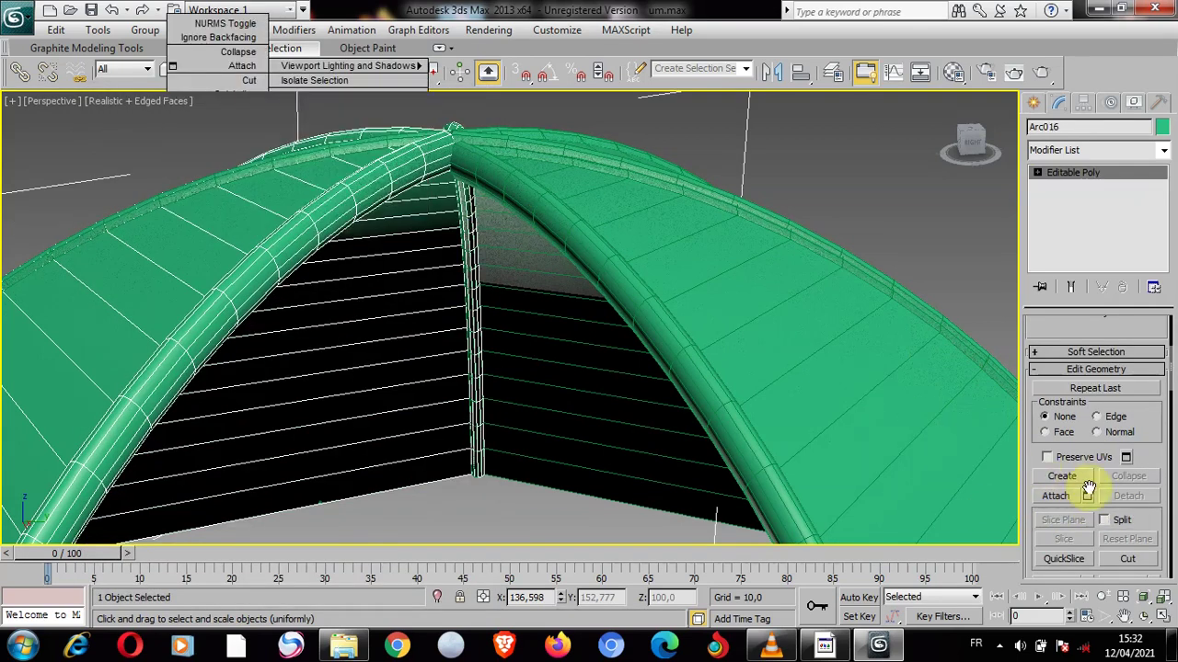
{"action": "left_click", "coordinate": [1086, 496]}
{"action": "left_click", "coordinate": [110, 393]}
{"action": "left_click", "coordinate": [368, 566]}
{"action": "left_click", "coordinate": [1086, 496]}
{"action": "left_click", "coordinate": [120, 395]}
{"action": "left_click", "coordinate": [368, 567]}
Start a polygon selection on the gap-facing side of the right rib, working down from the apex
{"action": "scroll", "coordinate": [1128, 355], "scroll_direction": "up", "scroll_amount": 3}
{"action": "left_click", "coordinate": [1115, 345]}
{"action": "left_click", "coordinate": [466, 167]}
{"action": "left_click", "coordinate": [468, 137], "text": "ctrl"}
{"action": "key", "text": "ctrl+z"}
{"action": "left_click", "coordinate": [464, 171], "text": "ctrl"}
{"action": "left_click", "coordinate": [479, 179], "text": "ctrl"}
{"action": "left_click", "coordinate": [490, 188], "text": "ctrl"}
{"action": "left_click", "coordinate": [513, 204], "text": "ctrl"}
{"action": "left_click", "coordinate": [541, 234], "text": "ctrl"}
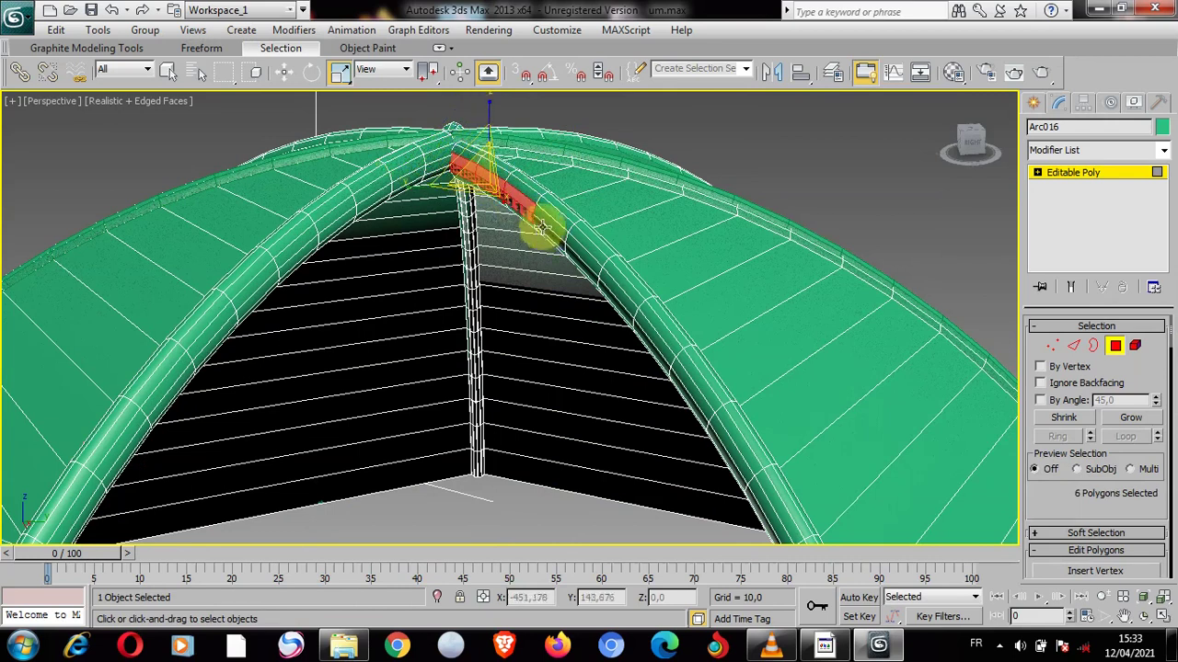
{"action": "left_click", "coordinate": [561, 241], "text": "ctrl"}
{"action": "left_click", "coordinate": [580, 250], "text": "ctrl"}
{"action": "left_click", "coordinate": [575, 256], "text": "ctrl"}
Extend the selection of gap-facing polygons through the middle of the right rib
{"action": "middle_click_drag", "start_coordinate": [570, 255], "coordinate": [528, 221]}
{"action": "left_click", "coordinate": [540, 223], "text": "ctrl"}
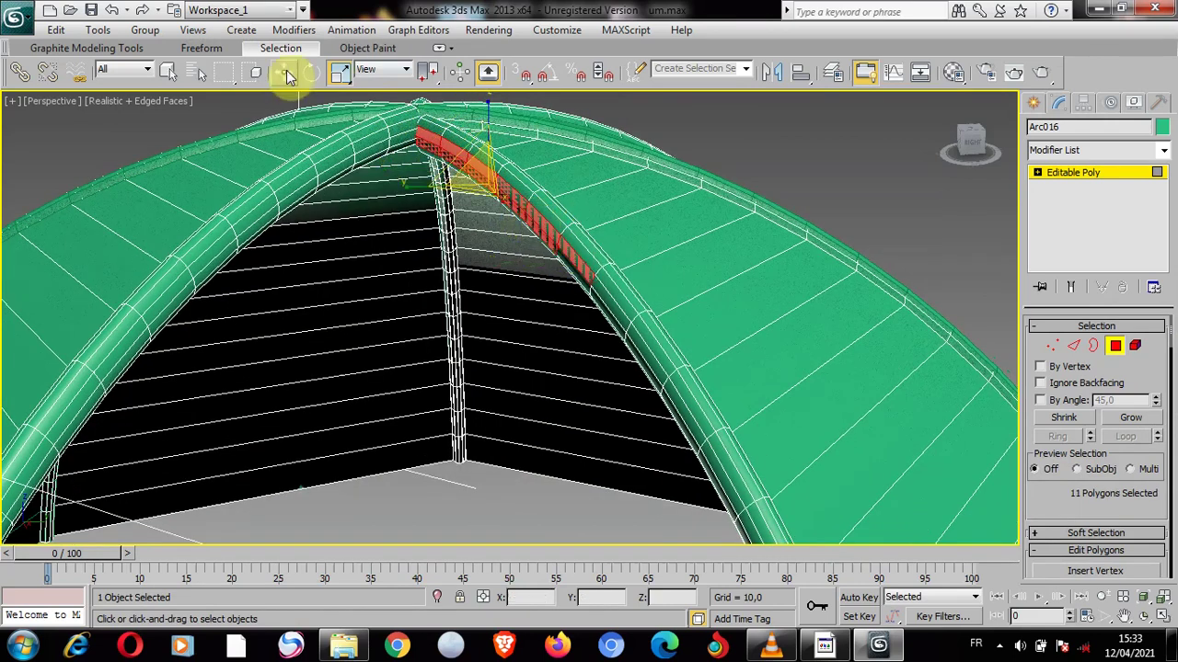
{"action": "left_click", "coordinate": [607, 318], "text": "ctrl"}
{"action": "left_click", "coordinate": [610, 310], "text": "ctrl"}
{"action": "left_click", "coordinate": [653, 373], "text": "ctrl"}
{"action": "left_click", "coordinate": [676, 409], "text": "ctrl"}
{"action": "middle_click_drag", "start_coordinate": [678, 413], "coordinate": [636, 344]}
{"action": "left_click", "coordinate": [507, 120], "text": "ctrl"}
{"action": "left_click", "coordinate": [546, 204], "text": "ctrl"}
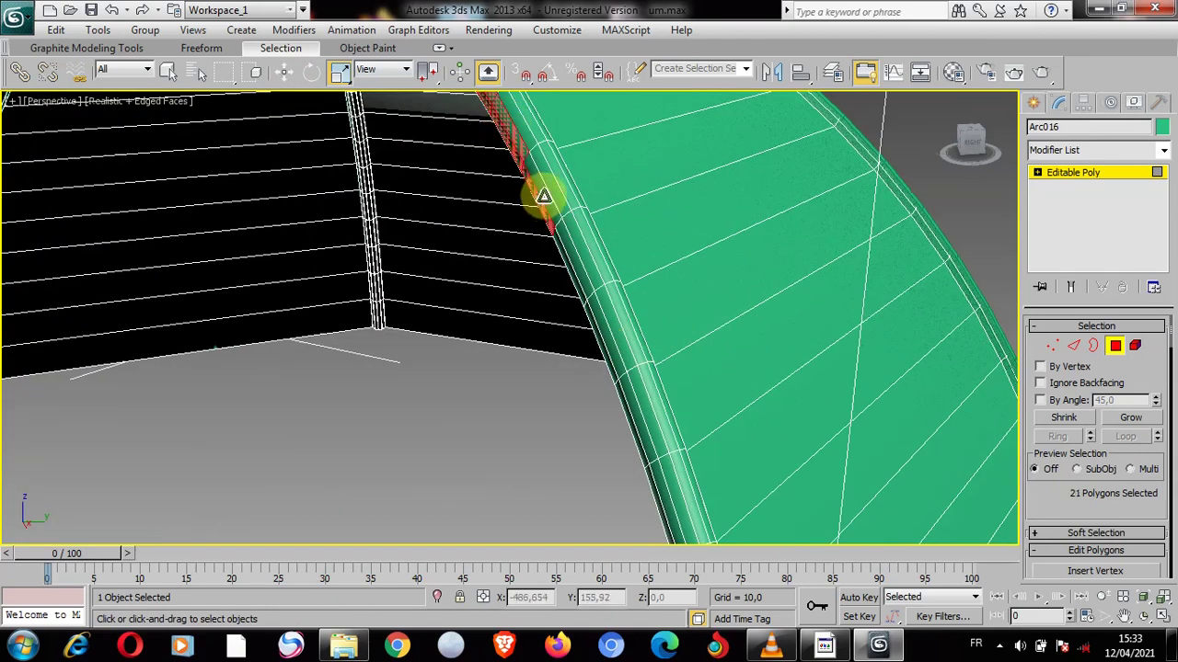
{"action": "left_click", "coordinate": [542, 197], "text": "ctrl"}
{"action": "left_click", "coordinate": [566, 261], "text": "ctrl"}
{"action": "left_click", "coordinate": [608, 342], "text": "ctrl"}
Add the next gap-facing polygons along the lower part of the right rib
{"action": "middle_click_drag", "start_coordinate": [644, 414], "coordinate": [602, 368]}
{"action": "left_click", "coordinate": [517, 297], "text": "ctrl"}
{"action": "left_click", "coordinate": [518, 294], "text": "ctrl"}
{"action": "left_click", "coordinate": [530, 349], "text": "ctrl"}
{"action": "left_click", "coordinate": [544, 363], "text": "ctrl"}
{"action": "left_click", "coordinate": [564, 460], "text": "ctrl"}
{"action": "middle_click_drag", "start_coordinate": [565, 452], "coordinate": [588, 357]}
Complete the row of gap-facing polygons on the right rib down to its tip
{"action": "left_click", "coordinate": [580, 175], "text": "ctrl"}
{"action": "left_click", "coordinate": [594, 218], "text": "ctrl"}
{"action": "left_click", "coordinate": [603, 257], "text": "ctrl"}
{"action": "left_click", "coordinate": [609, 296], "text": "ctrl"}
{"action": "left_click", "coordinate": [615, 341], "text": "ctrl"}
{"action": "left_click", "coordinate": [626, 395], "text": "ctrl"}
{"action": "left_click", "coordinate": [636, 448], "text": "ctrl"}
{"action": "left_click", "coordinate": [631, 441], "text": "ctrl"}
{"action": "left_click", "coordinate": [638, 493], "text": "ctrl"}
{"action": "middle_click_drag", "start_coordinate": [637, 503], "coordinate": [622, 392]}
{"action": "left_click", "coordinate": [583, 289], "text": "ctrl"}
{"action": "left_click", "coordinate": [585, 333], "text": "ctrl"}
{"action": "middle_click_drag", "start_coordinate": [523, 302], "coordinate": [491, 490]}
{"action": "left_click", "coordinate": [409, 142], "text": "ctrl"}
{"action": "left_click", "coordinate": [401, 136], "text": "ctrl"}
{"action": "middle_click_drag", "start_coordinate": [402, 137], "coordinate": [418, 192]}
{"action": "left_click", "coordinate": [520, 240]}
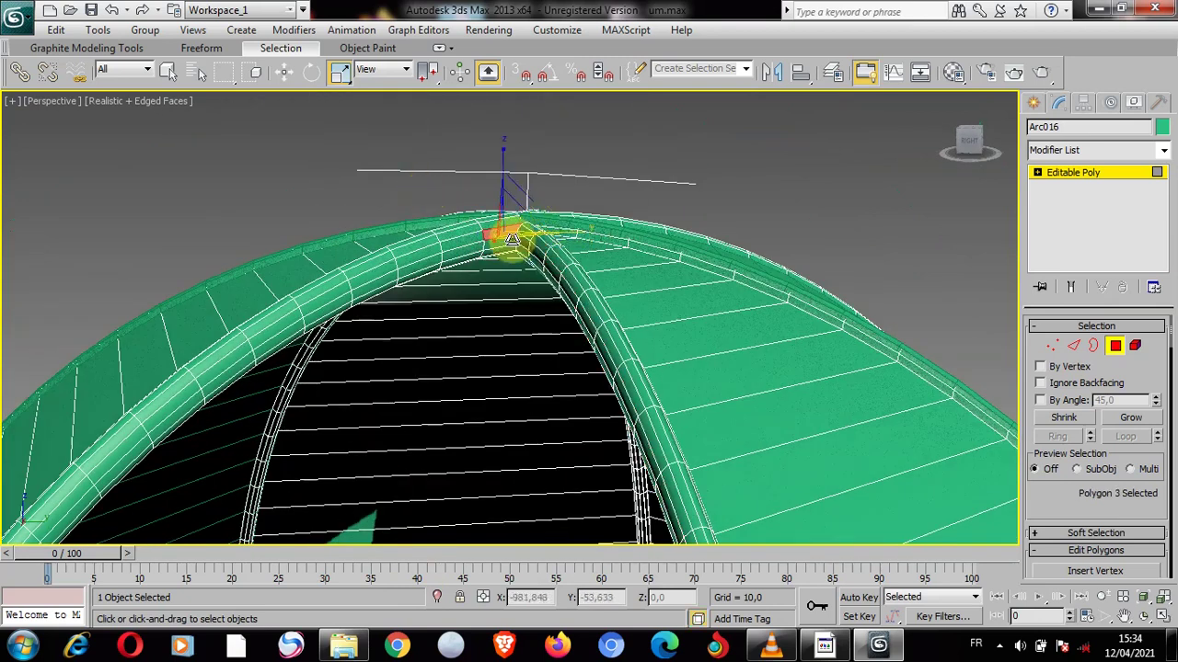
{"action": "middle_click_drag", "start_coordinate": [514, 255], "coordinate": [547, 197], "text": "alt"}
{"action": "left_click", "coordinate": [701, 218]}
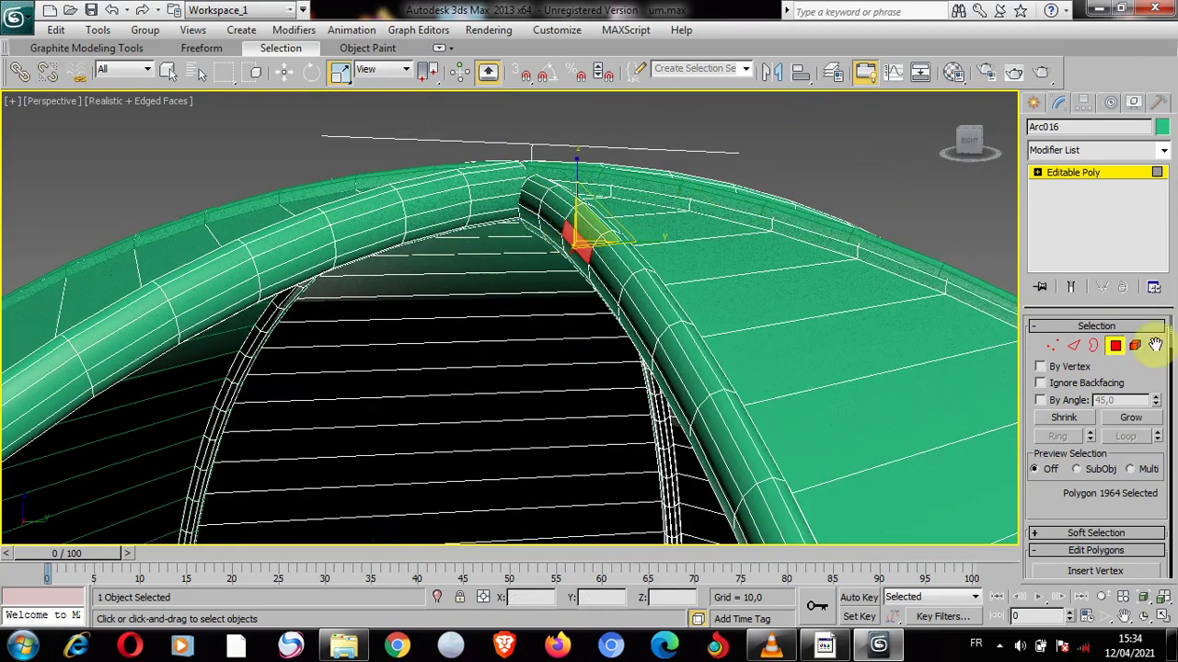
Select the whole panel element beside the gap and move it so its rib meets the neighbouring rib at the apex
{"action": "key", "text": "5"}
{"action": "left_click", "coordinate": [628, 260]}
{"action": "key", "text": "w"}
{"action": "scroll", "coordinate": [568, 412], "scroll_direction": "down", "scroll_amount": 5}
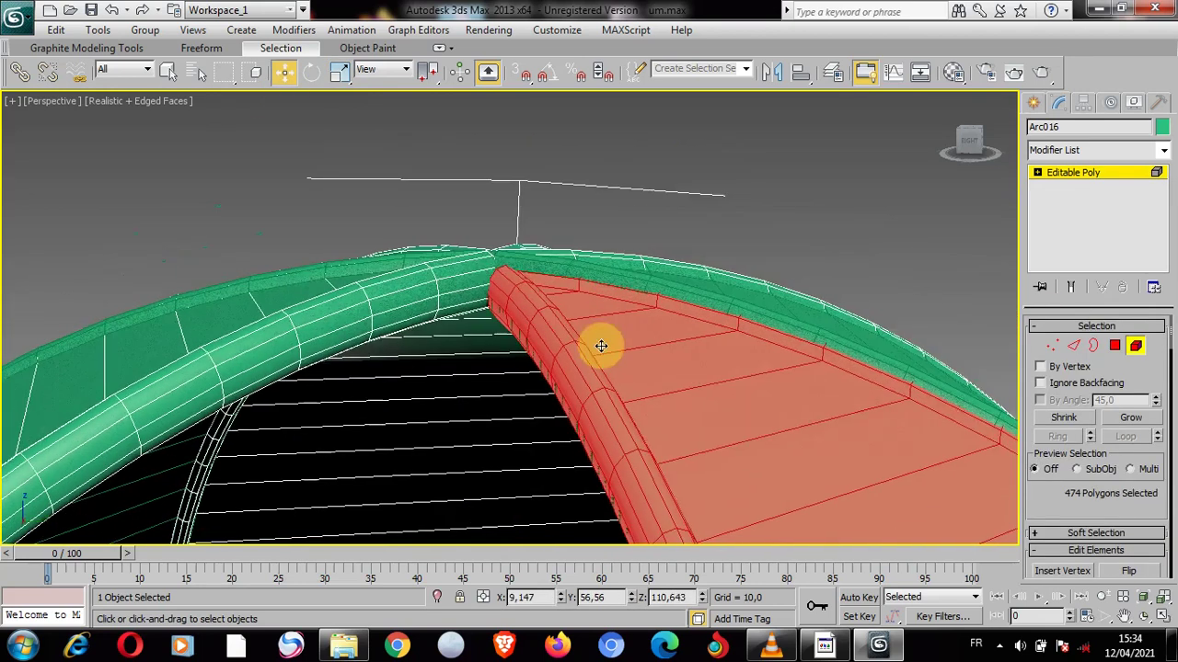
{"action": "left_click_drag", "start_coordinate": [634, 402], "coordinate": [640, 396]}
{"action": "middle_click_drag", "start_coordinate": [640, 396], "coordinate": [549, 330], "text": "alt"}
{"action": "scroll", "coordinate": [661, 385], "scroll_direction": "down", "scroll_amount": 2}
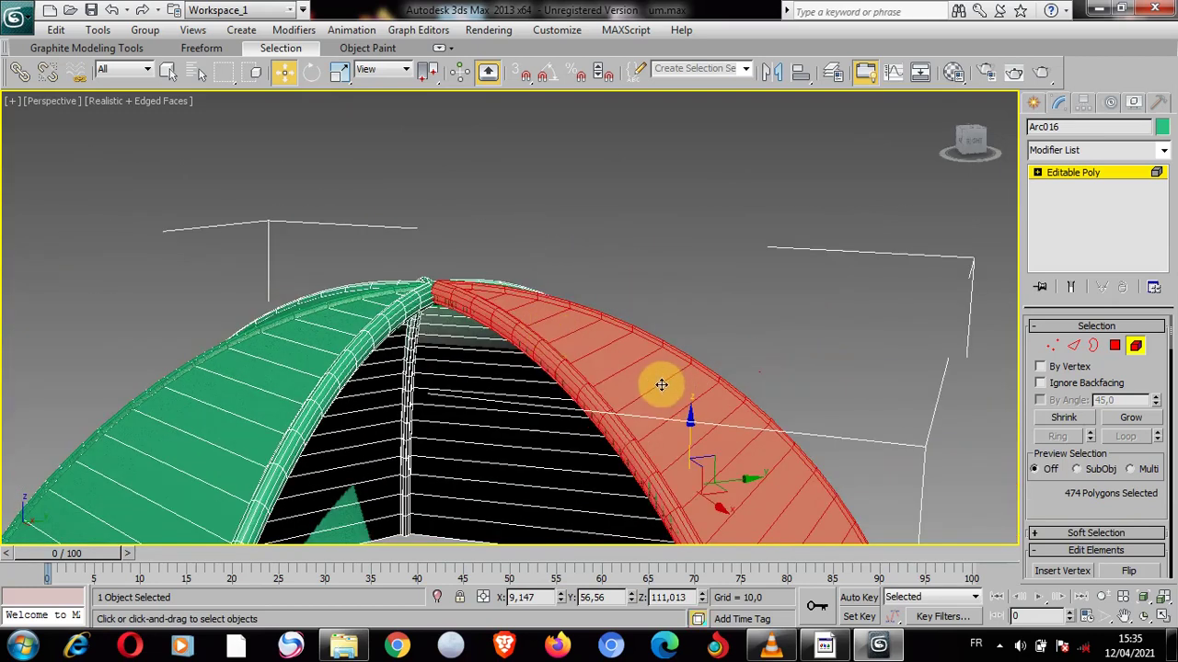
{"action": "left_click_drag", "start_coordinate": [690, 446], "coordinate": [697, 450]}
{"action": "scroll", "coordinate": [626, 368], "scroll_direction": "up", "scroll_amount": 3}
{"action": "left_click", "coordinate": [316, 219]}
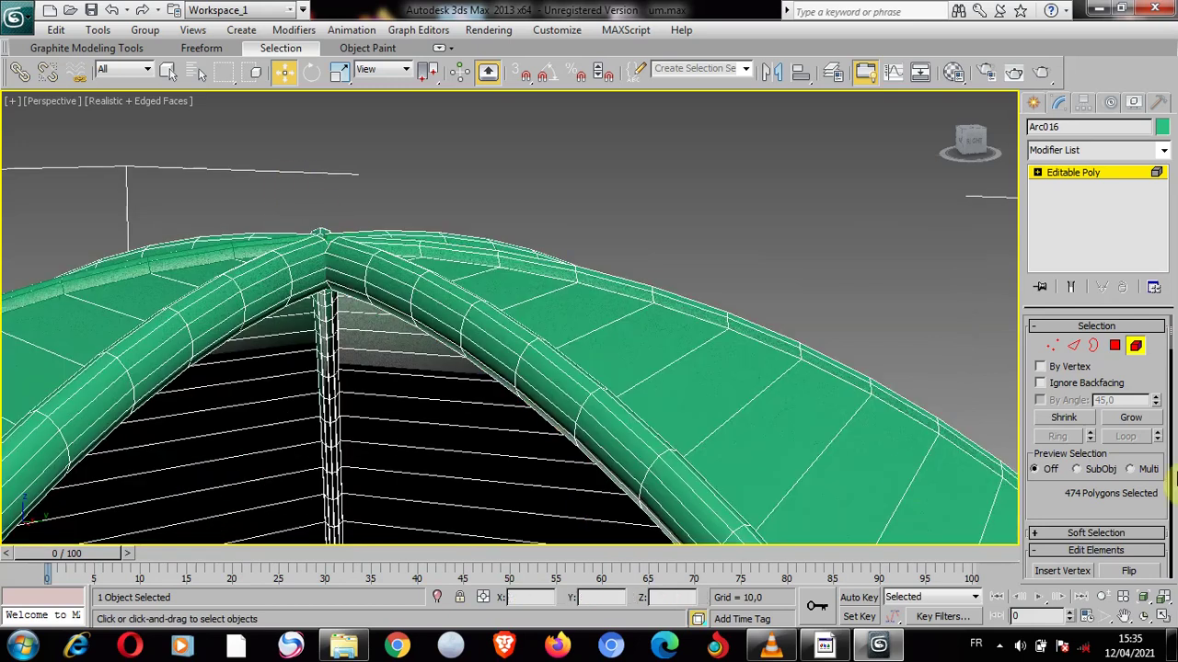
Start a new polygon selection on the gap-facing side of the right rib, covering its first segments from the apex
{"action": "left_click", "coordinate": [1111, 346]}
{"action": "left_click", "coordinate": [345, 268]}
{"action": "left_click", "coordinate": [442, 329], "text": "ctrl"}
{"action": "left_click", "coordinate": [483, 359], "text": "ctrl"}
{"action": "left_click", "coordinate": [500, 353], "text": "ctrl"}
{"action": "left_click", "coordinate": [540, 403], "text": "ctrl"}
{"action": "left_click", "coordinate": [543, 386], "text": "ctrl"}
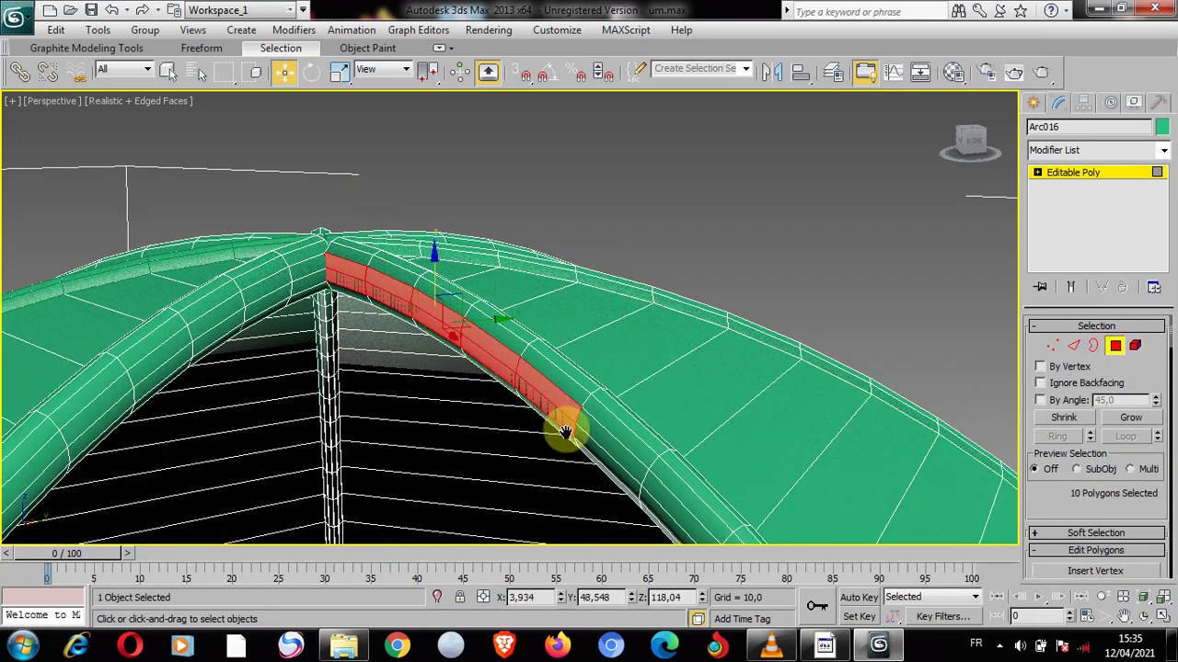
Add the next gap-facing polygon pairs on the upper part of the right rib
{"action": "middle_click_drag", "start_coordinate": [579, 433], "coordinate": [544, 401]}
{"action": "left_click", "coordinate": [522, 326], "text": "ctrl"}
{"action": "left_click", "coordinate": [572, 381], "text": "ctrl"}
{"action": "left_click", "coordinate": [583, 370], "text": "ctrl"}
{"action": "left_click", "coordinate": [638, 468], "text": "ctrl"}
{"action": "left_click", "coordinate": [657, 454], "text": "ctrl"}
Continue the gap-facing polygon selection down the upper-middle part of the right rib
{"action": "middle_click_drag", "start_coordinate": [710, 499], "coordinate": [399, 122]}
{"action": "left_click", "coordinate": [409, 139], "text": "ctrl"}
{"action": "left_click", "coordinate": [432, 155], "text": "ctrl"}
{"action": "left_click", "coordinate": [461, 212], "text": "ctrl"}
{"action": "left_click", "coordinate": [521, 307], "text": "ctrl"}
{"action": "left_click", "coordinate": [553, 314], "text": "ctrl"}
{"action": "left_click", "coordinate": [592, 404], "text": "ctrl"}
{"action": "left_click", "coordinate": [618, 418], "text": "ctrl"}
Add the gap-facing polygons along the lower-middle part of the right rib to the selection
{"action": "middle_click_drag", "start_coordinate": [618, 460], "coordinate": [506, 193]}
{"action": "left_click", "coordinate": [525, 175], "text": "ctrl"}
{"action": "left_click", "coordinate": [573, 289], "text": "ctrl"}
{"action": "left_click", "coordinate": [630, 427], "text": "ctrl"}
{"action": "left_click", "coordinate": [664, 465], "text": "ctrl"}
{"action": "middle_click_drag", "start_coordinate": [661, 506], "coordinate": [447, 276]}
{"action": "left_click", "coordinate": [460, 386], "text": "ctrl"}
{"action": "left_click", "coordinate": [480, 404], "text": "ctrl"}
Extend the gap-facing polygon selection through the lower segments of the right rib
{"action": "middle_click_drag", "start_coordinate": [521, 497], "coordinate": [428, 316]}
{"action": "left_click", "coordinate": [411, 322], "text": "ctrl"}
{"action": "left_click", "coordinate": [397, 330], "text": "ctrl"}
{"action": "left_click", "coordinate": [419, 408], "text": "ctrl"}
{"action": "left_click", "coordinate": [439, 423], "text": "ctrl"}
{"action": "middle_click_drag", "start_coordinate": [444, 479], "coordinate": [423, 344]}
{"action": "left_click", "coordinate": [447, 326], "text": "ctrl"}
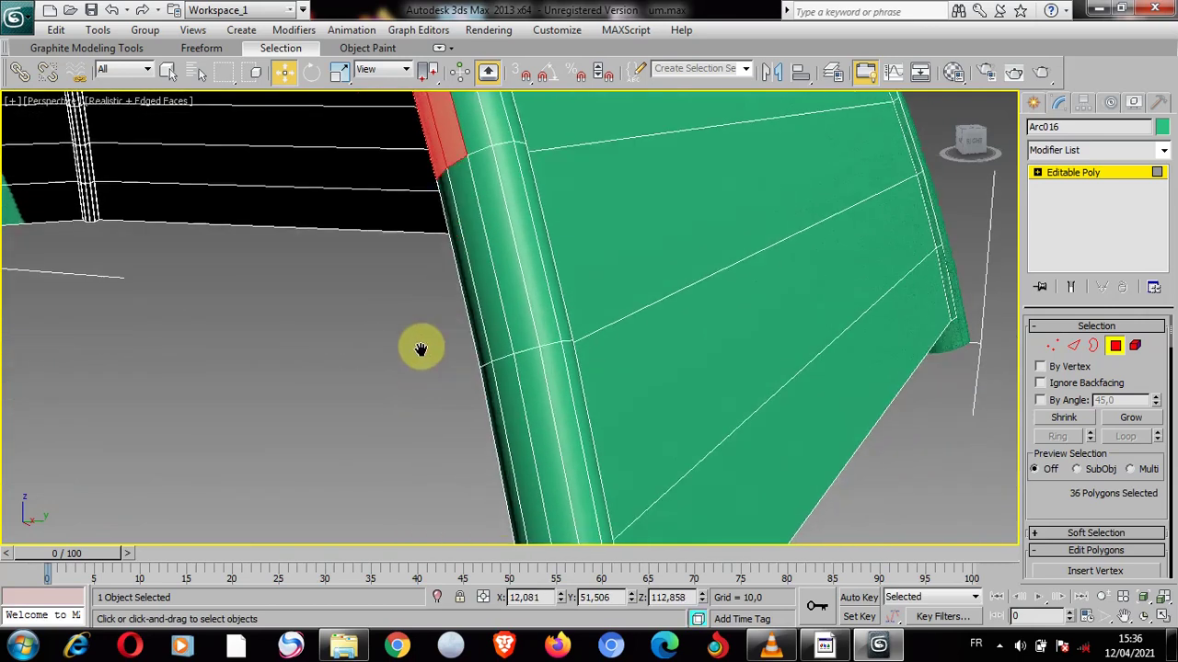
Add the last gap-facing polygons at the tip of the right rib
{"action": "left_click", "coordinate": [468, 366], "text": "ctrl"}
{"action": "middle_click_drag", "start_coordinate": [504, 532], "coordinate": [483, 499]}
{"action": "left_click", "coordinate": [437, 276], "text": "ctrl"}
{"action": "left_click", "coordinate": [457, 282], "text": "ctrl"}
{"action": "left_click", "coordinate": [451, 377], "text": "ctrl"}
{"action": "left_click", "coordinate": [467, 404], "text": "ctrl"}
Add the gap-facing polygons on the first segments of the left rib, starting at the apex
{"action": "middle_click_drag", "start_coordinate": [432, 377], "coordinate": [533, 242]}
{"action": "scroll", "coordinate": [533, 242], "scroll_direction": "up", "scroll_amount": 2}
{"action": "key", "text": "z"}
{"action": "scroll", "coordinate": [397, 271], "scroll_direction": "up", "scroll_amount": 4}
{"action": "middle_click_drag", "start_coordinate": [231, 184], "coordinate": [331, 345]}
{"action": "left_click", "coordinate": [298, 160], "text": "ctrl"}
{"action": "left_click", "coordinate": [299, 181], "text": "ctrl"}
{"action": "left_click", "coordinate": [234, 183], "text": "ctrl"}
{"action": "left_click", "coordinate": [241, 204], "text": "ctrl"}
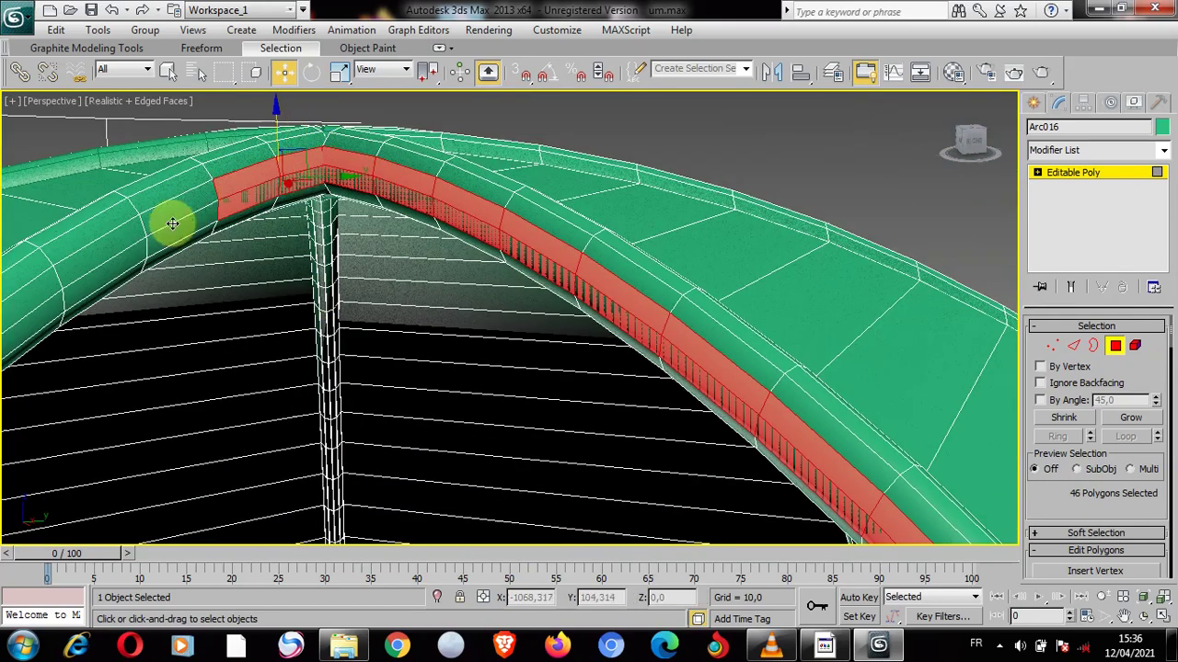
{"action": "left_click", "coordinate": [174, 211], "text": "ctrl"}
{"action": "left_click", "coordinate": [181, 230], "text": "ctrl"}
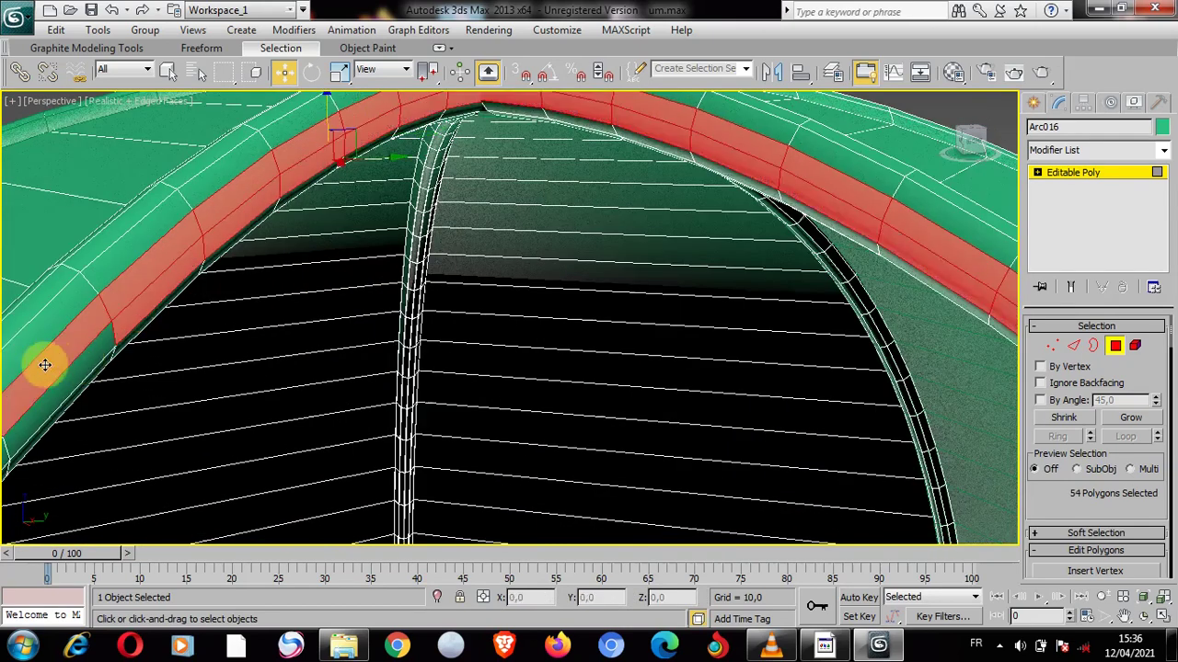
Extend the selection with the gap-facing polygons along the upper part of the left rib
{"action": "left_click", "coordinate": [82, 362], "text": "ctrl"}
{"action": "left_click", "coordinate": [61, 386], "text": "ctrl"}
{"action": "middle_click_drag", "start_coordinate": [60, 386], "coordinate": [224, 231]}
{"action": "left_click", "coordinate": [223, 231], "text": "ctrl"}
{"action": "left_click", "coordinate": [234, 276], "text": "ctrl"}
{"action": "left_click", "coordinate": [156, 357], "text": "ctrl"}
{"action": "left_click", "coordinate": [188, 353], "text": "ctrl"}
Add the gap-facing polygon pairs through the middle of the left rib
{"action": "middle_click_drag", "start_coordinate": [124, 441], "coordinate": [170, 419]}
{"action": "left_click", "coordinate": [171, 427], "text": "ctrl"}
{"action": "left_click", "coordinate": [118, 501], "text": "ctrl"}
{"action": "middle_click_drag", "start_coordinate": [103, 521], "coordinate": [155, 405]}
{"action": "left_click", "coordinate": [425, 401], "text": "ctrl"}
{"action": "left_click", "coordinate": [378, 478], "text": "ctrl"}
{"action": "middle_click_drag", "start_coordinate": [360, 507], "coordinate": [341, 404]}
{"action": "left_click", "coordinate": [276, 414], "text": "ctrl"}
{"action": "left_click", "coordinate": [242, 451], "text": "ctrl"}
Continue selecting gap-facing polygons along the lower-middle part of the left rib
{"action": "middle_click_drag", "start_coordinate": [244, 458], "coordinate": [263, 384]}
{"action": "left_click", "coordinate": [263, 383], "text": "ctrl"}
{"action": "left_click", "coordinate": [205, 450], "text": "ctrl"}
{"action": "middle_click_drag", "start_coordinate": [198, 493], "coordinate": [262, 354]}
{"action": "left_click", "coordinate": [226, 410], "text": "ctrl"}
{"action": "left_click", "coordinate": [184, 442], "text": "ctrl"}
{"action": "left_click", "coordinate": [134, 413], "text": "ctrl"}
{"action": "middle_click_drag", "start_coordinate": [128, 460], "coordinate": [144, 416]}
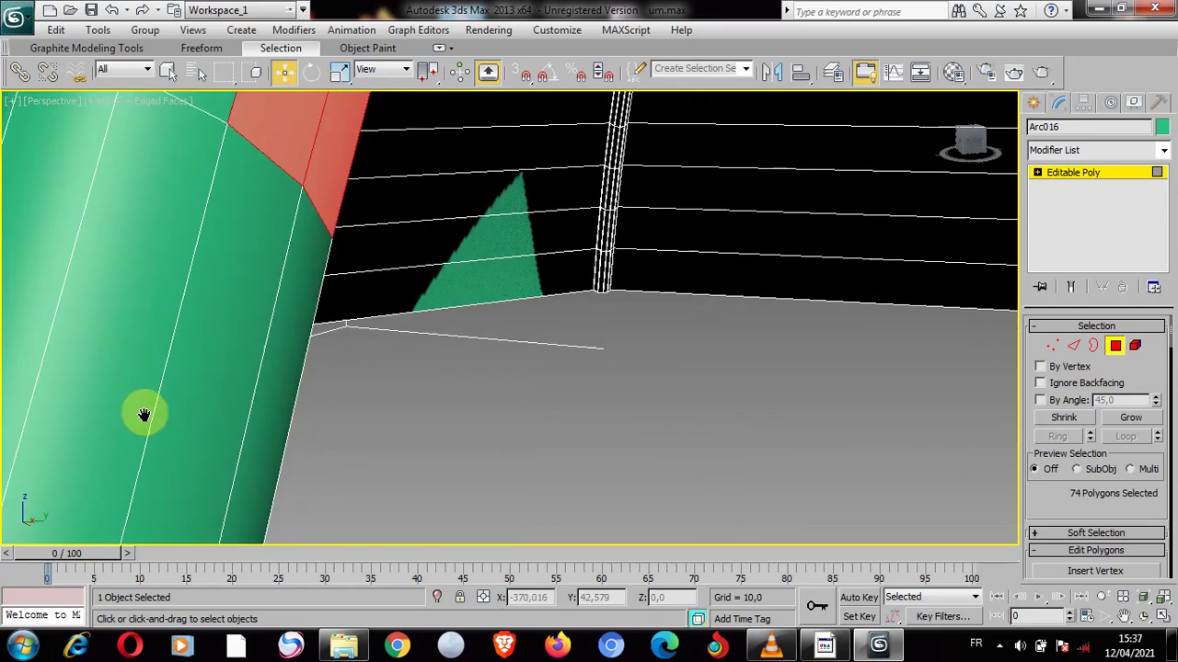
Add the gap-facing polygons on the lower segments of the left rib
{"action": "left_click", "coordinate": [220, 406], "text": "ctrl"}
{"action": "left_click", "coordinate": [299, 308], "text": "ctrl"}
{"action": "middle_click_drag", "start_coordinate": [360, 217], "coordinate": [350, 242]}
{"action": "middle_click_drag", "start_coordinate": [327, 336], "coordinate": [351, 254]}
{"action": "left_click", "coordinate": [230, 347], "text": "ctrl"}
{"action": "left_click", "coordinate": [289, 339], "text": "ctrl"}
Complete the left rib's row of gap-facing polygons down to its tip
{"action": "middle_click_drag", "start_coordinate": [262, 352], "coordinate": [281, 279]}
{"action": "left_click", "coordinate": [266, 336], "text": "ctrl"}
{"action": "left_click", "coordinate": [321, 339], "text": "ctrl"}
{"action": "middle_click_drag", "start_coordinate": [246, 331], "coordinate": [266, 228]}
{"action": "left_click", "coordinate": [266, 229], "text": "ctrl"}
Try to bridge the two selected rib polygon rows with the second twist value set to 34
{"action": "scroll", "coordinate": [252, 282], "scroll_direction": "down", "scroll_amount": 3}
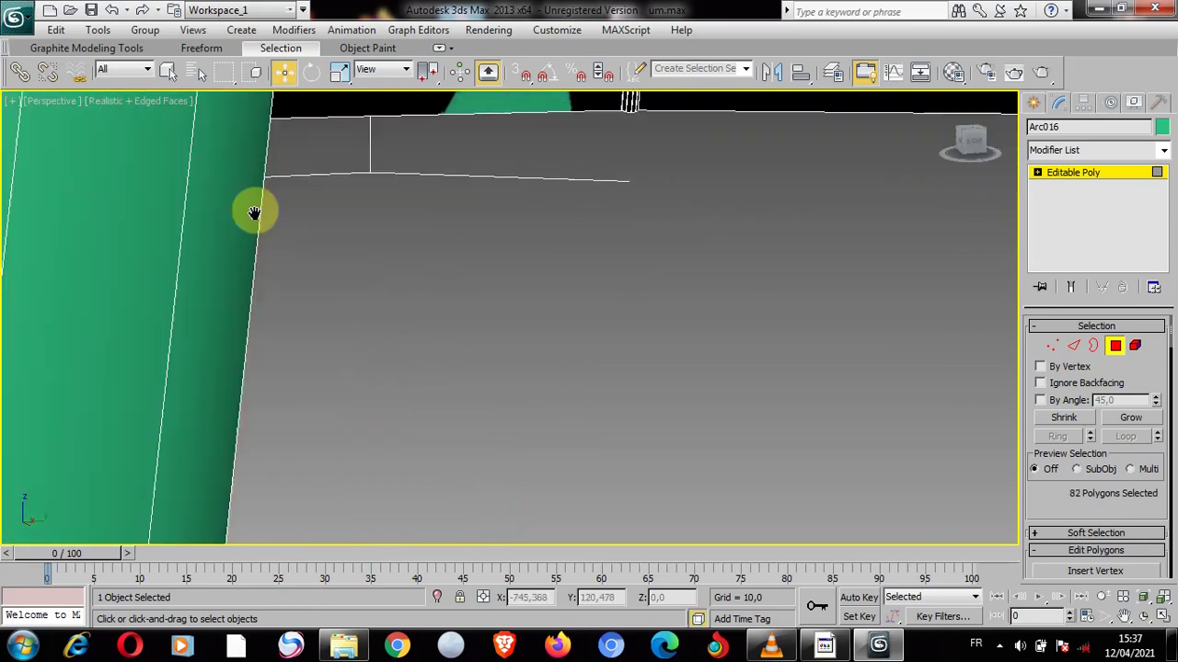
{"action": "scroll", "coordinate": [556, 350], "scroll_direction": "down", "scroll_amount": 3}
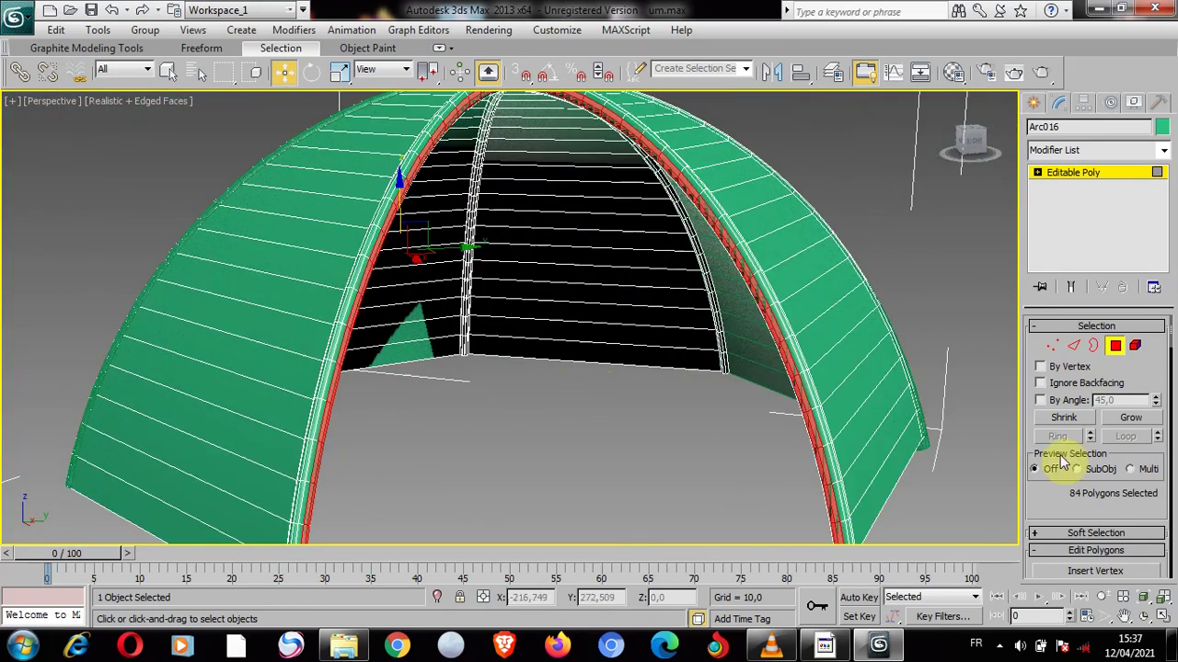
{"action": "scroll", "coordinate": [1052, 539], "scroll_direction": "down", "scroll_amount": 3}
{"action": "left_click", "coordinate": [1087, 526]}
{"action": "left_click", "coordinate": [596, 377]}
{"action": "left_click", "coordinate": [596, 378]}
{"action": "left_click", "coordinate": [596, 377]}
{"action": "left_click", "coordinate": [597, 377]}
{"action": "left_click_drag", "start_coordinate": [599, 385], "coordinate": [597, 375]}
{"action": "left_click", "coordinate": [826, 436]}
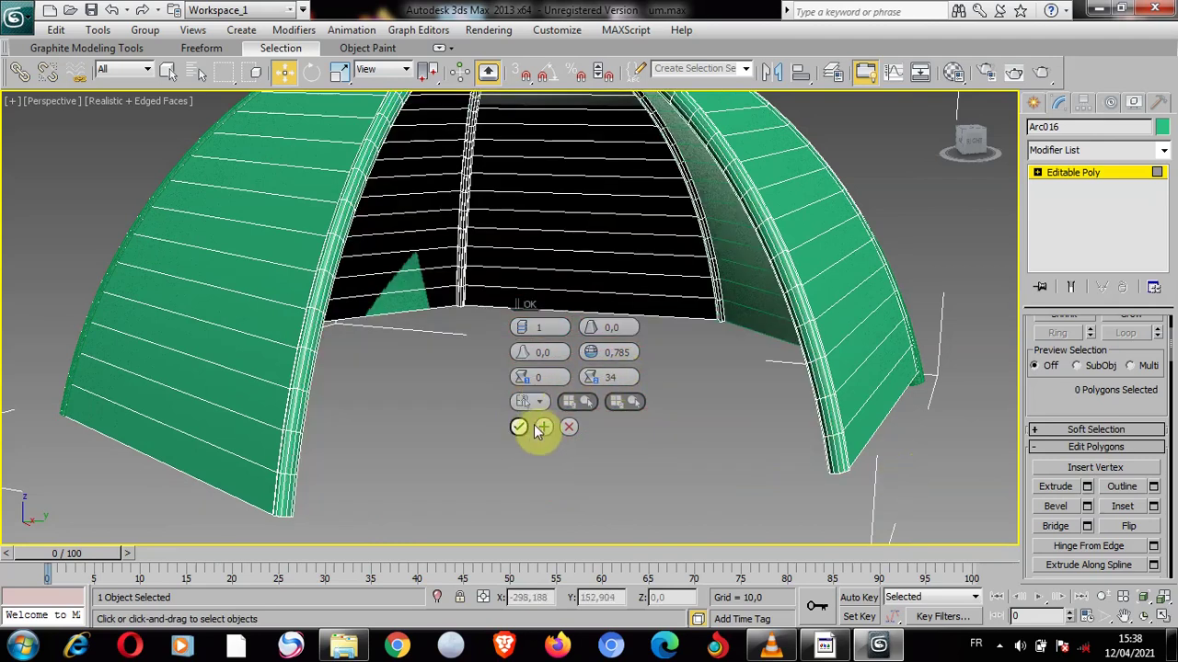
{"action": "left_click", "coordinate": [569, 426]}
Restore the polygon selection by undoing the last change and bridge both ribs to close the canopy gap
{"action": "left_click", "coordinate": [110, 10]}
{"action": "left_click", "coordinate": [1087, 526]}
{"action": "left_click", "coordinate": [524, 425]}
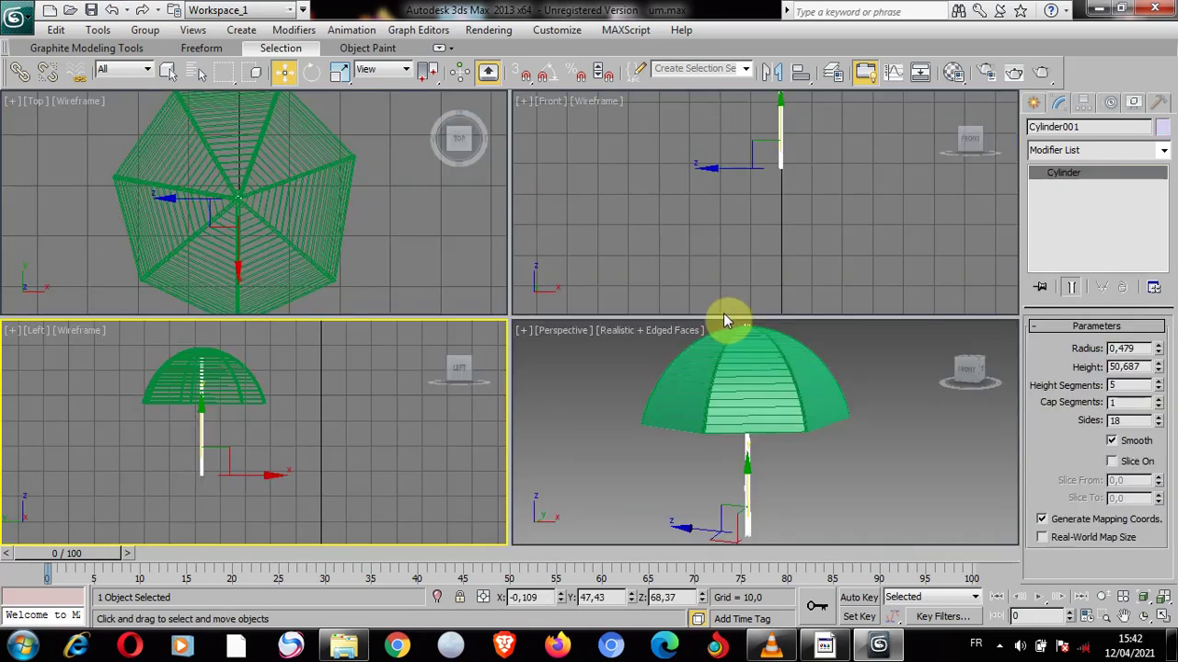
Select the pole cylinder and lower it slightly along its axis to a Z of about 67,6
{"action": "left_click", "coordinate": [708, 473]}
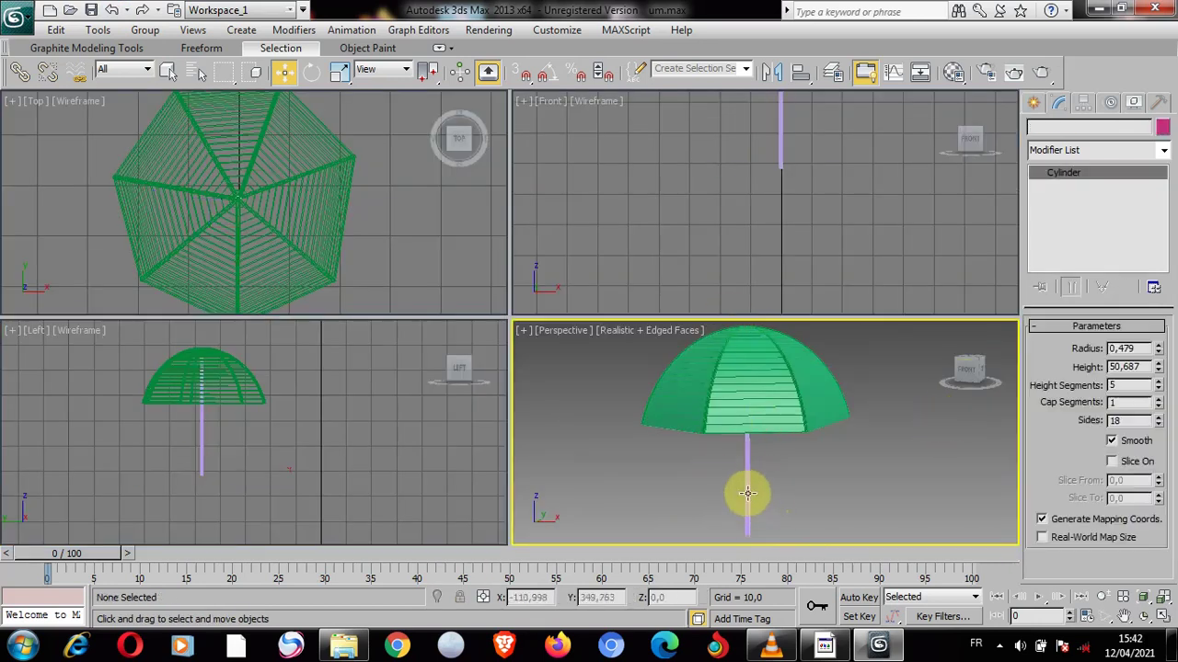
{"action": "left_click", "coordinate": [747, 493]}
{"action": "left_click_drag", "start_coordinate": [746, 465], "coordinate": [746, 469]}
Copy the pole cylinder straight upward along its axis to a Z of about 99,9
{"action": "middle_click_drag", "start_coordinate": [748, 377], "coordinate": [807, 405]}
{"action": "middle_click_drag", "start_coordinate": [799, 209], "coordinate": [786, 326]}
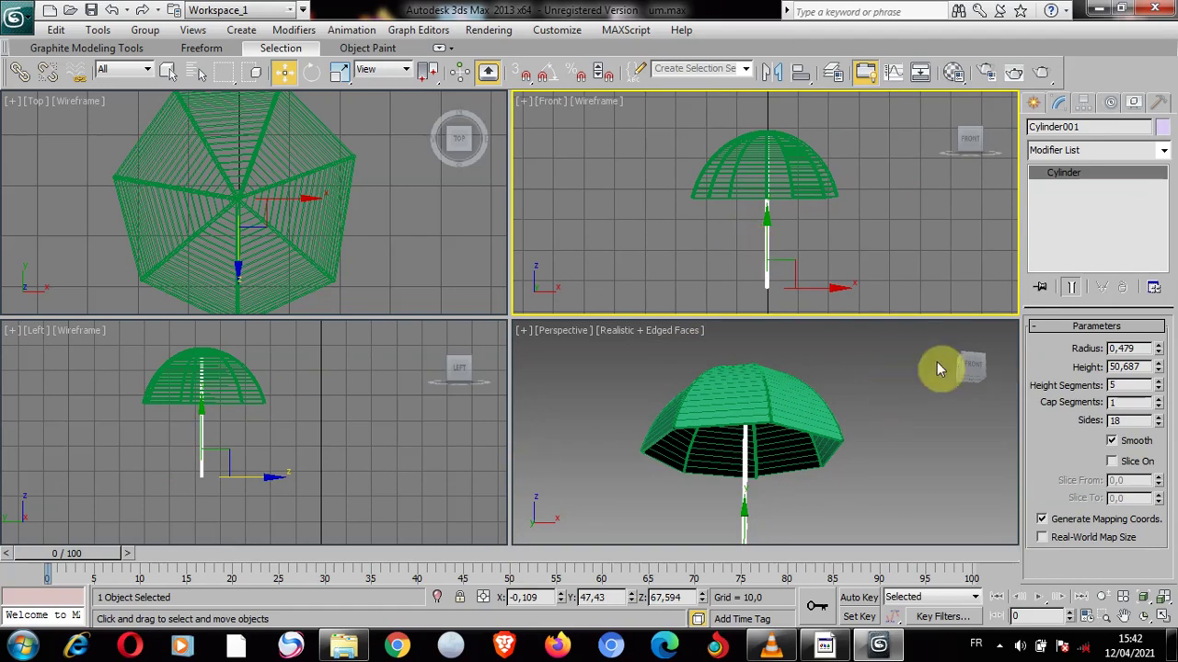
{"action": "left_click_drag", "start_coordinate": [747, 524], "coordinate": [744, 389], "text": "shift"}
{"action": "key", "text": "Return"}
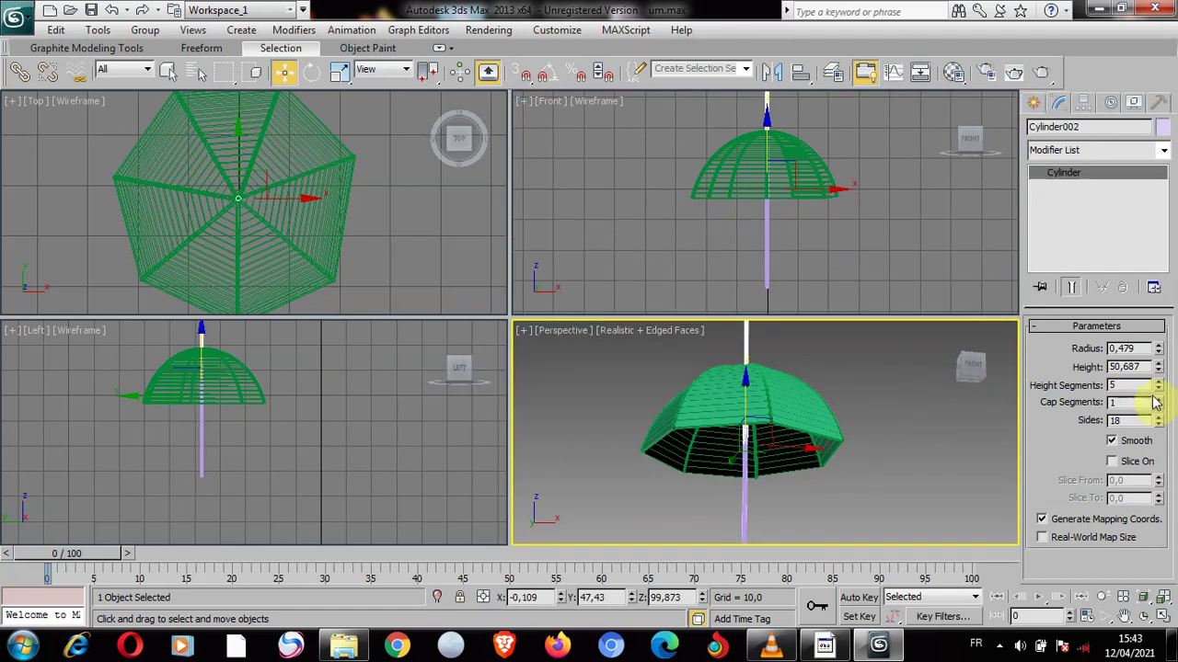
Shorten the copied cylinder to a height of 2,767, raise it above the apex and set its radius to 0,629
{"action": "left_click_drag", "start_coordinate": [1148, 396], "coordinate": [1138, 420]}
{"action": "left_click_drag", "start_coordinate": [746, 384], "coordinate": [760, 315]}
{"action": "middle_click_drag", "start_coordinate": [761, 372], "coordinate": [762, 461]}
{"action": "mouse_move", "coordinate": [1174, 377]}
{"action": "left_mouse_down"}
{"action": "mouse_move", "coordinate": [1149, 376]}
{"action": "mouse_move", "coordinate": [1135, 441]}
{"action": "left_mouse_up"}
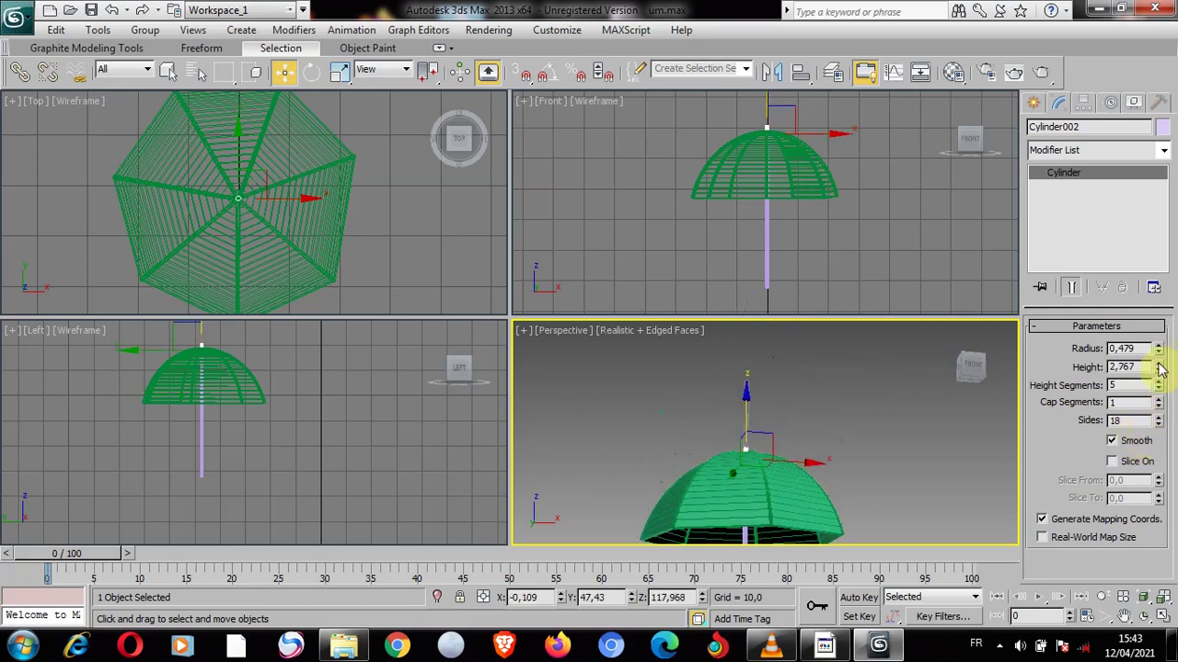
{"action": "left_click_drag", "start_coordinate": [1163, 335], "coordinate": [1163, 331]}
Lower the short cylinder along the pole into the canopy, to a Z of about 109,1
{"action": "middle_click_drag", "start_coordinate": [819, 436], "coordinate": [823, 370]}
{"action": "middle_click_drag", "start_coordinate": [218, 379], "coordinate": [248, 467]}
{"action": "left_click_drag", "start_coordinate": [232, 398], "coordinate": [230, 419]}
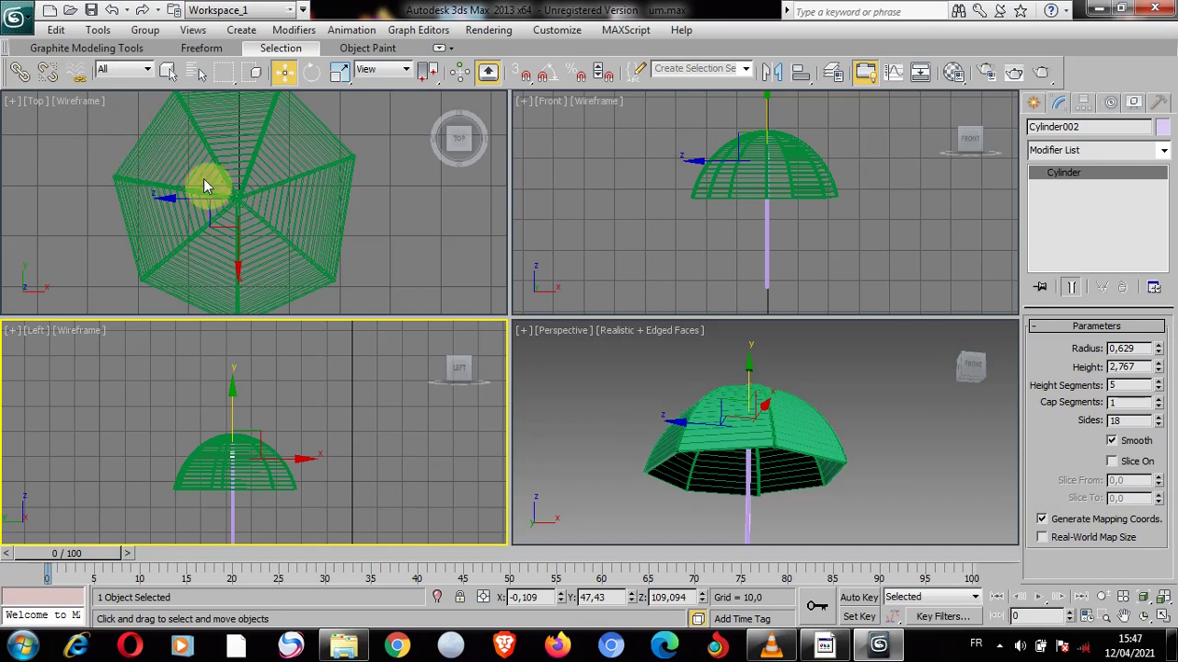
{"action": "scroll", "coordinate": [310, 407], "scroll_direction": "up", "scroll_amount": 3}
{"action": "key", "text": "alt+w"}
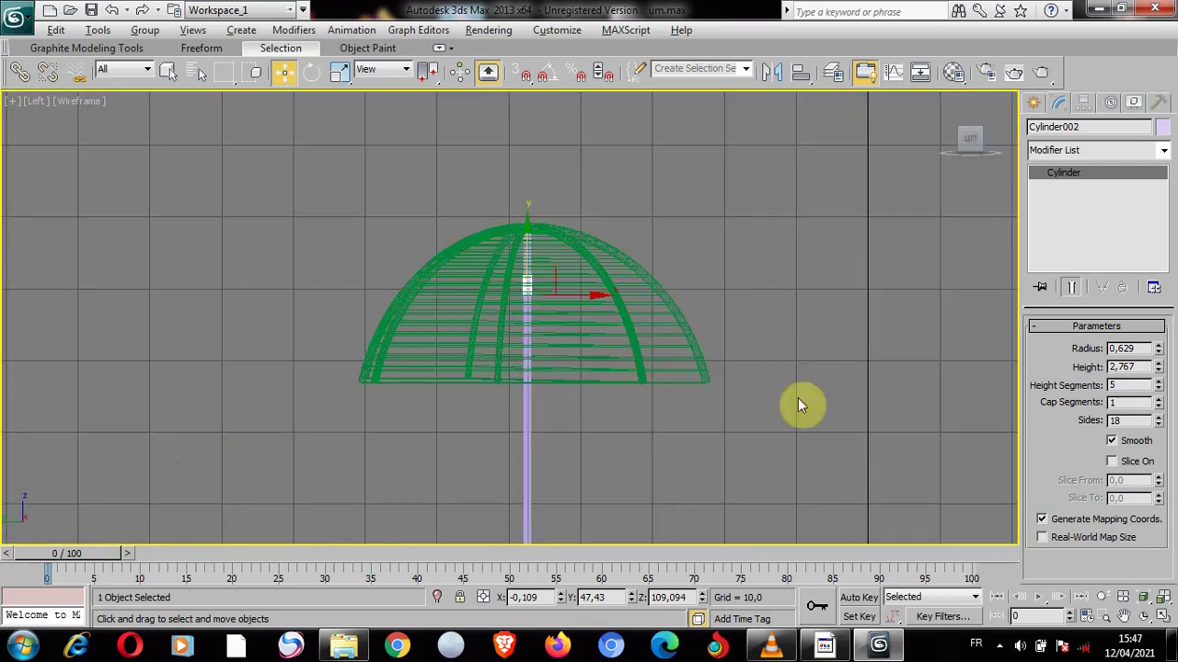
Raise the short cylinder to a Z of about 109,8, reduce its height to 0,408 and use 1 height segment
{"action": "scroll", "coordinate": [541, 415], "scroll_direction": "up", "scroll_amount": 6}
{"action": "mouse_move", "coordinate": [544, 383]}
{"action": "left_mouse_down"}
{"action": "mouse_move", "coordinate": [547, 344]}
{"action": "mouse_move", "coordinate": [545, 365]}
{"action": "left_mouse_up"}
{"action": "left_click_drag", "start_coordinate": [1158, 367], "coordinate": [1151, 408]}
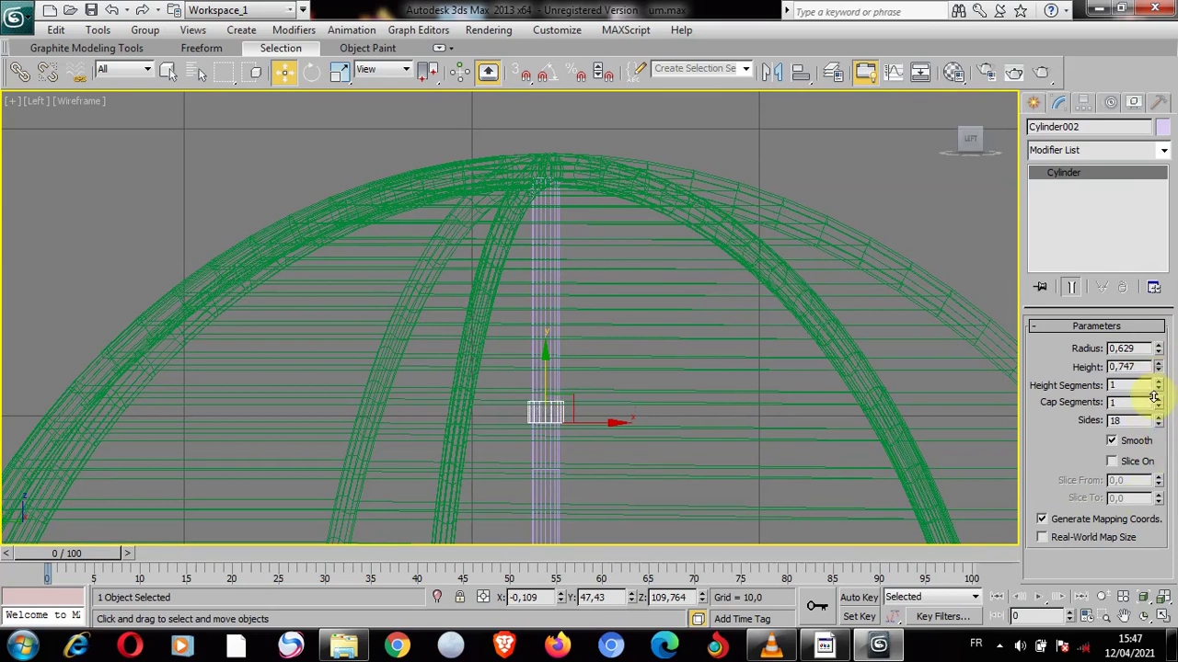
{"action": "left_click_drag", "start_coordinate": [1153, 396], "coordinate": [1153, 392]}
{"action": "scroll", "coordinate": [546, 368], "scroll_direction": "up", "scroll_amount": 4}
{"action": "middle_click_drag", "start_coordinate": [516, 439], "coordinate": [520, 368]}
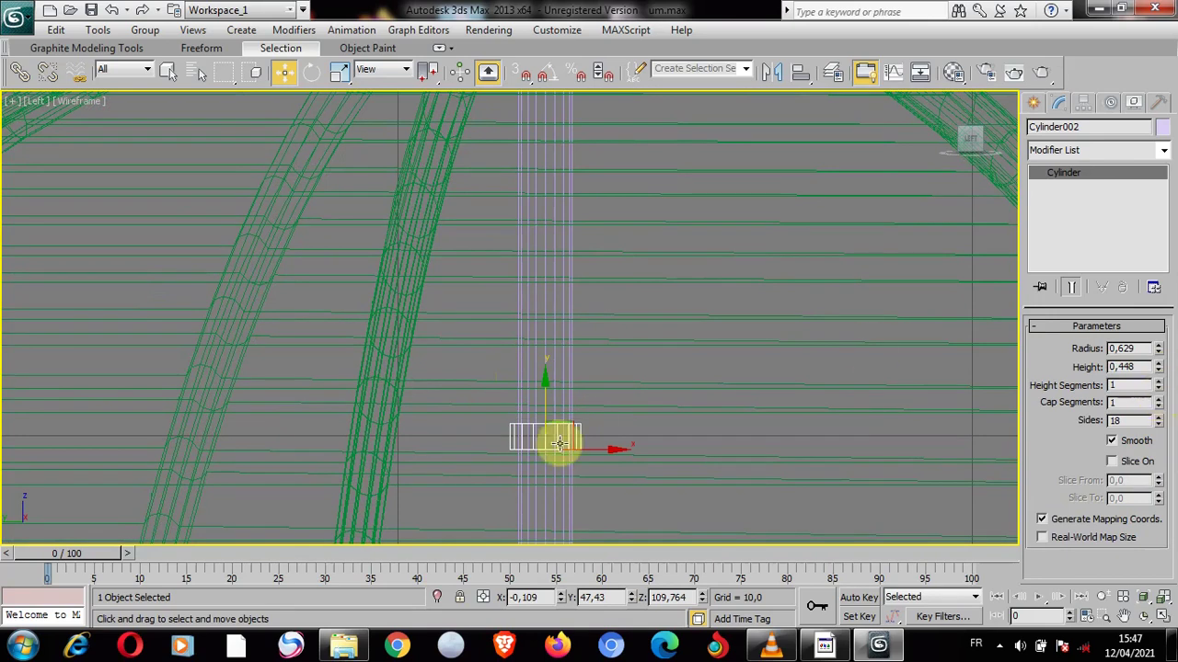
{"action": "scroll", "coordinate": [555, 397], "scroll_direction": "up", "scroll_amount": 2}
{"action": "left_click", "coordinate": [1158, 371]}
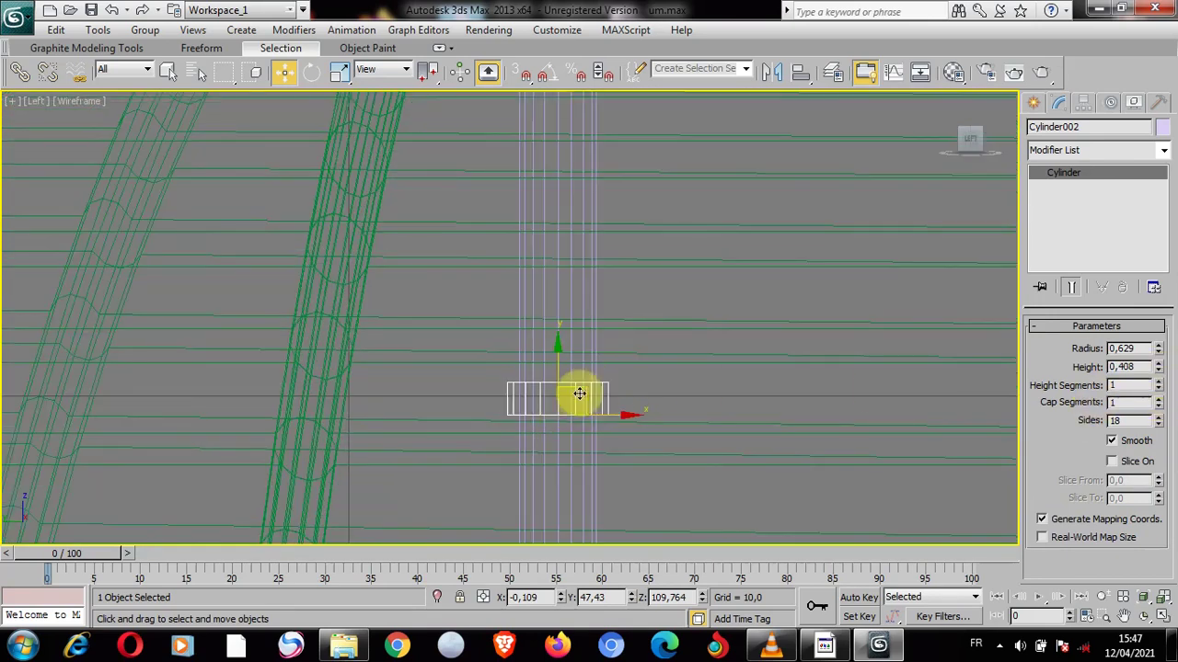
Hide every object except the short cylinder
{"action": "key", "text": "alt+w"}
{"action": "right_click", "coordinate": [418, 465]}
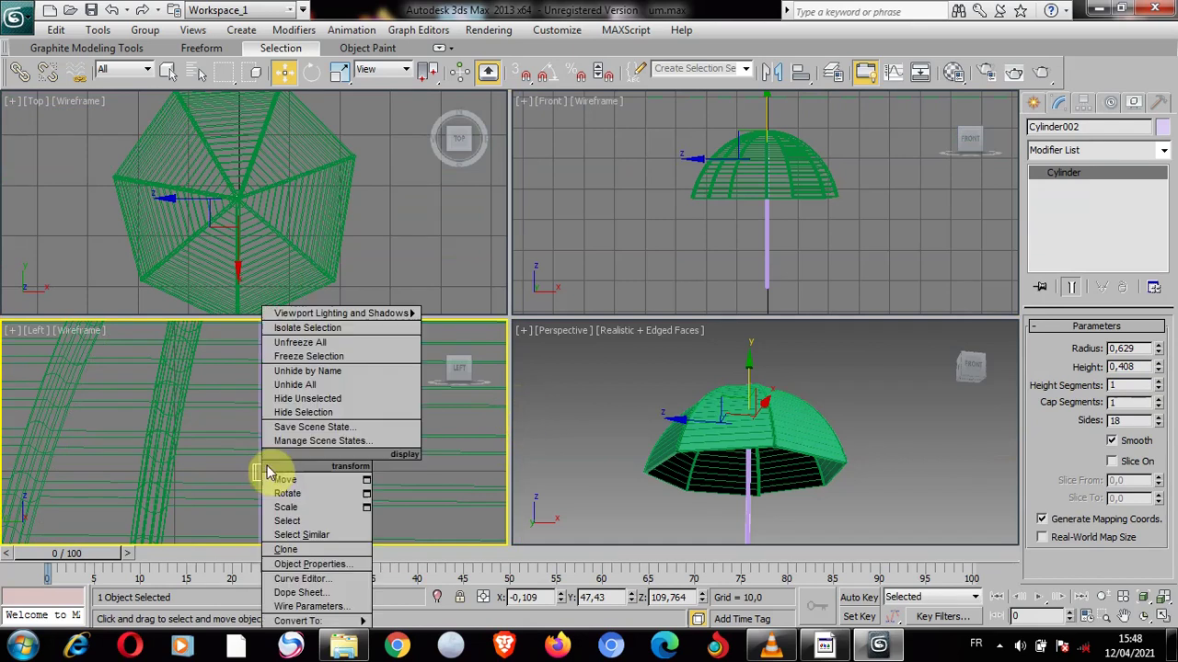
{"action": "left_click", "coordinate": [358, 398]}
{"action": "scroll", "coordinate": [302, 447], "scroll_direction": "up", "scroll_amount": 5}
{"action": "scroll", "coordinate": [338, 457], "scroll_direction": "up", "scroll_amount": 3}
{"action": "right_click", "coordinate": [781, 448]}
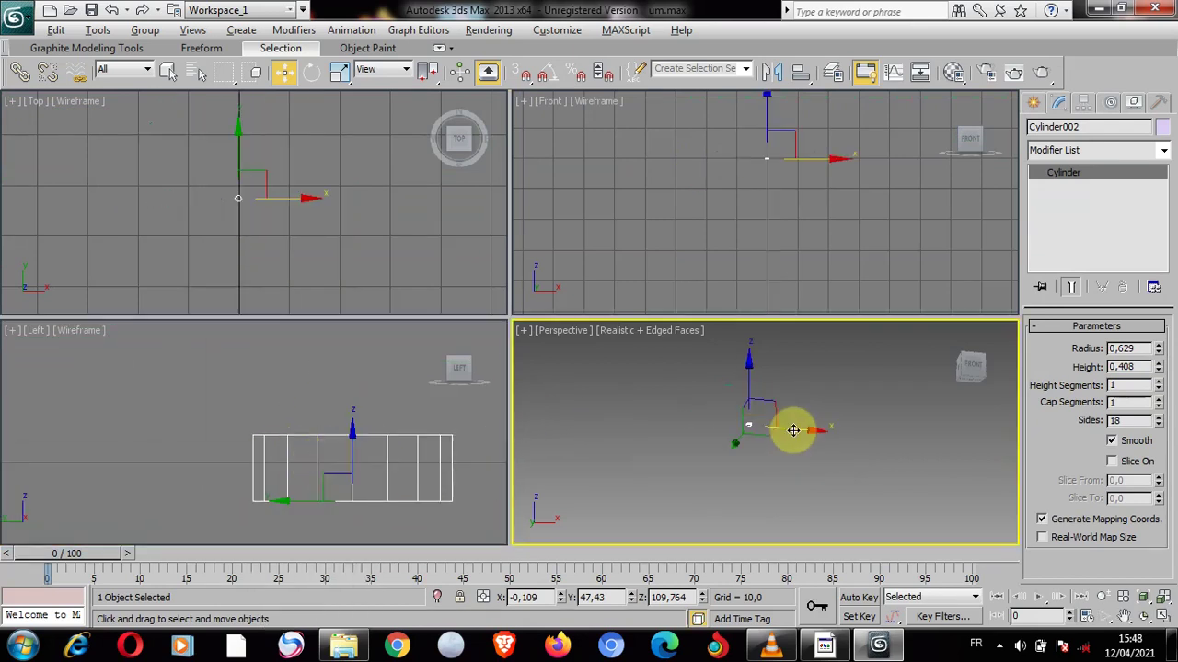
Convert the short cylinder to an Editable Poly
{"action": "key", "text": "alt+w"}
{"action": "middle_click_drag", "start_coordinate": [469, 318], "coordinate": [457, 389]}
{"action": "scroll", "coordinate": [458, 389], "scroll_direction": "up", "scroll_amount": 3}
{"action": "scroll", "coordinate": [409, 353], "scroll_direction": "down", "scroll_amount": 5}
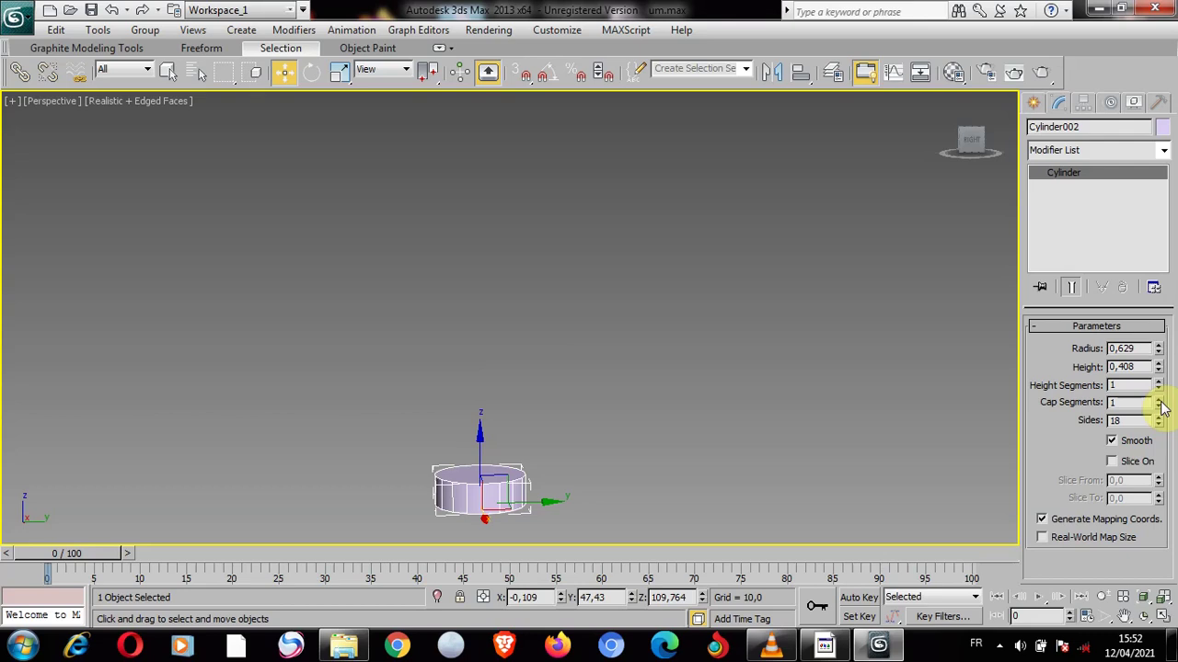
{"action": "left_click_drag", "start_coordinate": [476, 499], "coordinate": [480, 465]}
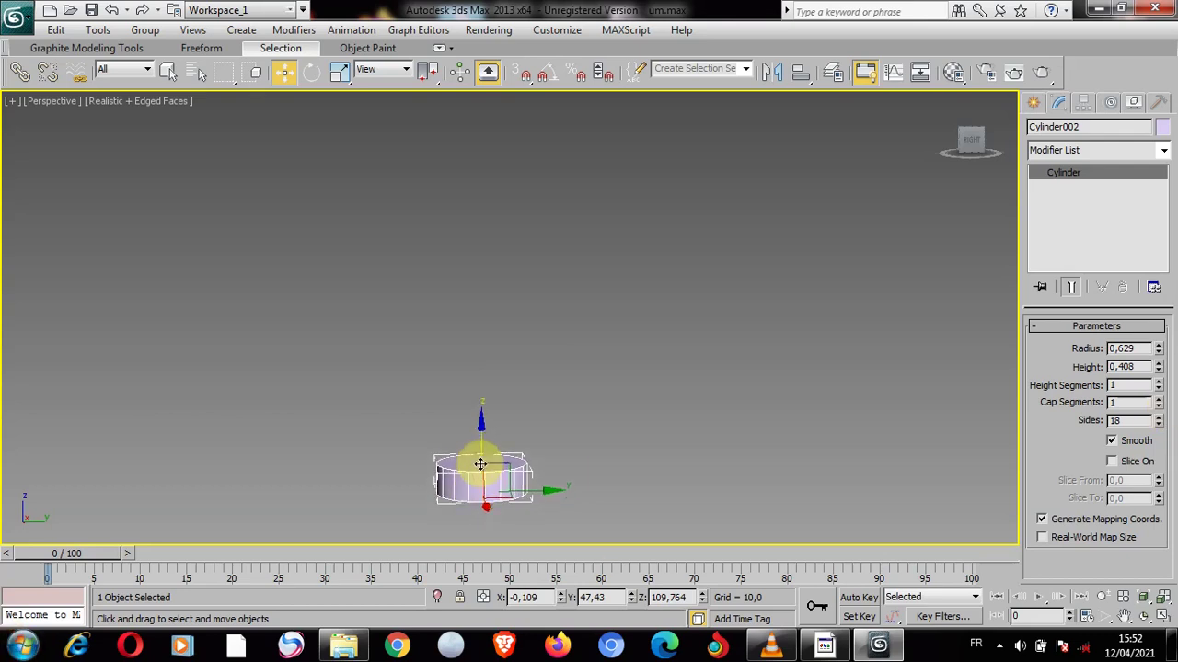
{"action": "middle_click_drag", "start_coordinate": [477, 486], "coordinate": [597, 489], "text": "alt"}
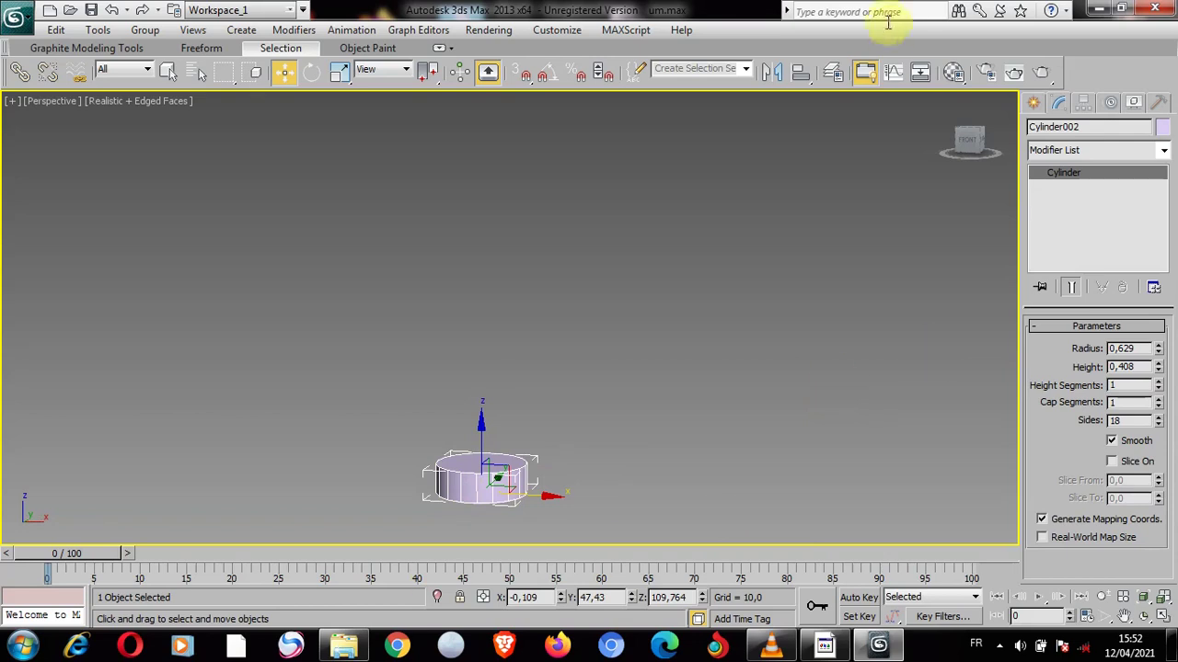
{"action": "right_click", "coordinate": [489, 467]}
{"action": "left_click", "coordinate": [653, 603]}
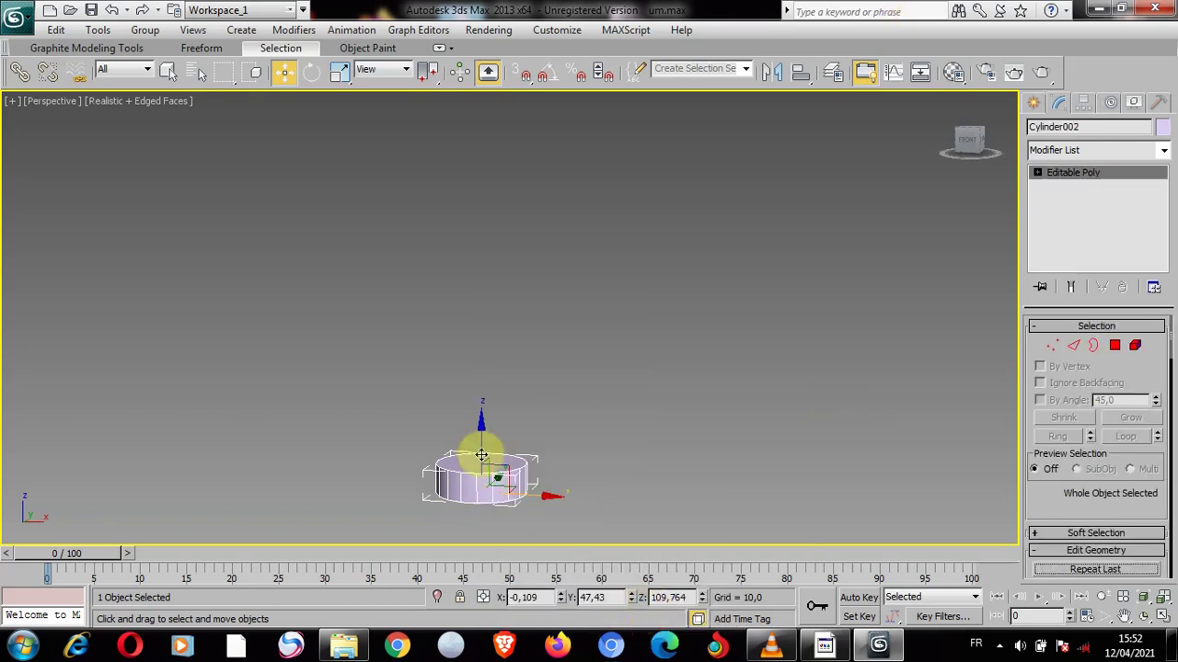
Select six evenly spaced side polygons around the short cylinder
{"action": "left_click", "coordinate": [1115, 346]}
{"action": "left_click", "coordinate": [503, 480]}
{"action": "left_click", "coordinate": [460, 481], "text": "ctrl"}
{"action": "middle_click_drag", "start_coordinate": [460, 481], "coordinate": [609, 505], "text": "alt"}
{"action": "left_click", "coordinate": [438, 493], "text": "ctrl"}
{"action": "middle_click_drag", "start_coordinate": [463, 497], "coordinate": [509, 490], "text": "alt"}
{"action": "left_click", "coordinate": [410, 500], "text": "ctrl"}
{"action": "middle_click_drag", "start_coordinate": [409, 500], "coordinate": [523, 509], "text": "alt"}
{"action": "left_click", "coordinate": [413, 505], "text": "ctrl"}
{"action": "middle_click_drag", "start_coordinate": [413, 505], "coordinate": [544, 489], "text": "alt"}
{"action": "left_click", "coordinate": [435, 511], "text": "ctrl"}
Extrude the six selected side polygons by 10,0 to form spokes
{"action": "middle_click_drag", "start_coordinate": [440, 505], "coordinate": [480, 411]}
{"action": "right_click", "coordinate": [447, 470]}
{"action": "left_click", "coordinate": [344, 511]}
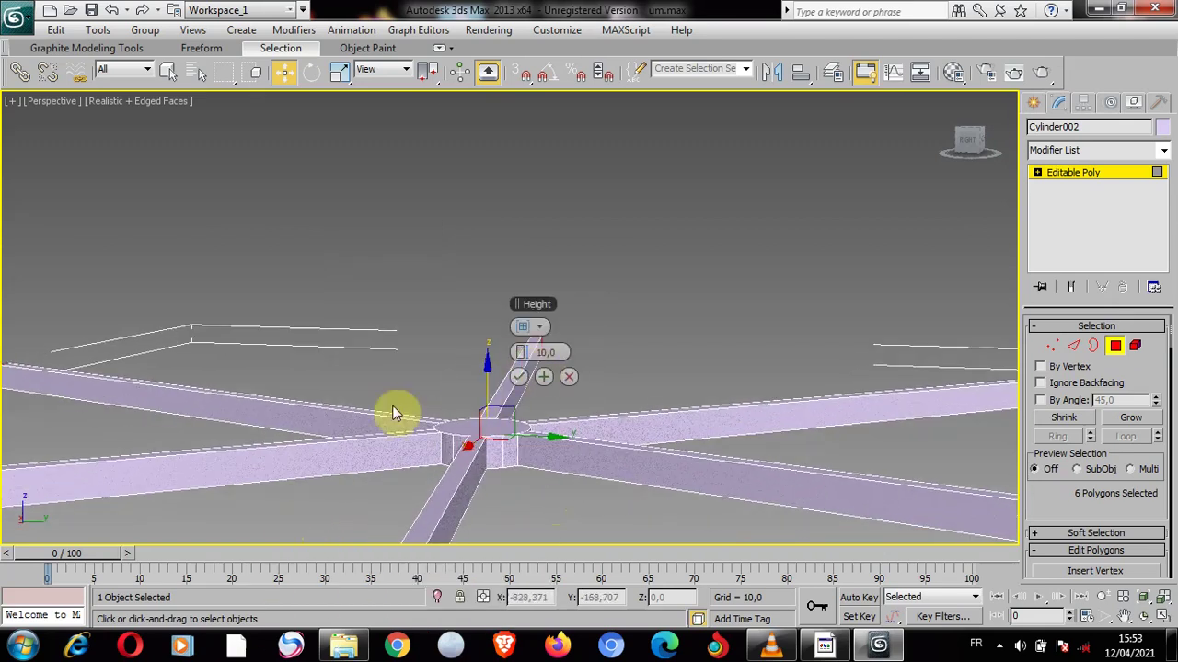
{"action": "middle_click_drag", "start_coordinate": [587, 361], "coordinate": [664, 342]}
{"action": "left_click", "coordinate": [519, 377]}
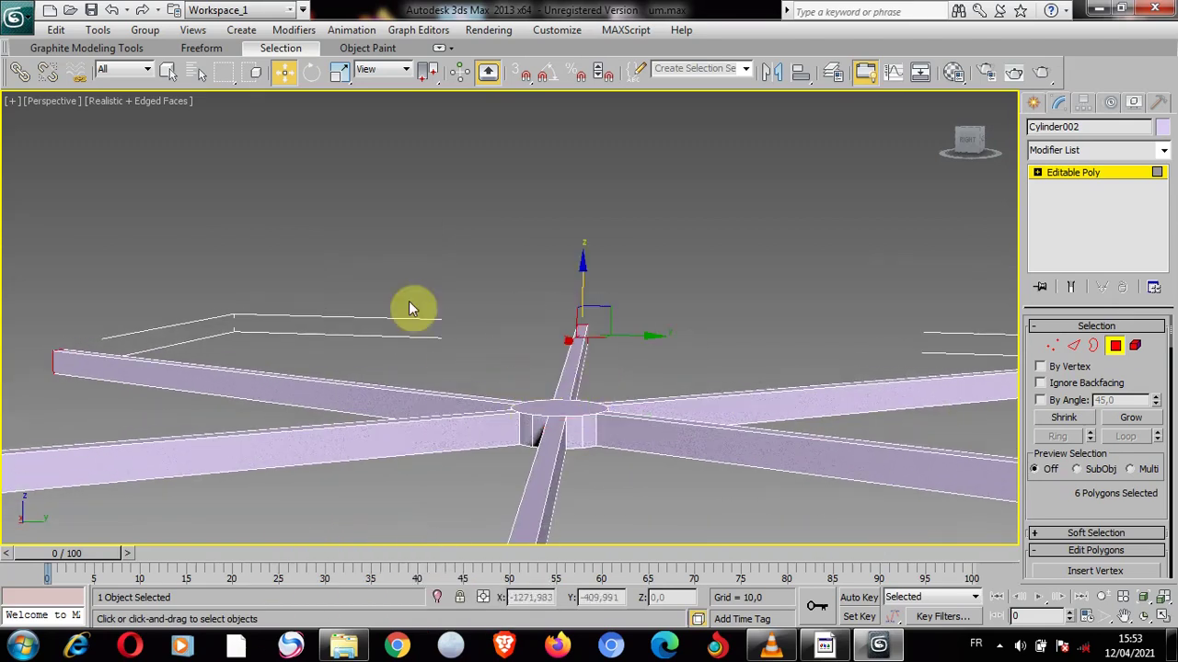
Unhide all objects to bring back the canopy and pole around the spokes
{"action": "right_click", "coordinate": [408, 308]}
{"action": "left_click", "coordinate": [469, 211]}
{"action": "middle_click_drag", "start_coordinate": [468, 210], "coordinate": [526, 303], "text": "alt"}
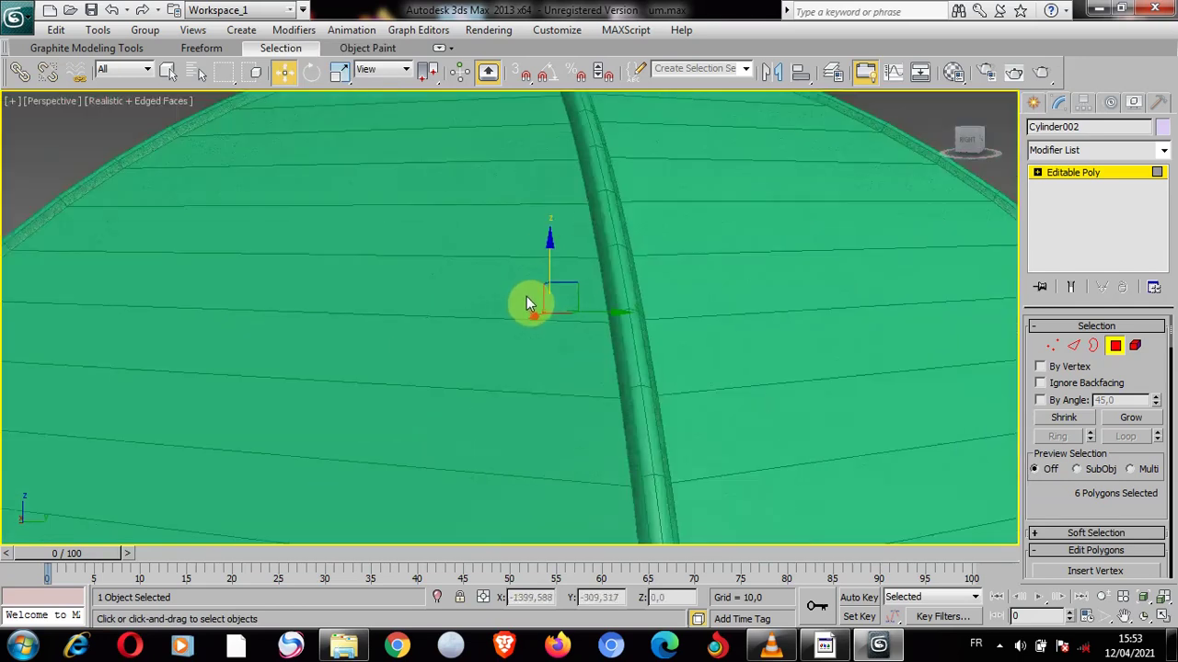
Raise the outer end faces of the six spokes toward the canopy and leave polygon editing
{"action": "scroll", "coordinate": [526, 303], "scroll_direction": "down", "scroll_amount": 5}
{"action": "key", "text": "alt+w"}
{"action": "left_click_drag", "start_coordinate": [782, 352], "coordinate": [797, 329]}
{"action": "middle_click_drag", "start_coordinate": [748, 419], "coordinate": [743, 320]}
{"action": "key", "text": "alt+w"}
{"action": "middle_click_drag", "start_coordinate": [588, 393], "coordinate": [548, 268], "text": "alt"}
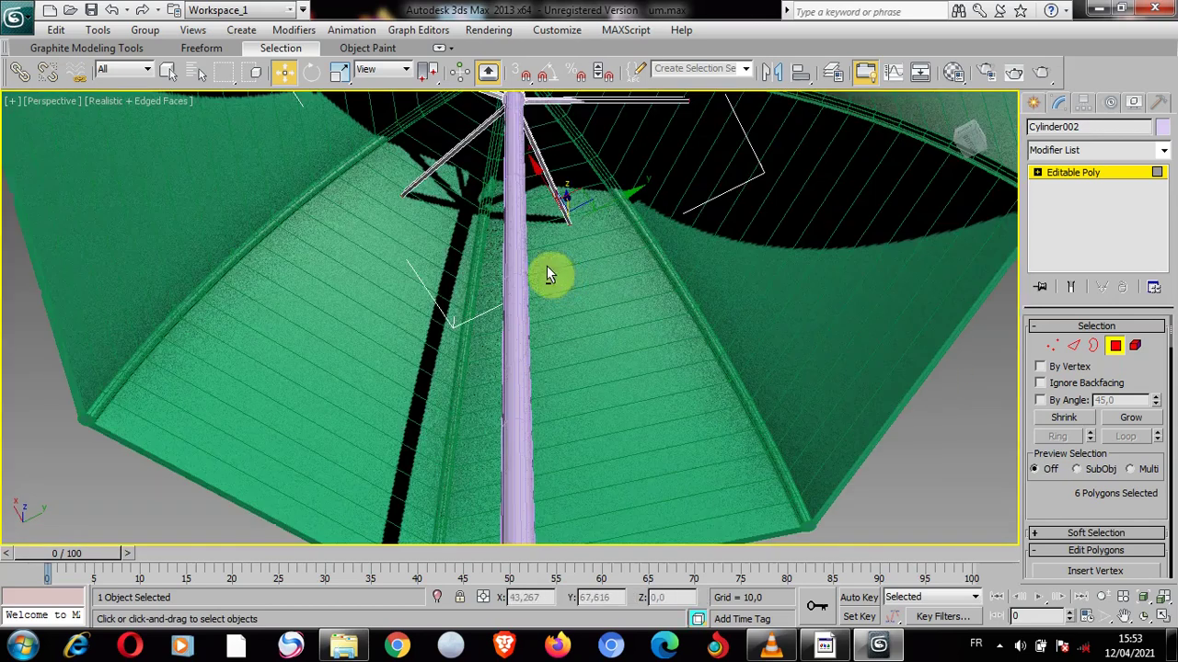
{"action": "middle_click_drag", "start_coordinate": [553, 427], "coordinate": [597, 413], "text": "alt"}
{"action": "left_click", "coordinate": [1115, 346]}
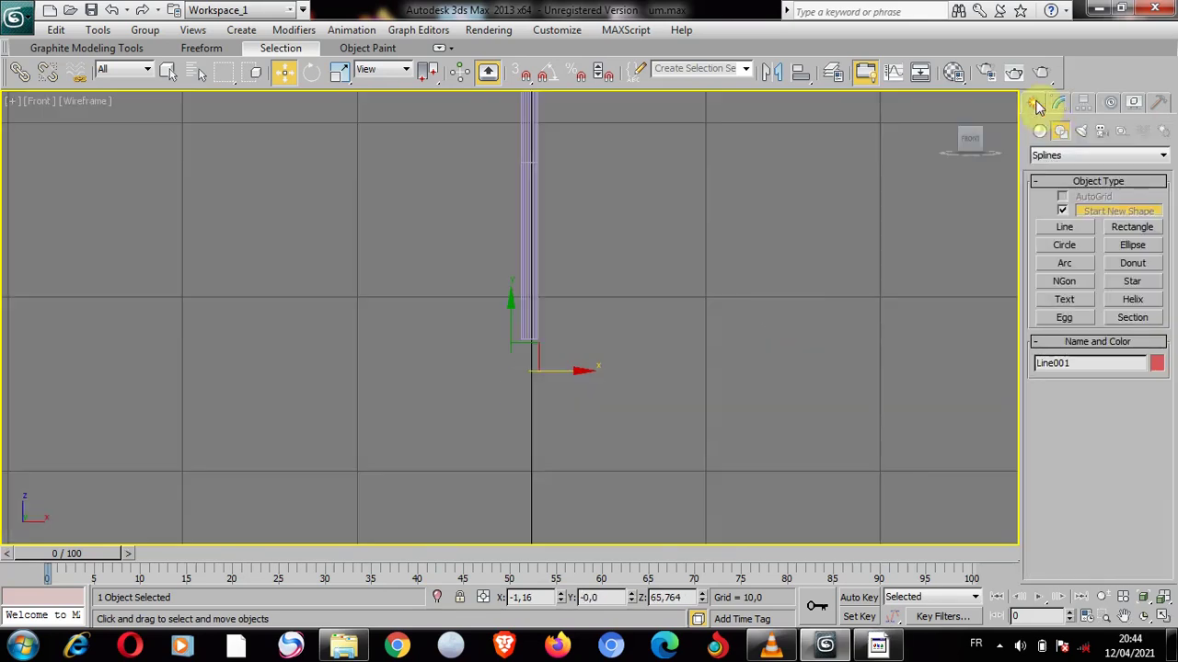
Draw a J-shaped line from the pole's lower end, about 3,2 straight down, across to the left and partway back up
{"action": "left_click", "coordinate": [529, 340]}
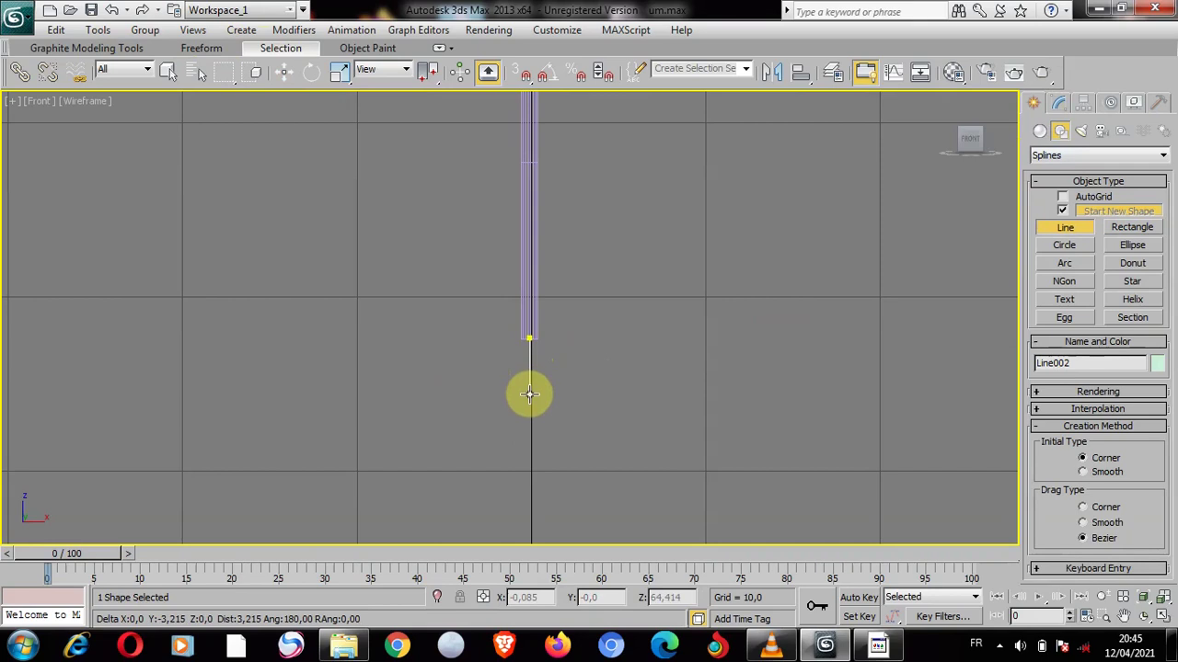
{"action": "left_click", "coordinate": [529, 396]}
{"action": "left_click", "coordinate": [482, 397]}
{"action": "left_click", "coordinate": [483, 362]}
{"action": "right_click", "coordinate": [484, 363]}
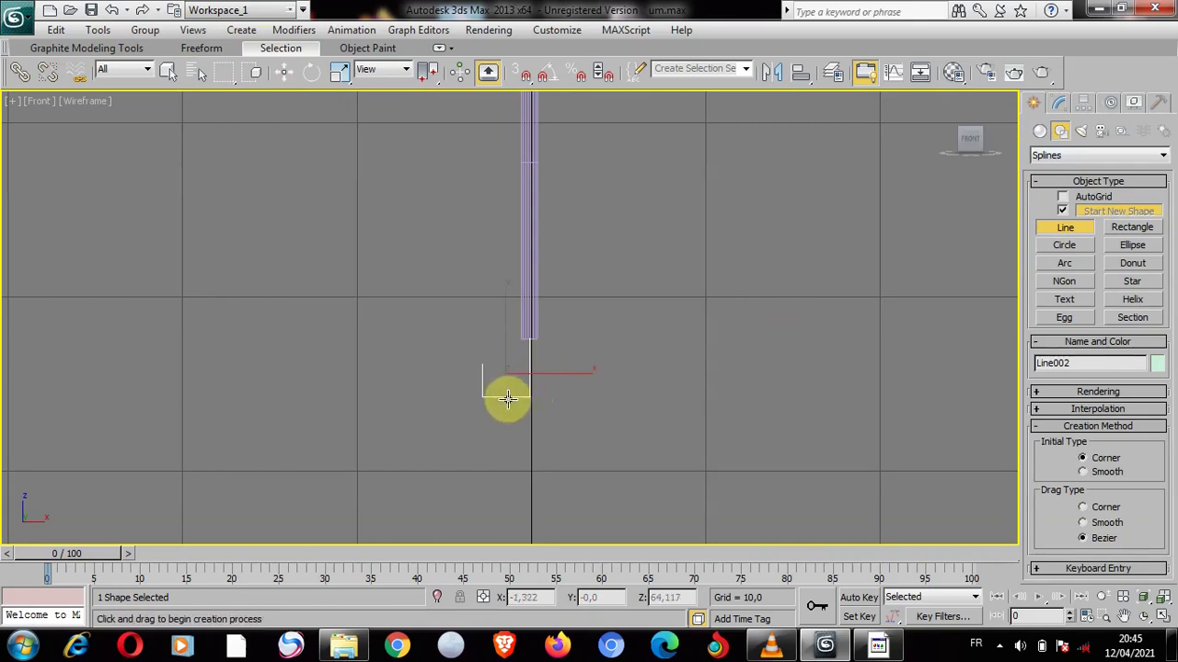
{"action": "right_click", "coordinate": [505, 379]}
{"action": "mouse_move", "coordinate": [534, 620]}
{"action": "left_click", "coordinate": [788, 615]}
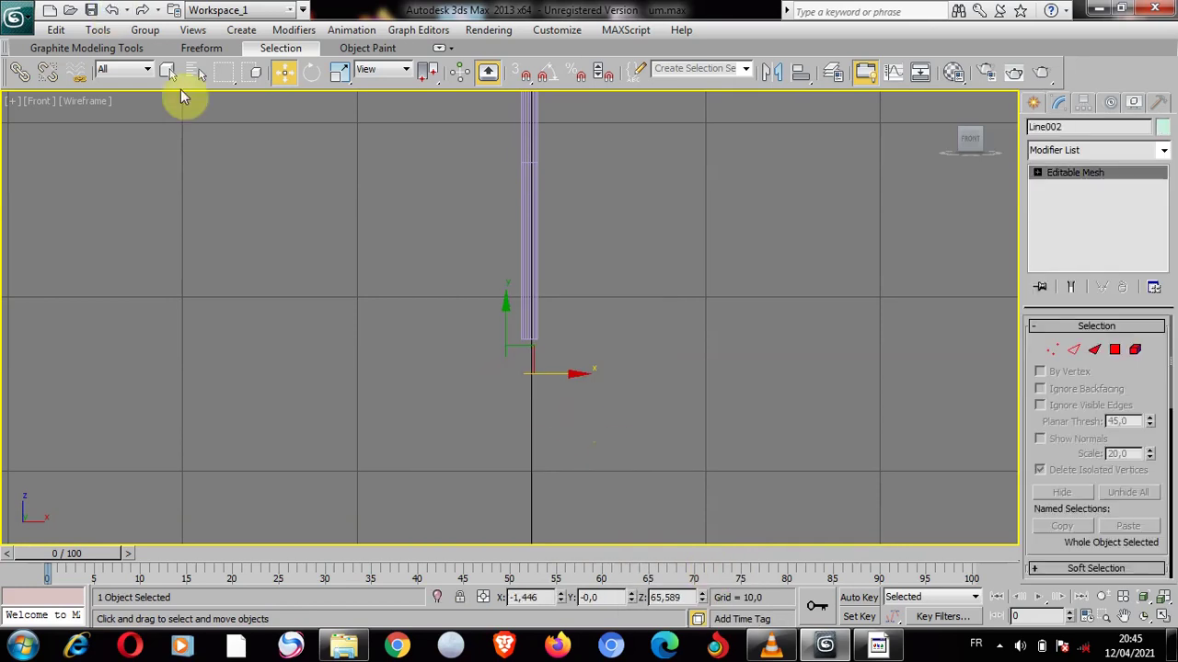
Round both lower corners of the J-shaped handle line with Fillet
{"action": "key", "text": "1"}
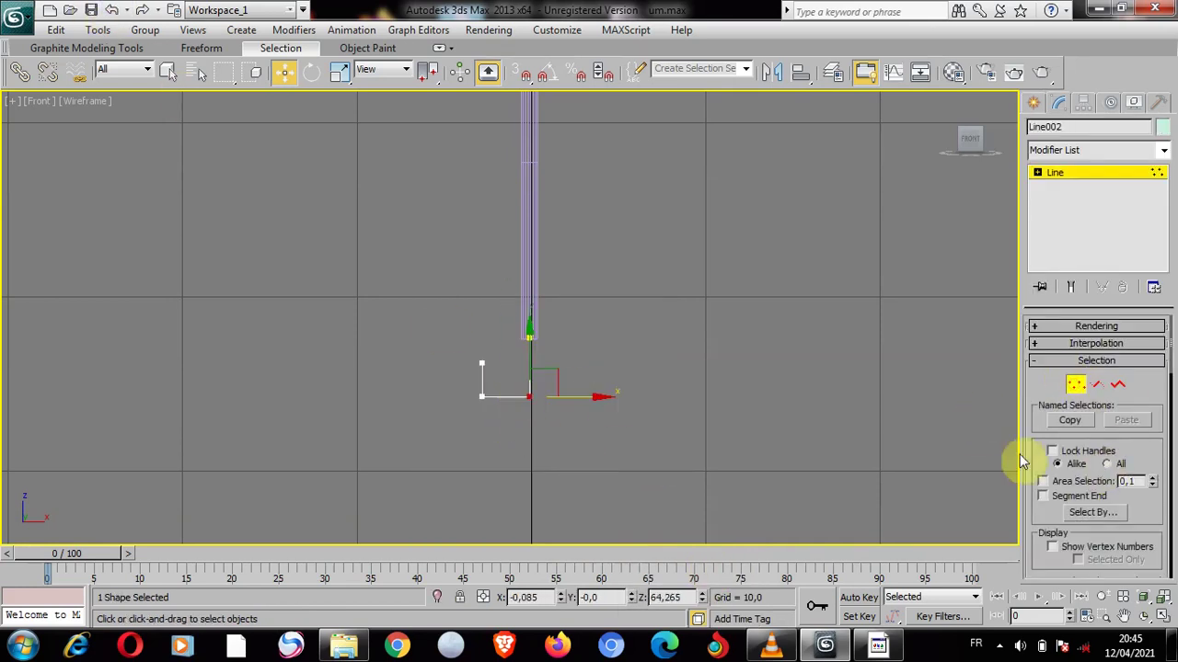
{"action": "scroll", "coordinate": [1161, 419], "scroll_direction": "down", "scroll_amount": 10}
{"action": "scroll", "coordinate": [1162, 460], "scroll_direction": "down", "scroll_amount": 5}
{"action": "left_click_drag", "start_coordinate": [1157, 484], "coordinate": [1156, 490]}
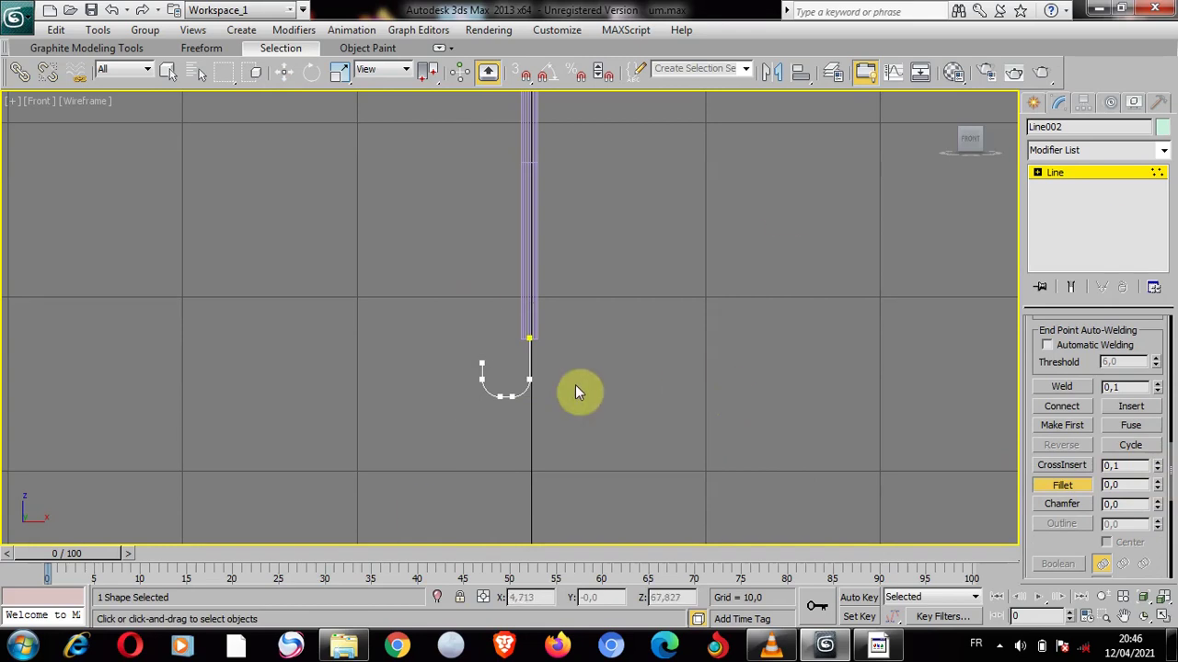
Enable the handle line in the renderer and viewport as a radial tube with a thickness of 1,062
{"action": "left_click_drag", "start_coordinate": [1168, 463], "coordinate": [1168, 319]}
{"action": "left_click", "coordinate": [1083, 323]}
{"action": "left_click", "coordinate": [1064, 354]}
{"action": "left_click", "coordinate": [1146, 441]}
Select the whole handle hook, convert it to editable geometry and stretch it slightly along its vertical axis with Scale
{"action": "left_click_drag", "start_coordinate": [421, 336], "coordinate": [555, 452]}
{"action": "left_click_drag", "start_coordinate": [389, 297], "coordinate": [563, 451]}
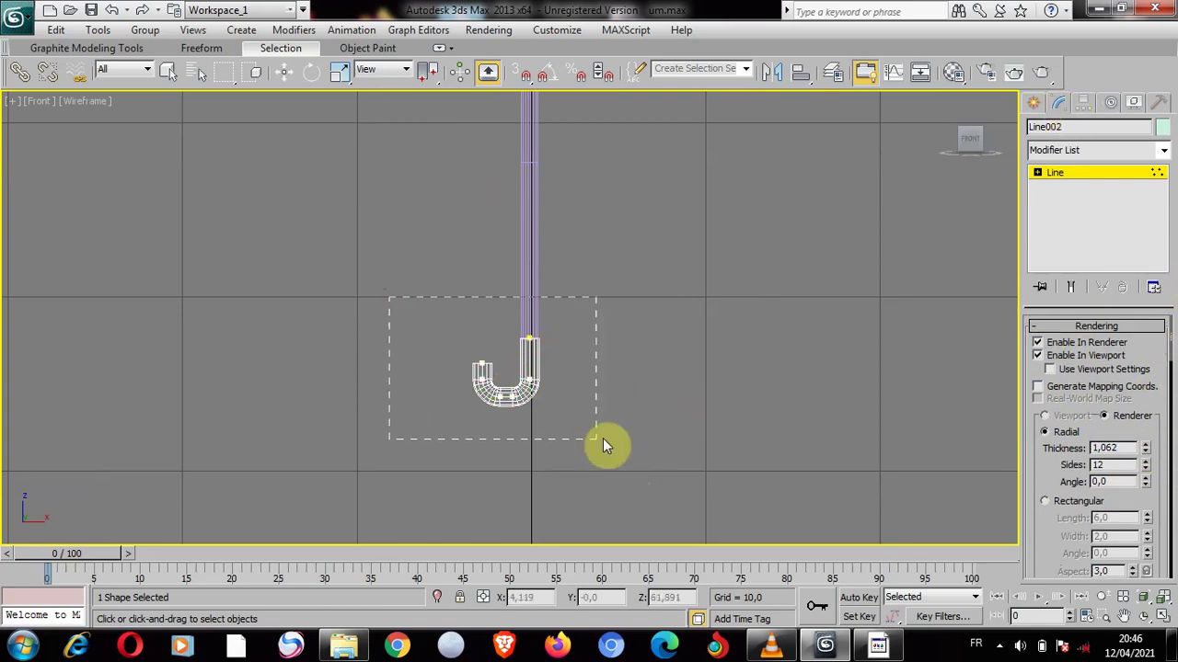
{"action": "right_click", "coordinate": [531, 359]}
{"action": "left_click", "coordinate": [644, 537]}
{"action": "left_click", "coordinate": [340, 72]}
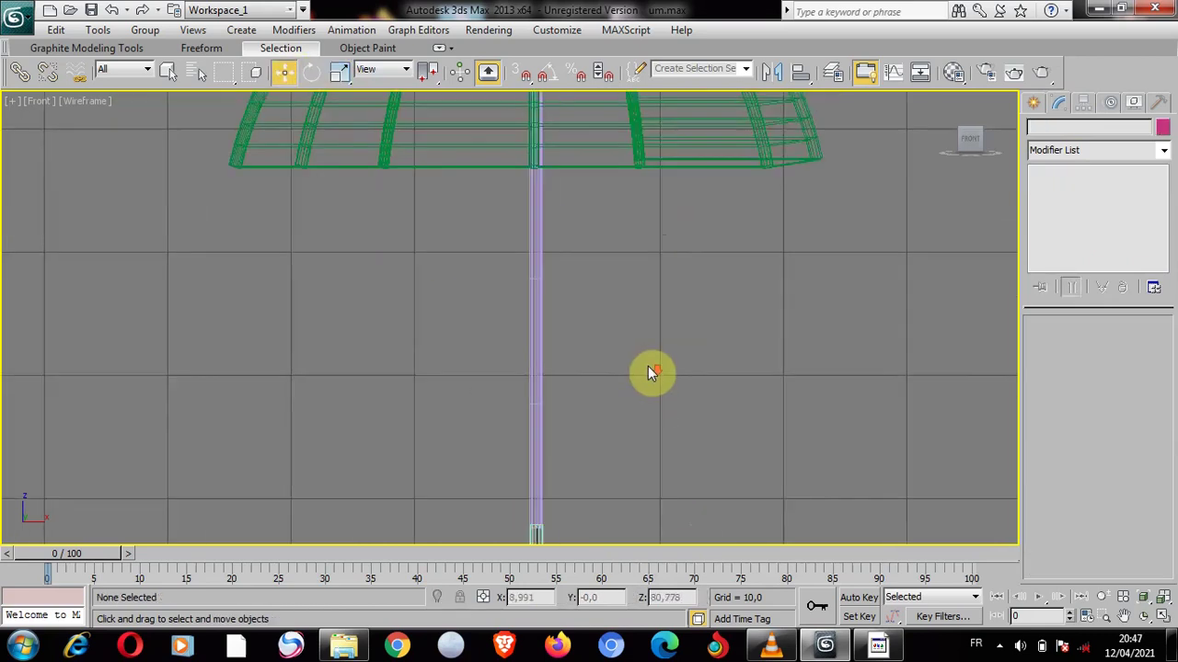
Copy the pole cylinder straight upward along its axis to a Z of about 105,9
{"action": "scroll", "coordinate": [649, 368], "scroll_direction": "down", "scroll_amount": 3}
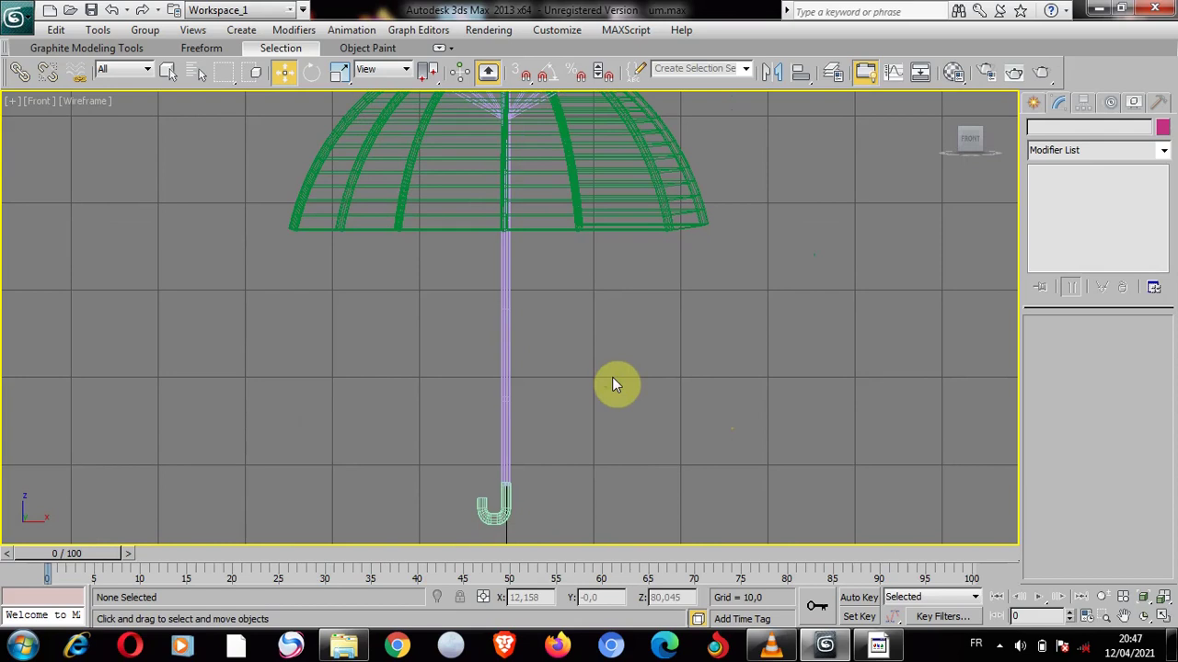
{"action": "left_click", "coordinate": [506, 238]}
{"action": "middle_click_drag", "start_coordinate": [513, 330], "coordinate": [550, 350]}
{"action": "left_click_drag", "start_coordinate": [549, 396], "coordinate": [555, 200], "text": "shift"}
{"action": "left_click", "coordinate": [598, 393]}
Shorten the copied pole to a height of about 15,2 so only a small tip protrudes above the canopy
{"action": "middle_click_drag", "start_coordinate": [611, 195], "coordinate": [608, 442]}
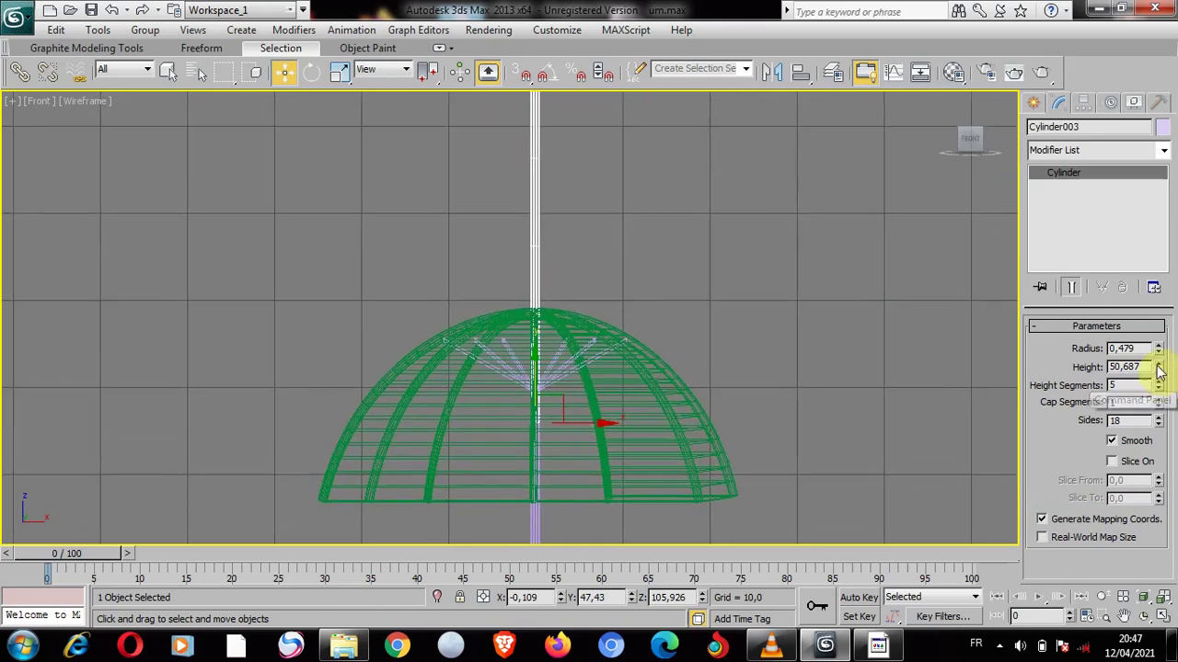
{"action": "left_click_drag", "start_coordinate": [1158, 369], "coordinate": [1147, 430]}
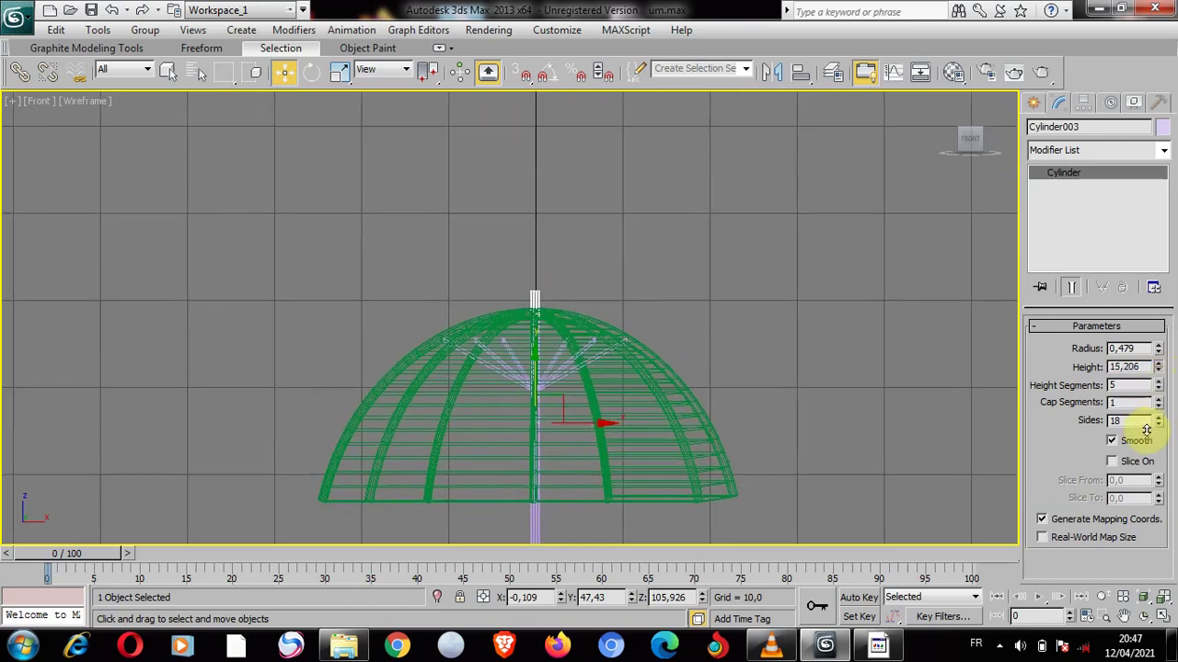
{"action": "left_click", "coordinate": [1159, 371]}
{"action": "left_click", "coordinate": [547, 285]}
{"action": "left_click", "coordinate": [534, 298]}
{"action": "middle_click_drag", "start_coordinate": [559, 305], "coordinate": [658, 579], "text": "alt"}
{"action": "left_click", "coordinate": [60, 103]}
{"action": "left_click", "coordinate": [110, 239]}
{"action": "key", "text": "alt+w"}
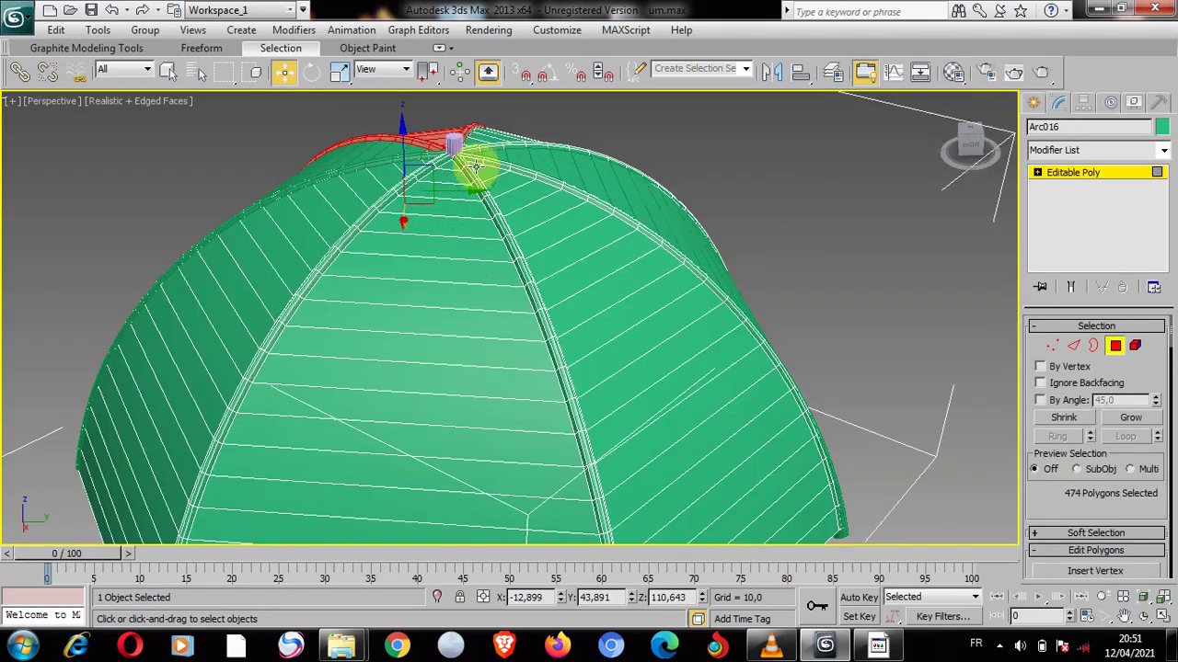
Select the polygon strips of the three front canopy panels and the two panels behind the apex, leaving out the ribs
{"action": "left_click", "coordinate": [478, 168]}
{"action": "left_click", "coordinate": [488, 191], "text": "shift"}
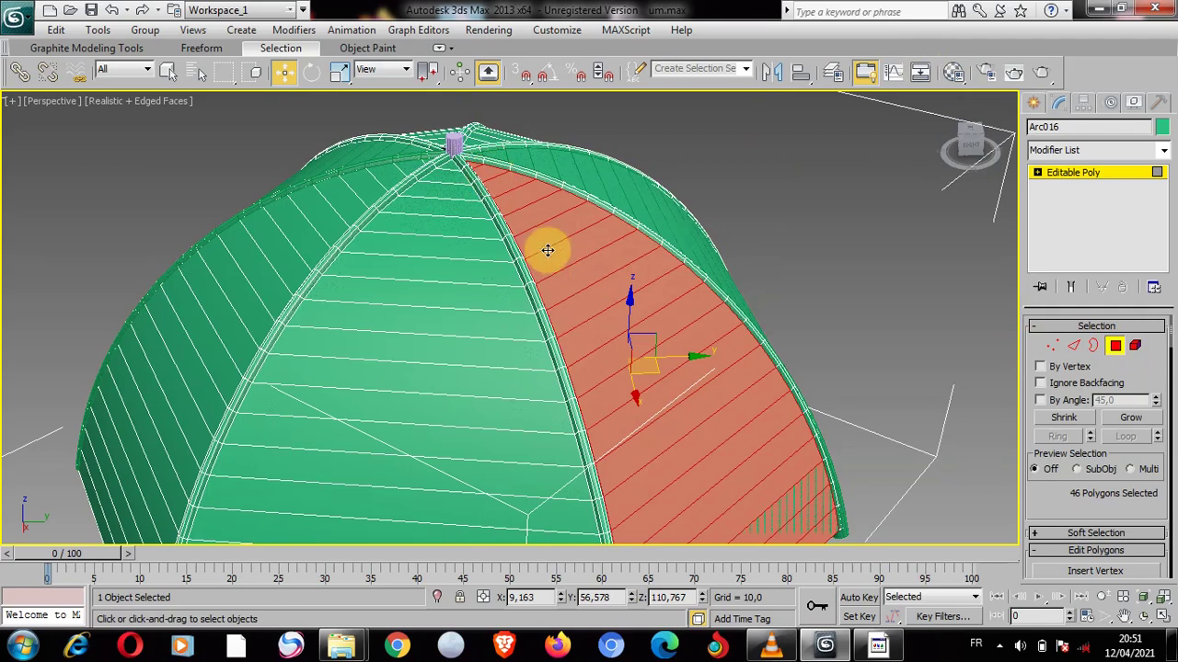
{"action": "left_click", "coordinate": [445, 173], "text": "shift"}
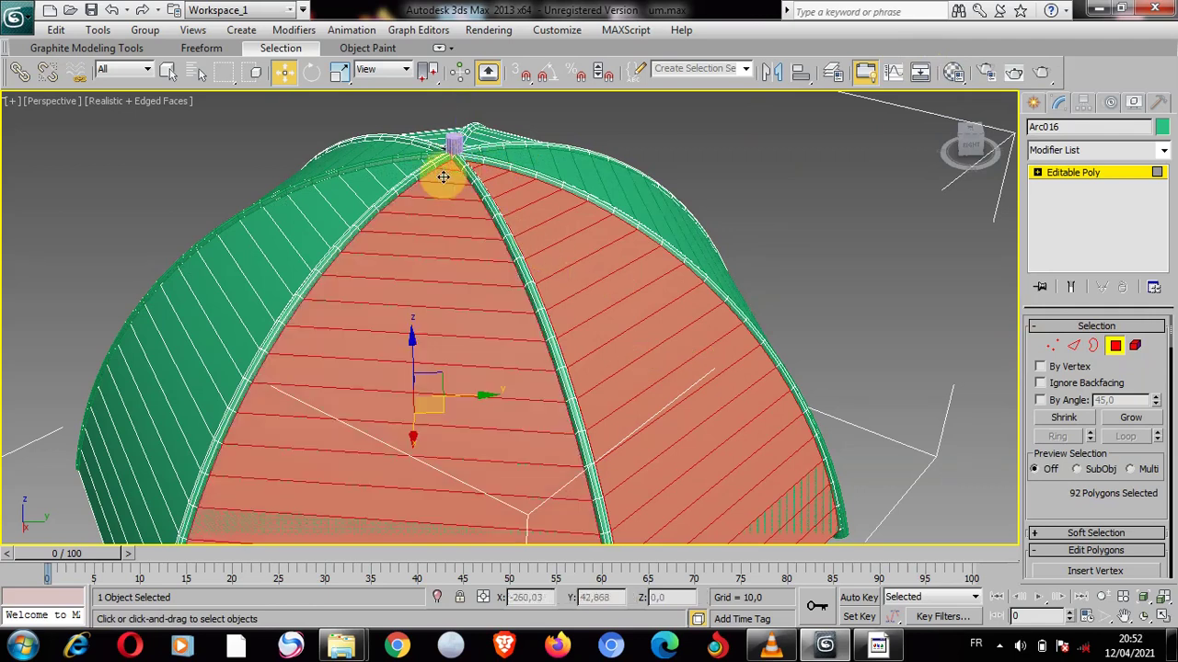
{"action": "left_click", "coordinate": [342, 189], "text": "shift"}
{"action": "left_click", "coordinate": [584, 161], "text": "shift"}
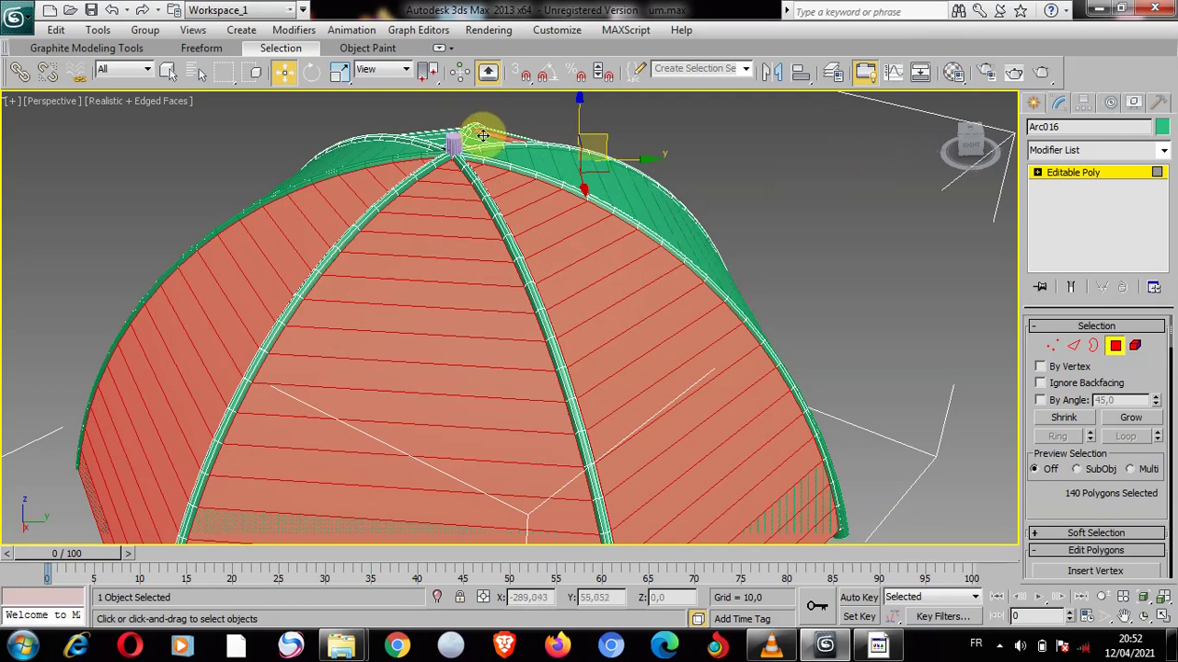
{"action": "left_click", "coordinate": [482, 135], "text": "shift"}
{"action": "left_click", "coordinate": [431, 140], "text": "ctrl"}
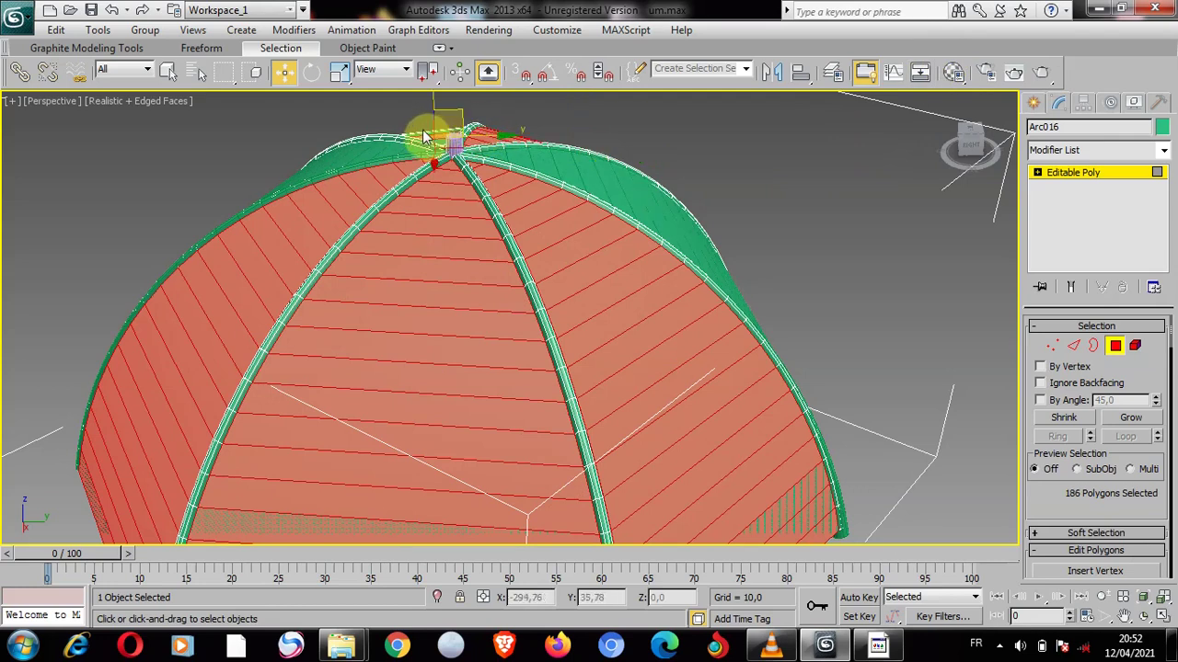
{"action": "left_click", "coordinate": [985, 66]}
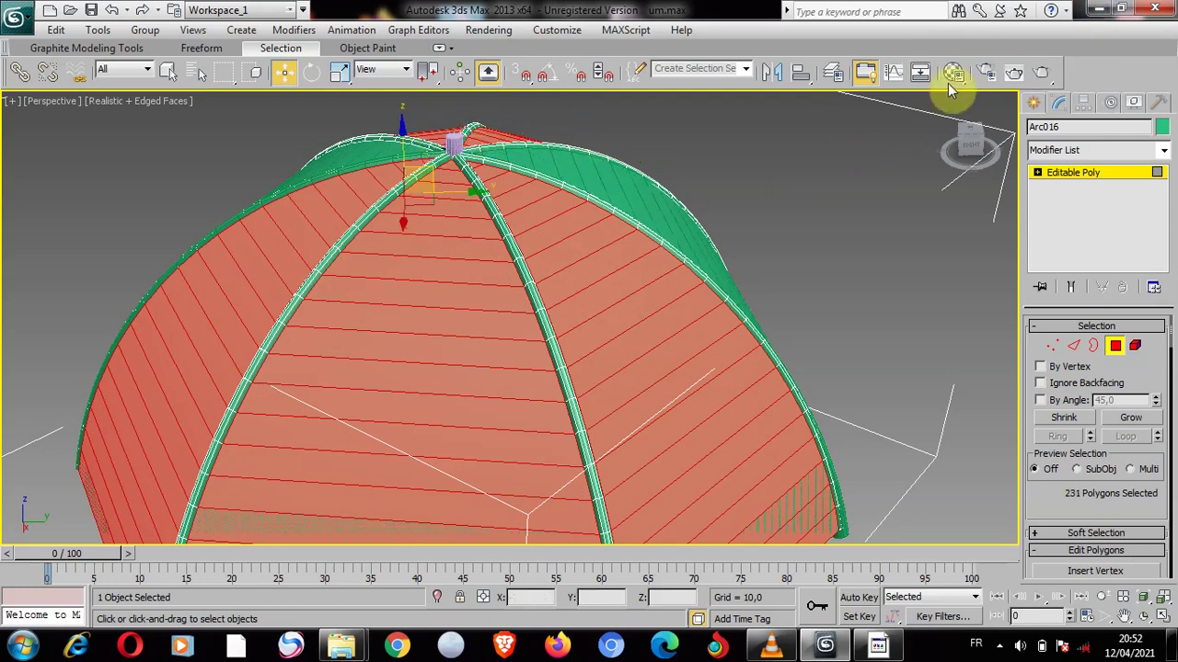
{"action": "left_click", "coordinate": [664, 219]}
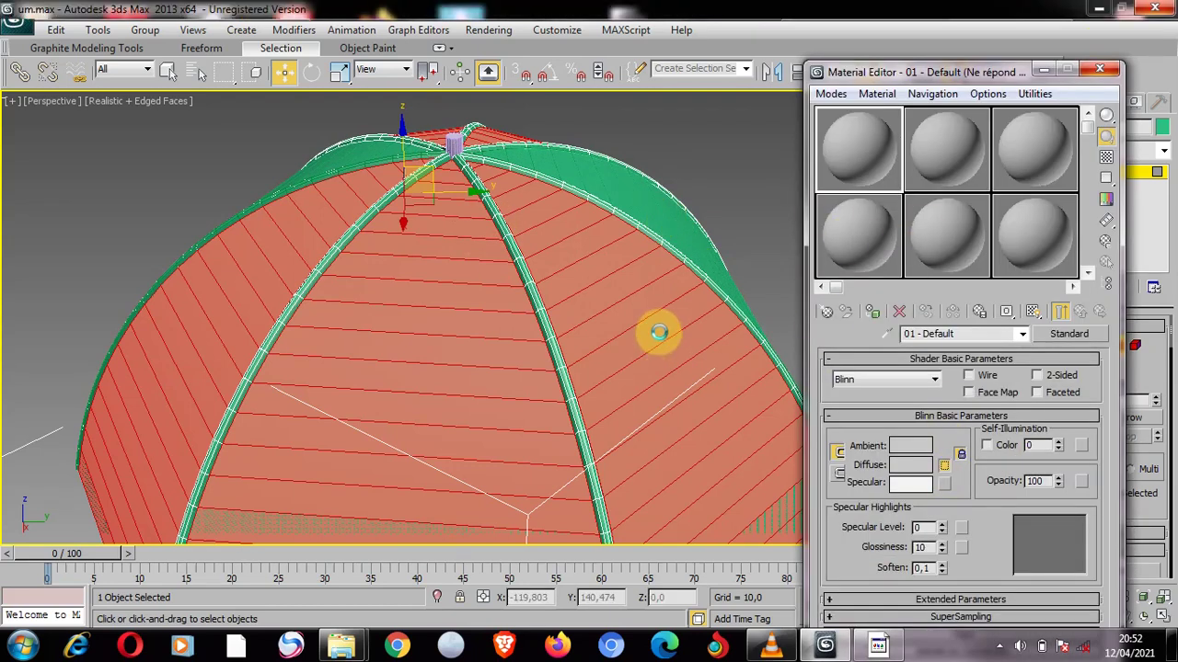
{"action": "double_click", "coordinate": [472, 128]}
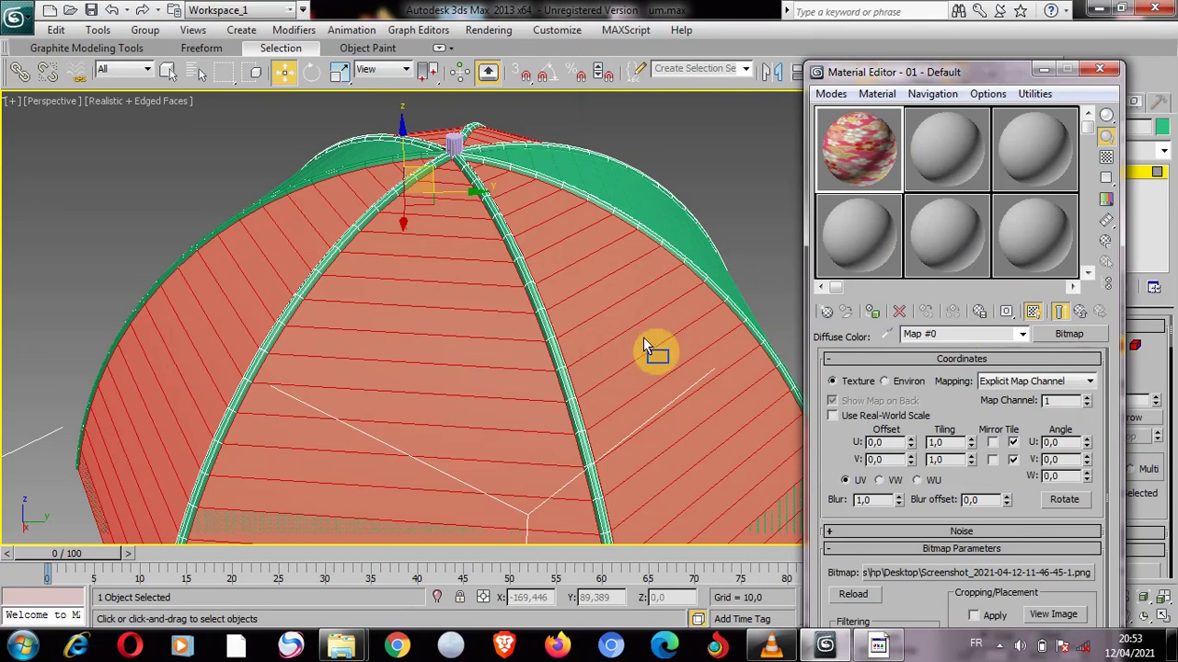
{"action": "left_click_drag", "start_coordinate": [643, 336], "coordinate": [648, 338]}
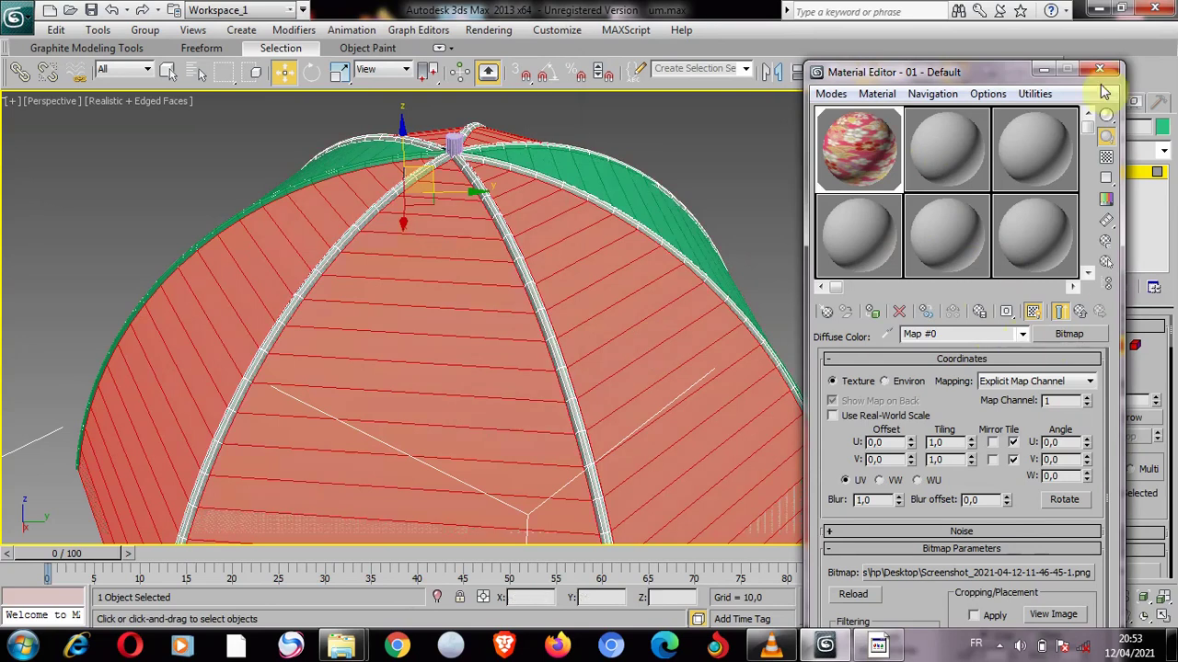
{"action": "left_click", "coordinate": [1099, 70]}
{"action": "left_click", "coordinate": [830, 249]}
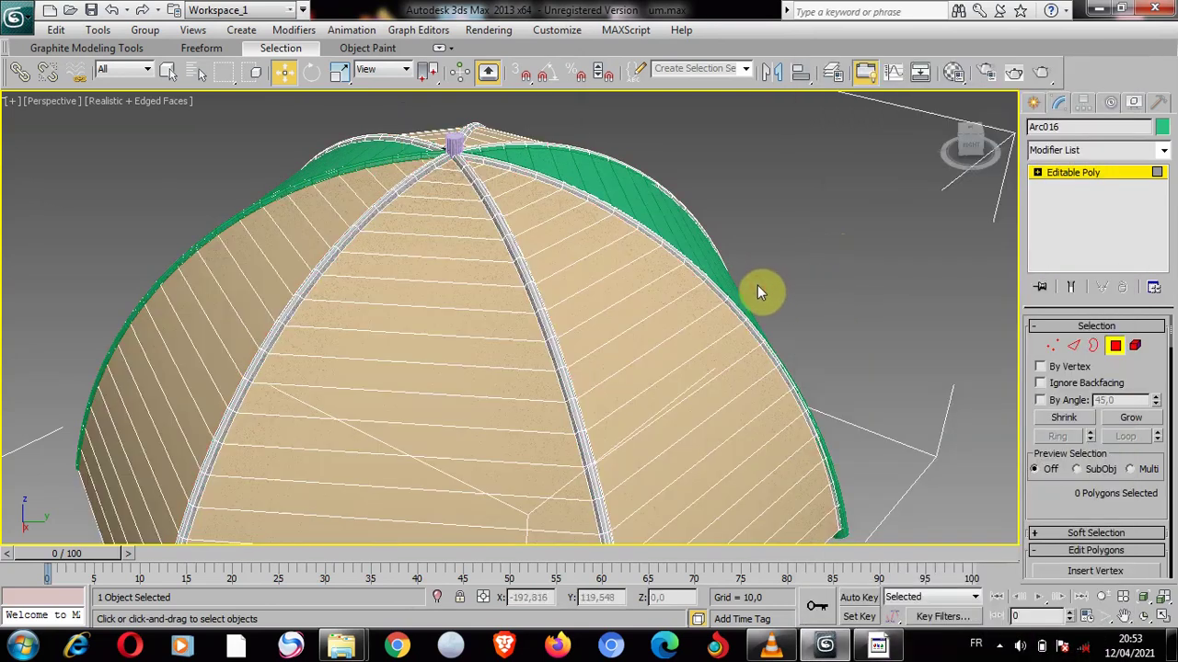
Add a UVW mapping modifier to the canopy to spread the bitmap pattern over the textured panels
{"action": "left_click", "coordinate": [1164, 156]}
{"action": "scroll", "coordinate": [1035, 423], "scroll_direction": "down", "scroll_amount": 10}
{"action": "left_click", "coordinate": [1058, 468]}
{"action": "left_click", "coordinate": [506, 309]}
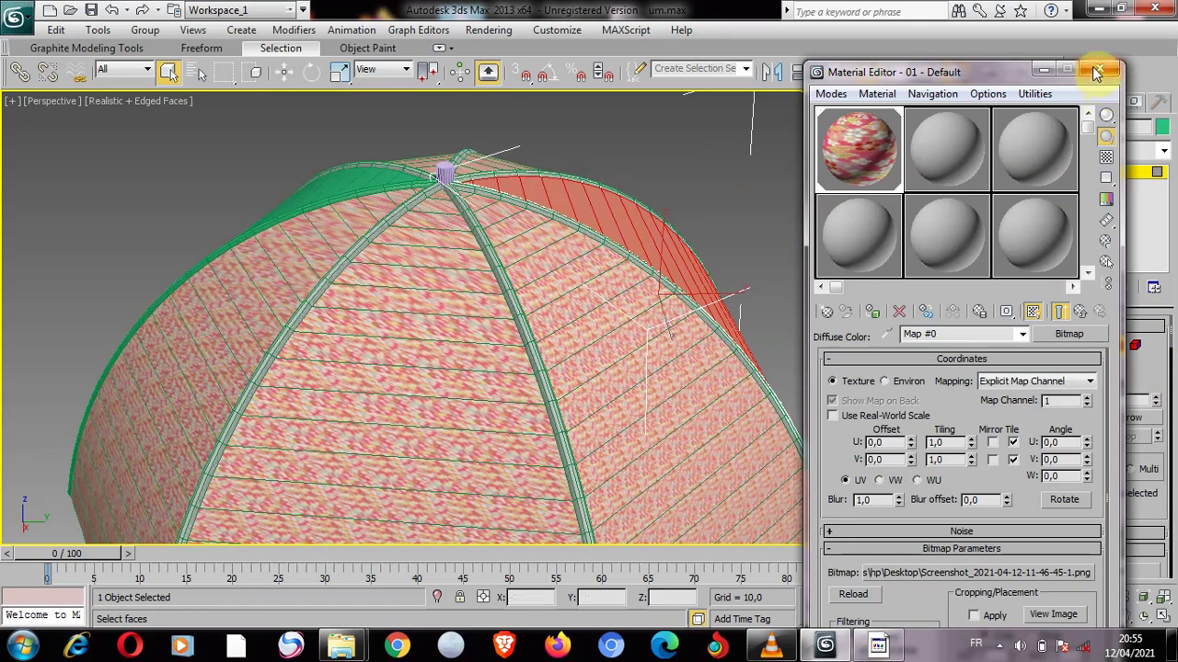
Close the Material Editor and add a UVW mapping modifier to the canopy panel behind the apex on the right-hand side
{"action": "left_click", "coordinate": [1100, 69]}
{"action": "left_click", "coordinate": [885, 344]}
{"action": "left_click", "coordinate": [1164, 150]}
{"action": "scroll", "coordinate": [1094, 387], "scroll_direction": "down", "scroll_amount": 10}
{"action": "left_click", "coordinate": [1064, 557]}
{"action": "left_click", "coordinate": [821, 239]}
Assign the bitmap material to the plain green canopy panel behind the apex on the left-hand side
{"action": "left_click", "coordinate": [355, 175]}
{"action": "left_click", "coordinate": [1109, 341]}
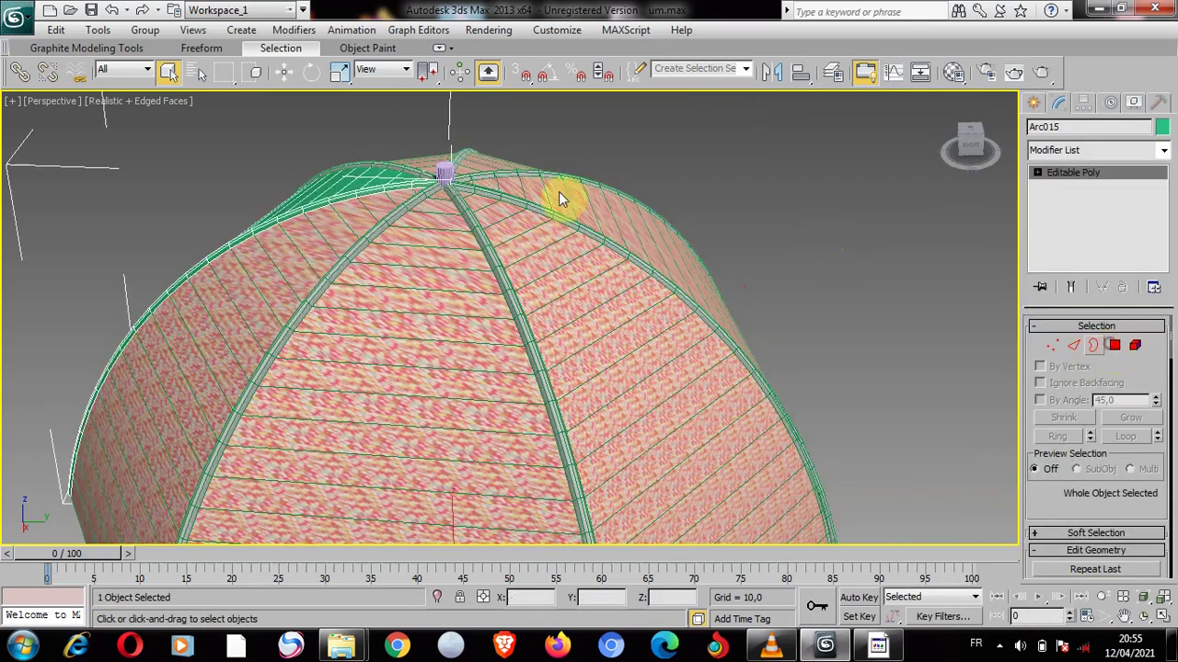
{"action": "left_click", "coordinate": [951, 71]}
{"action": "left_click", "coordinate": [1100, 70]}
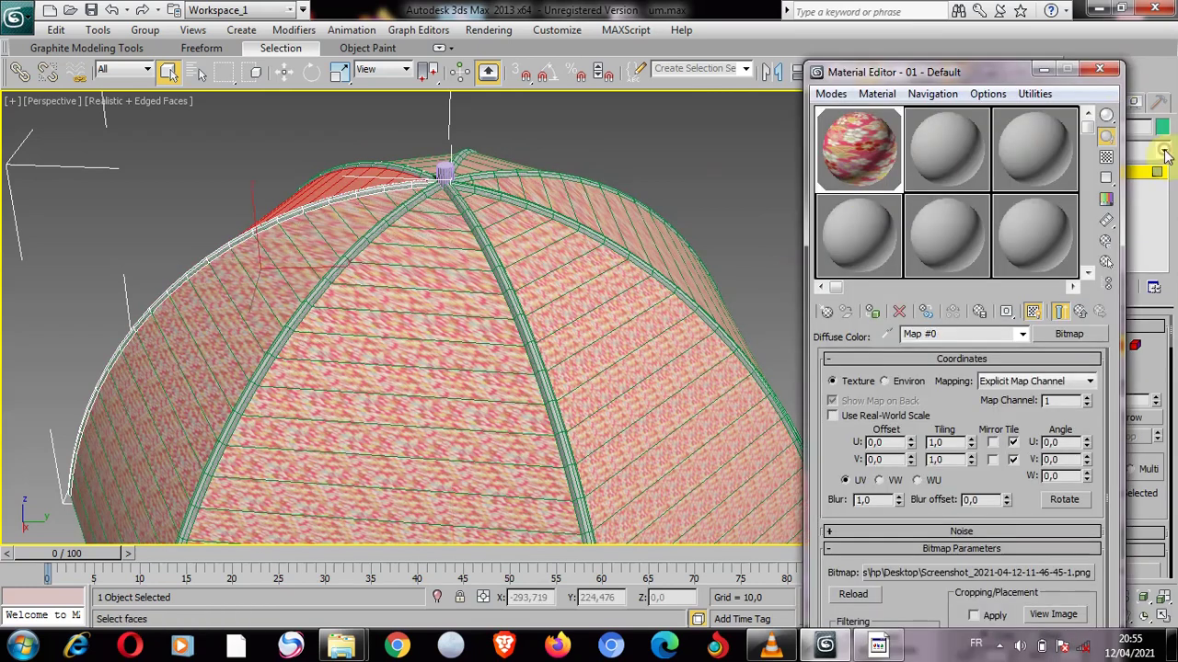
Add a UVW mapping modifier to the left rear canopy panel and deselect the object
{"action": "left_click", "coordinate": [1164, 150]}
{"action": "left_click", "coordinate": [1070, 472]}
{"action": "left_click", "coordinate": [817, 297]}
Reselect the left rear canopy piece and adjust the bitmap's V offset and U tiling in the material's coordinates
{"action": "left_click", "coordinate": [325, 184]}
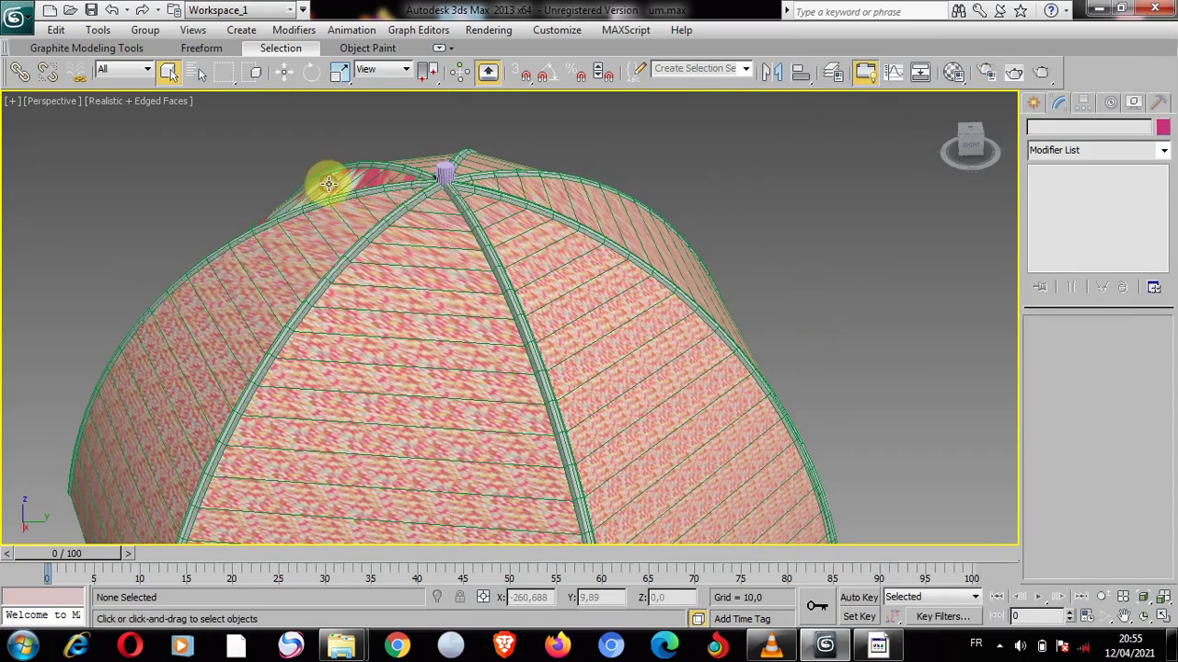
{"action": "left_click", "coordinate": [954, 73]}
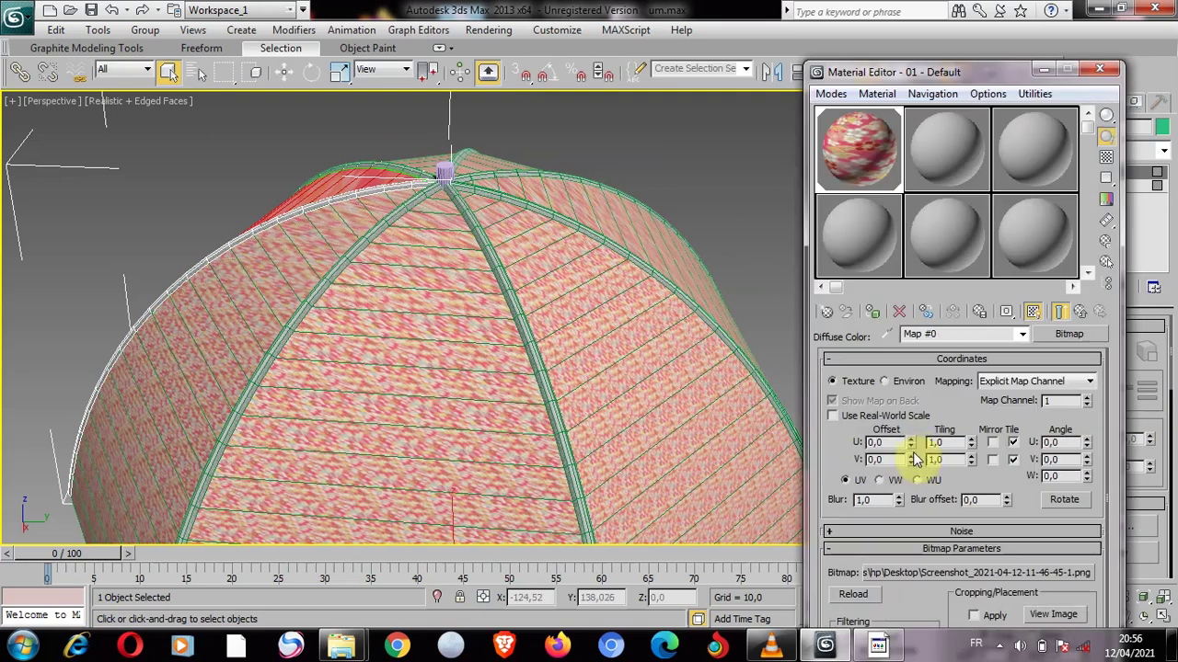
{"action": "left_click_drag", "start_coordinate": [907, 459], "coordinate": [908, 460]}
{"action": "left_click_drag", "start_coordinate": [909, 462], "coordinate": [903, 491]}
{"action": "left_click_drag", "start_coordinate": [972, 447], "coordinate": [954, 481]}
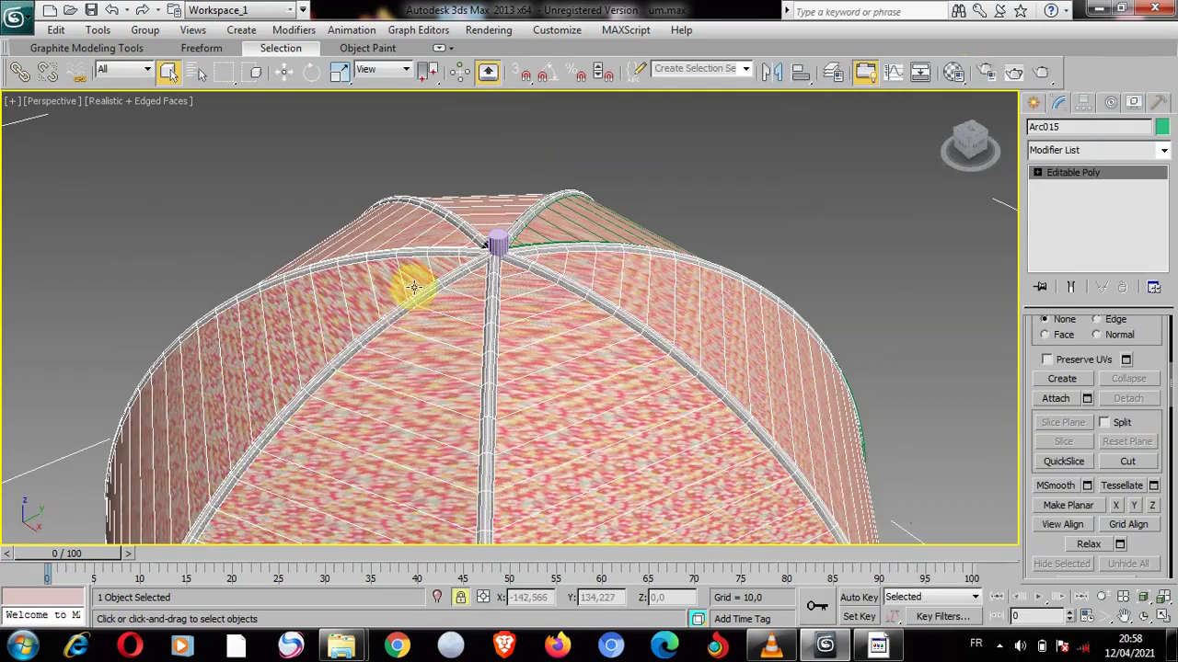
Inspect the finished canopy texture around the apex and front panels, and change the perspective viewport's shading display
{"action": "scroll", "coordinate": [407, 284], "scroll_direction": "up", "scroll_amount": 1}
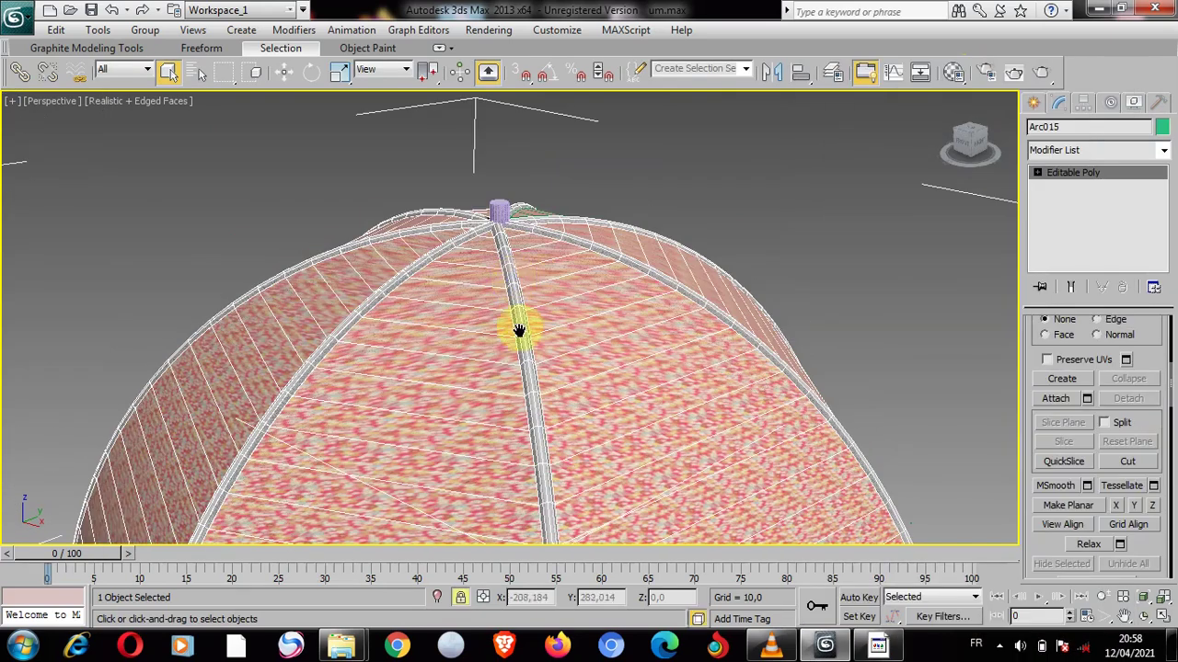
{"action": "scroll", "coordinate": [556, 275], "scroll_direction": "up", "scroll_amount": 3}
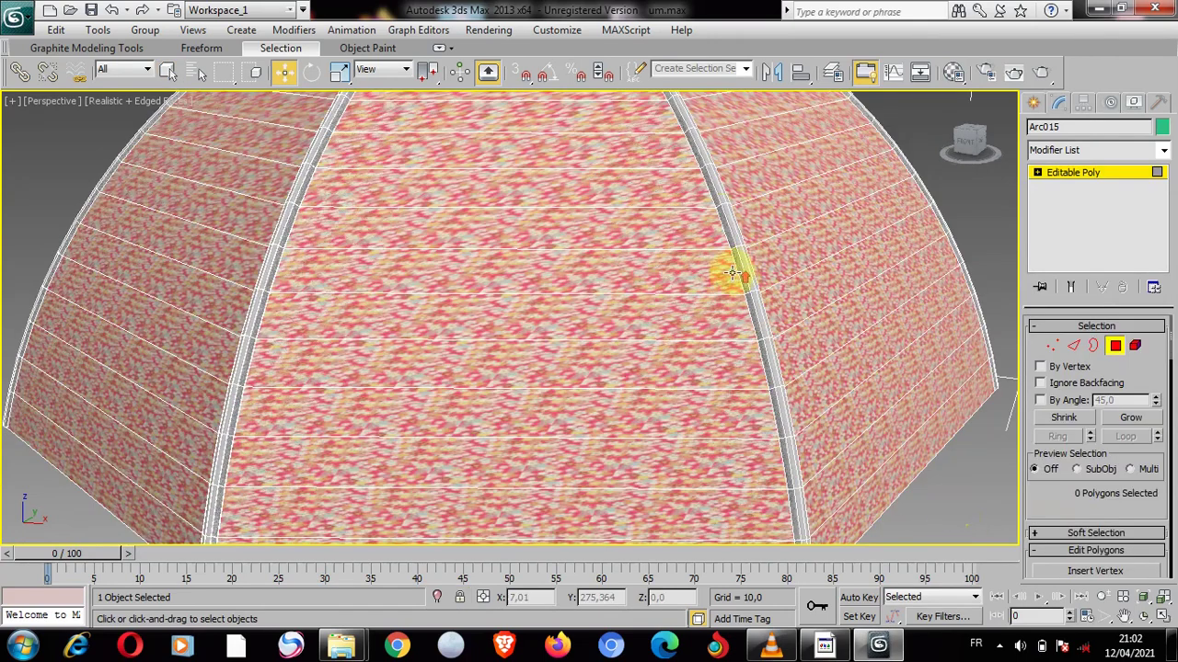
{"action": "scroll", "coordinate": [726, 269], "scroll_direction": "down", "scroll_amount": 2}
{"action": "scroll", "coordinate": [444, 345], "scroll_direction": "down", "scroll_amount": 2}
{"action": "left_click", "coordinate": [157, 102]}
{"action": "left_click", "coordinate": [231, 180]}
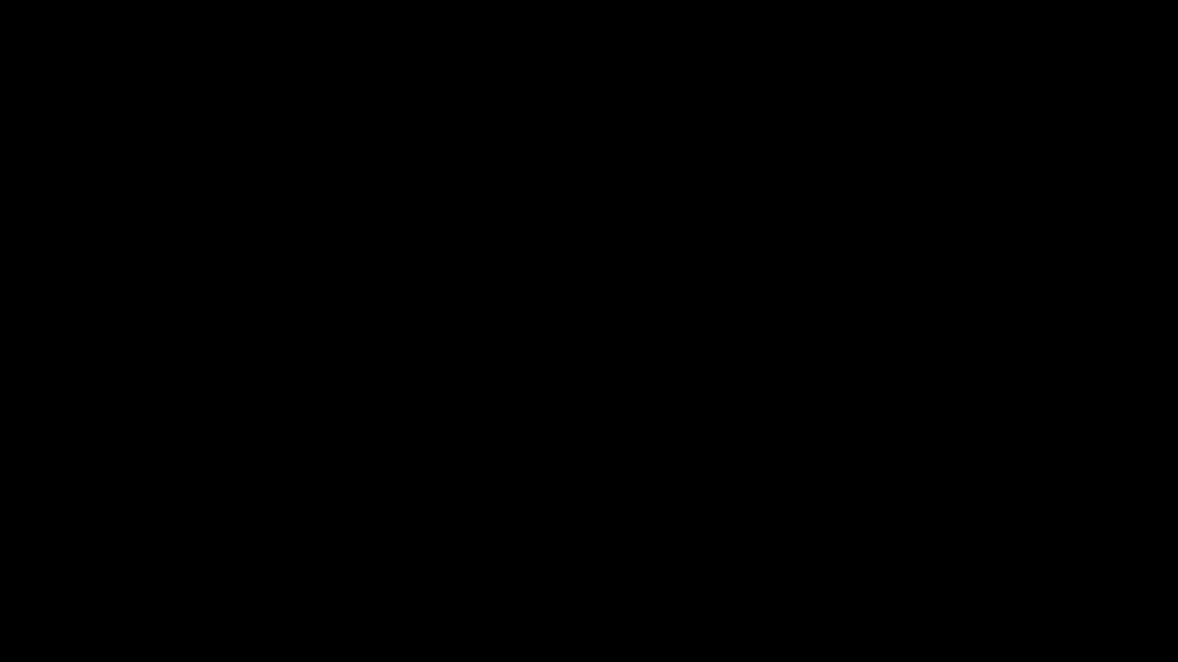